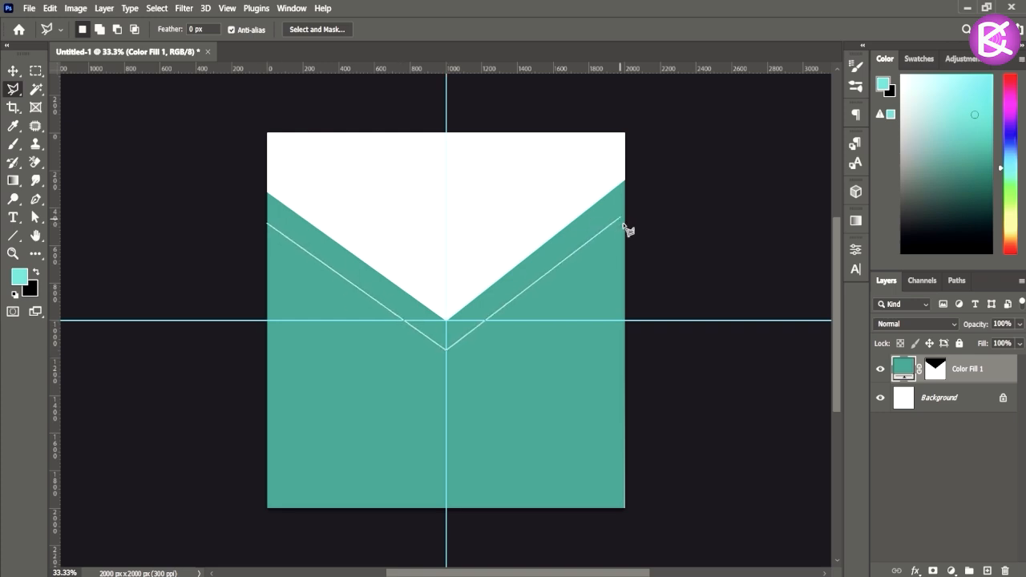
# Step: Close the selection around the area below the lower V line and fill it with a darker green solid color layer
pyautogui.click(631, 523)
pyautogui.click(230, 530)
pyautogui.click(267, 224)
pyautogui.click(952, 571)
pyautogui.click(959, 330)
pyautogui.moveTo(778, 310); pyautogui.dragTo(789, 366)
pyautogui.click(972, 263)
# Step: Recolor the Color Fill 1 layer light turquoise so it forms a bright V-shaped band
pyautogui.click(905, 401)
pyautogui.doubleClick(906, 400)
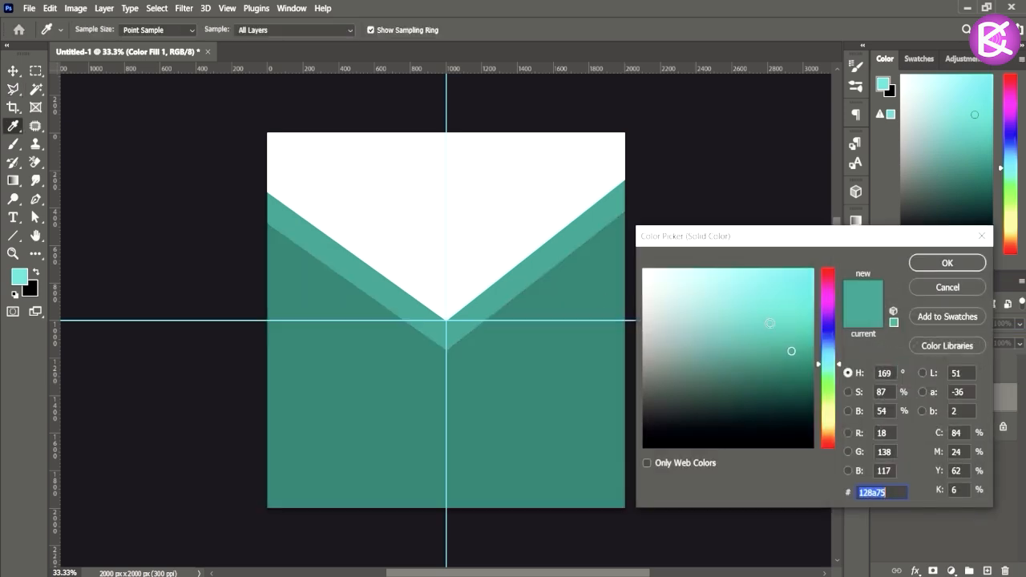
pyautogui.click(784, 309)
pyautogui.click(948, 263)
pyautogui.press('v')
pyautogui.click(537, 339)
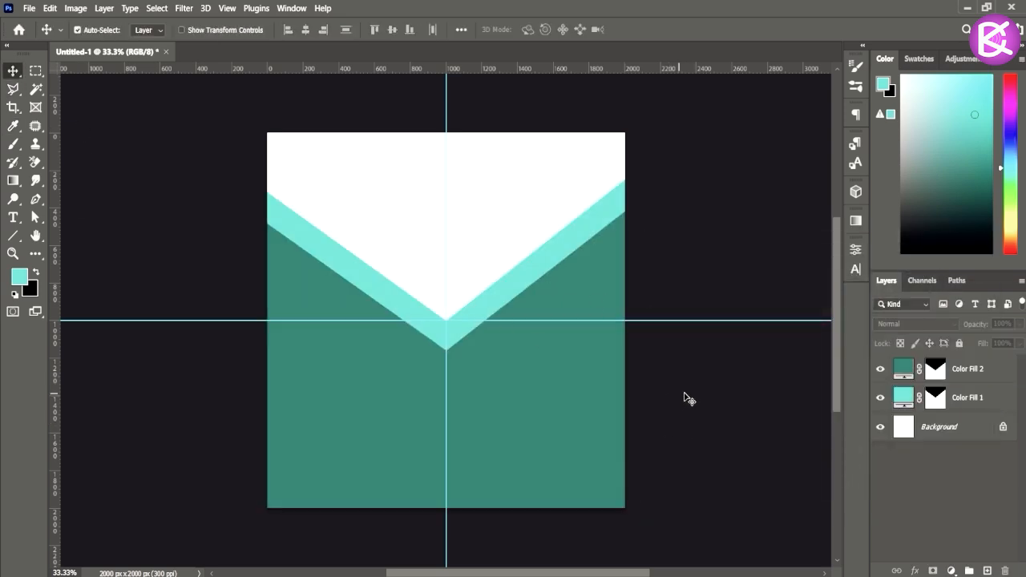
# Step: Add a very dark green solid color layer directly above the Background layer
pyautogui.click(971, 433)
pyautogui.click(952, 571)
pyautogui.click(946, 323)
pyautogui.moveTo(773, 423); pyautogui.dragTo(793, 391)
pyautogui.click(790, 382)
pyautogui.click(956, 264)
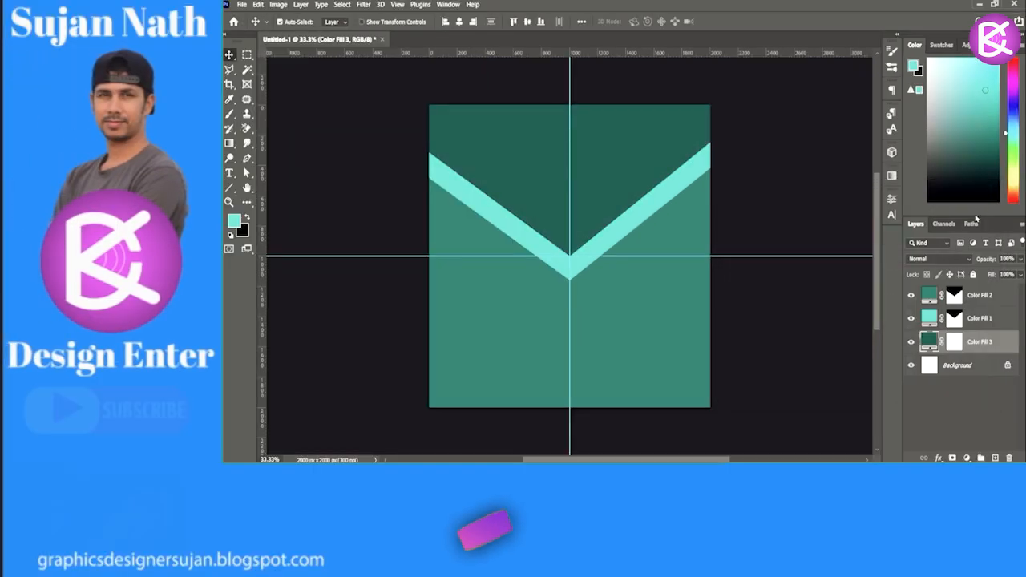
pyautogui.click(561, 455)
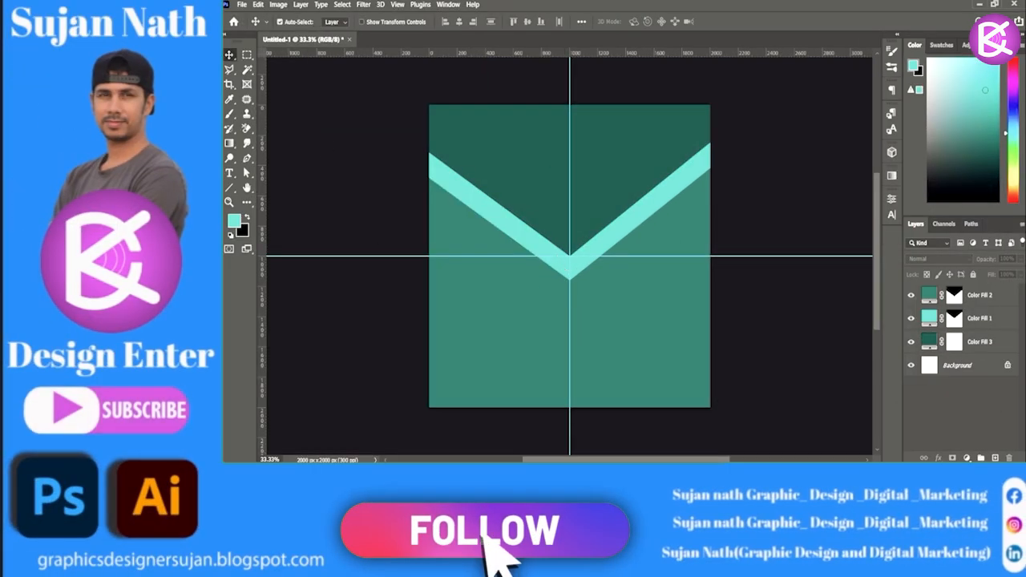
# Step: Draw a vertical rectangle about 184 px wide and 1277 px high left of center, plus a narrower one over its right half
pyautogui.click(230, 187)
pyautogui.click(277, 186)
pyautogui.moveTo(486, 193); pyautogui.dragTo(513, 387)
pyautogui.click(866, 194)
pyautogui.moveTo(499, 169); pyautogui.dragTo(506, 193)
# Step: Recolor the narrower right-hand rectangle medium turquoise
pyautogui.doubleClick(932, 304)
pyautogui.moveTo(834, 255); pyautogui.dragTo(839, 265)
pyautogui.click(964, 210)
# Step: Recolor the Rectangle 1 shape dark green as the pillar's shaded side
pyautogui.doubleClick(930, 319)
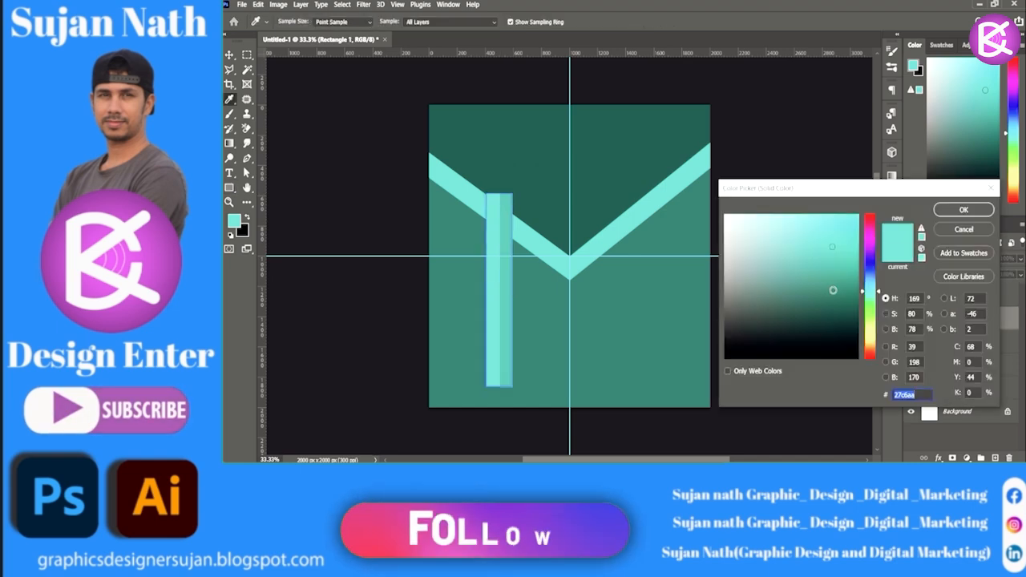
pyautogui.click(833, 290)
pyautogui.click(957, 213)
pyautogui.press('v')
pyautogui.click(818, 167)
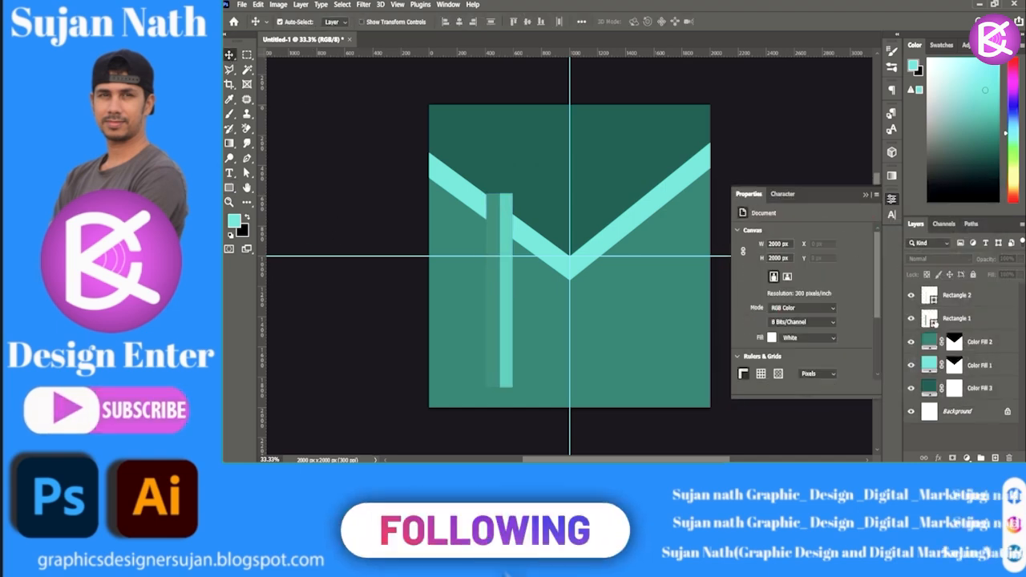
pyautogui.doubleClick(931, 319)
pyautogui.click(964, 210)
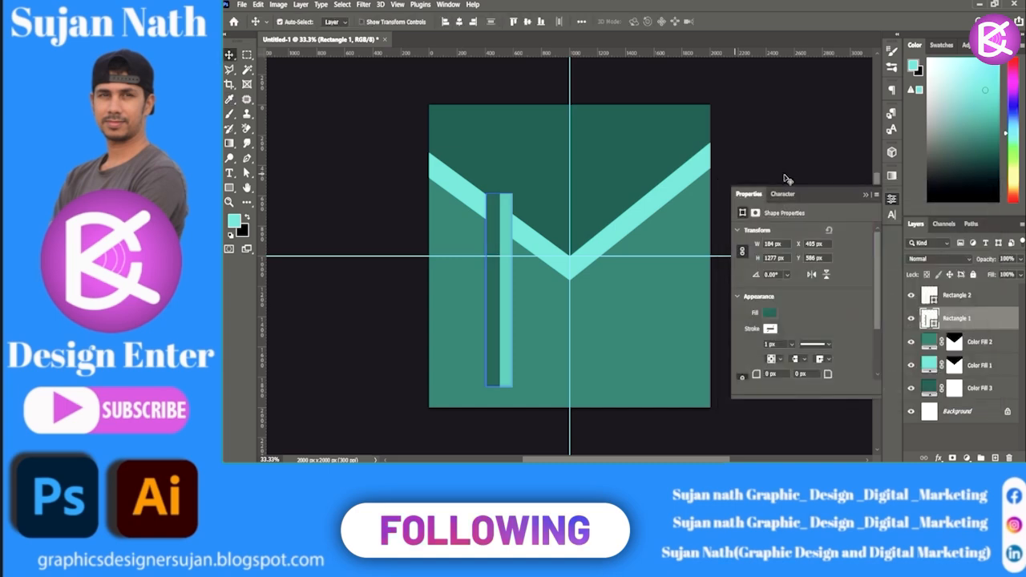
pyautogui.click(726, 186)
# Step: Shorten both pillar rectangles from their upper edge and move them toward the lower left of the canvas
pyautogui.click(972, 297)
pyautogui.keyDown('shift'); pyautogui.click(976, 319); pyautogui.keyUp('shift')
pyautogui.hotkey('ctrl', 't')
pyautogui.moveTo(499, 193); pyautogui.dragTo(500, 215)
pyautogui.click(733, 21)
pyautogui.moveTo(505, 296); pyautogui.dragTo(462, 317)
pyautogui.click(726, 210)
# Step: Draw a small rectangle across the pillar's upper end and adjust its edges to match the pillar's width
pyautogui.scroll(2, 457, 282)
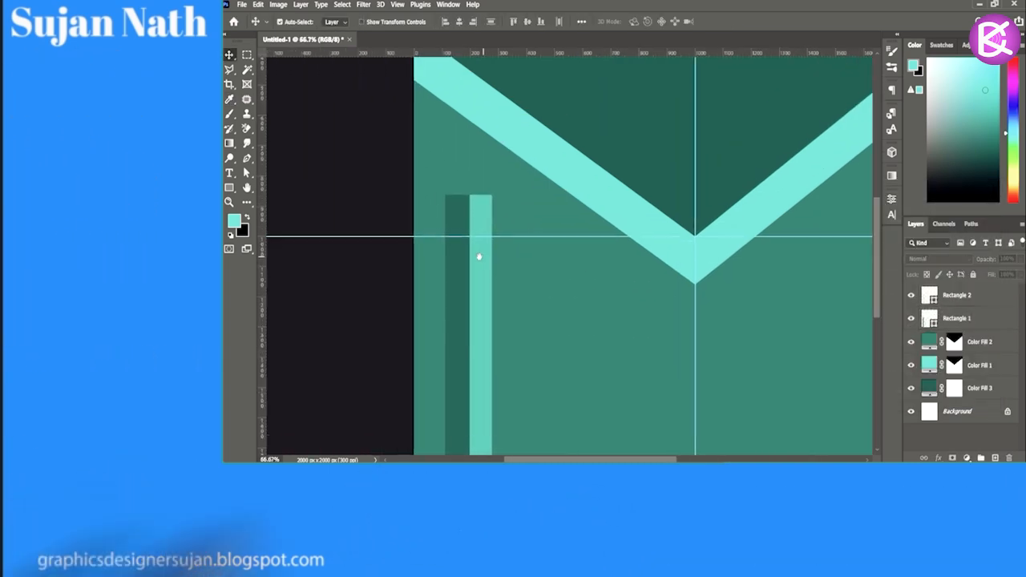
pyautogui.press('u')
pyautogui.moveTo(441, 182); pyautogui.dragTo(493, 196)
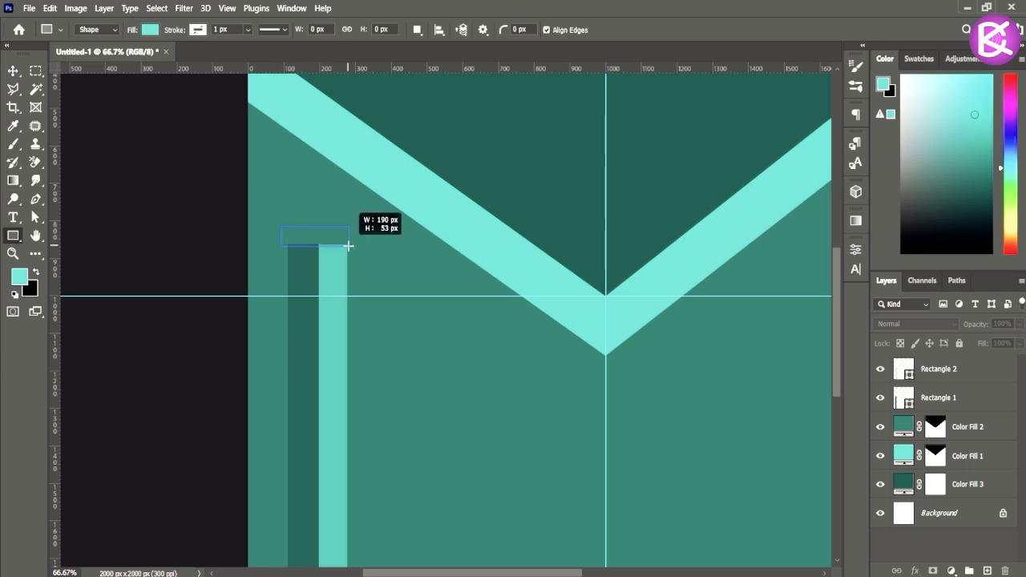
pyautogui.moveTo(348, 246)
pyautogui.mouseDown()
pyautogui.moveTo(329, 263)
pyautogui.moveTo(348, 266)
pyautogui.mouseUp()
pyautogui.moveTo(282, 246); pyautogui.dragTo(289, 247)
pyautogui.click(701, 391)
# Step: Recolor the small rectangle on the pillar's upper end medium turquoise
pyautogui.click(836, 351)
pyautogui.moveTo(788, 321); pyautogui.dragTo(790, 334)
pyautogui.click(948, 264)
pyautogui.click(822, 245)
# Step: Transform the small rectangle into a diamond shape that forms the pillar's top face
pyautogui.press('v')
pyautogui.hotkey('ctrl', 't')
pyautogui.rightClick(325, 255)
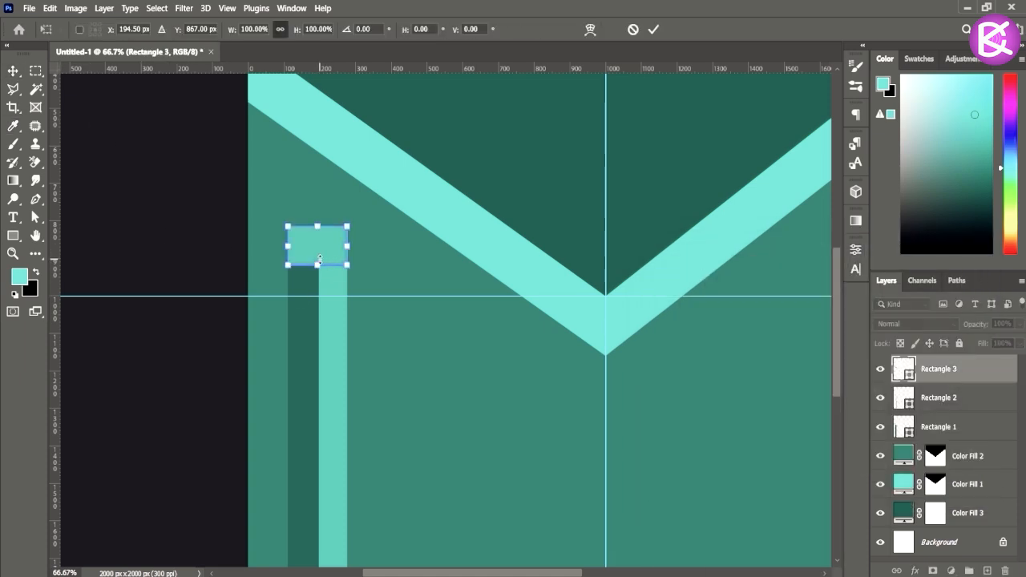
pyautogui.click(377, 321)
pyautogui.moveTo(287, 228); pyautogui.dragTo(287, 248)
pyautogui.moveTo(347, 265)
pyautogui.mouseDown()
pyautogui.moveTo(322, 258)
pyautogui.moveTo(348, 247)
pyautogui.mouseUp()
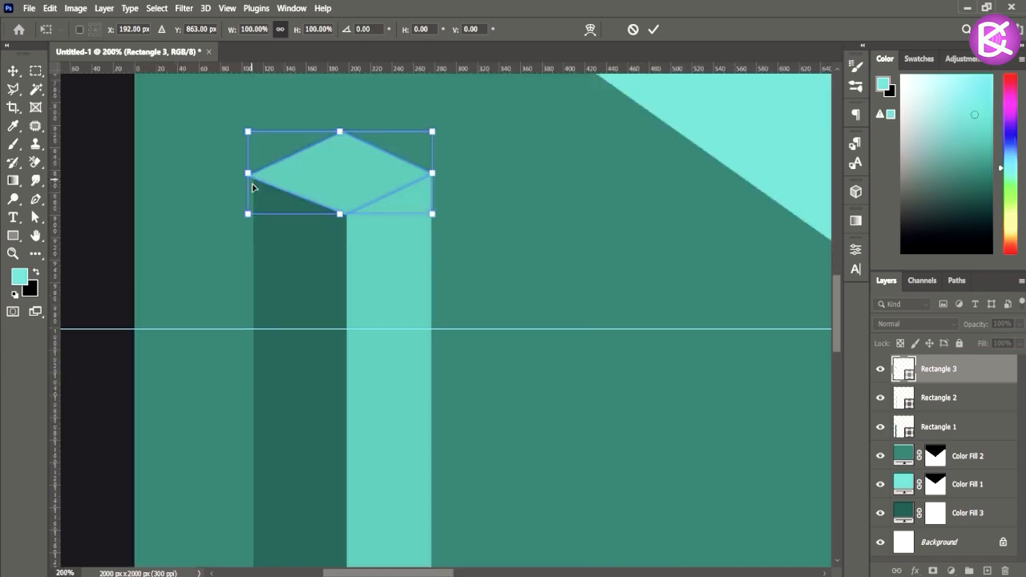
pyautogui.moveTo(248, 215); pyautogui.dragTo(257, 217)
pyautogui.moveTo(247, 133); pyautogui.dragTo(250, 129)
pyautogui.click(655, 29)
pyautogui.click(486, 170)
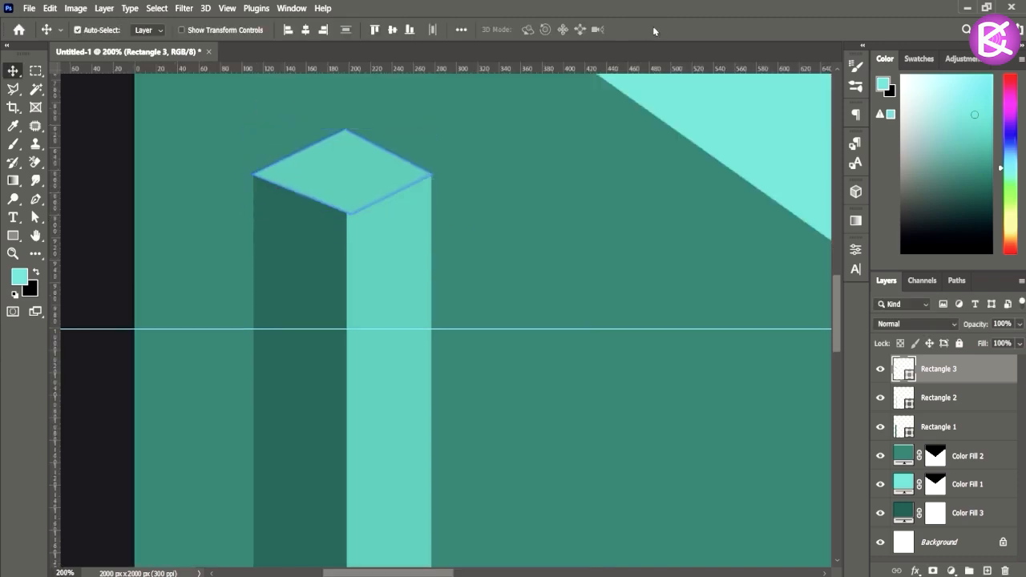
# Step: Refine the diamond's corners so they line up with the pillar's outer edges and center seam
pyautogui.click(345, 175)
pyautogui.hotkey('ctrl', 't')
pyautogui.rightClick(344, 175)
pyautogui.click(398, 251)
pyautogui.click(653, 31)
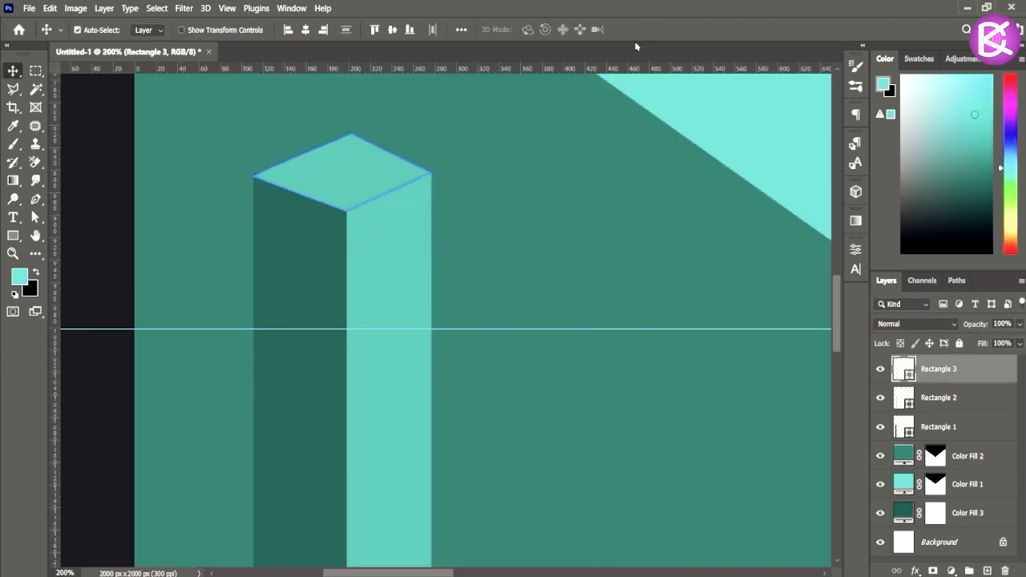
pyautogui.click(469, 174)
# Step: Recolor the diamond top face with a lighter turquoise like the V-shaped band
pyautogui.hotkey('ctrl', '-')
pyautogui.hotkey('ctrl', '-')
pyautogui.hotkey('ctrl', '-')
pyautogui.moveTo(654, 226); pyautogui.dragTo(419, 145)
pyautogui.click(962, 427)
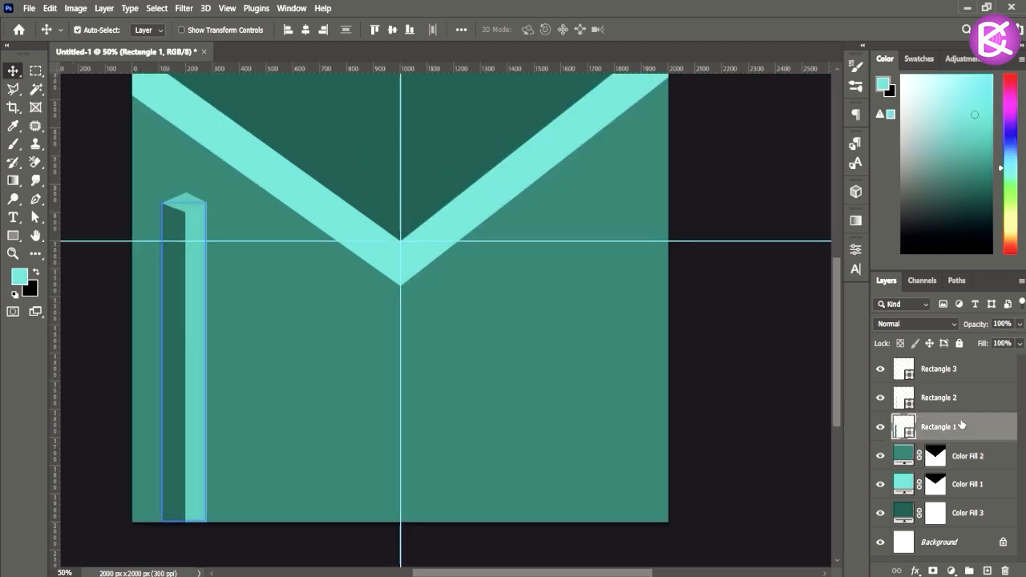
pyautogui.keyDown('shift'); pyautogui.click(963, 378); pyautogui.keyUp('shift')
pyautogui.click(936, 377)
pyautogui.doubleClick(922, 373)
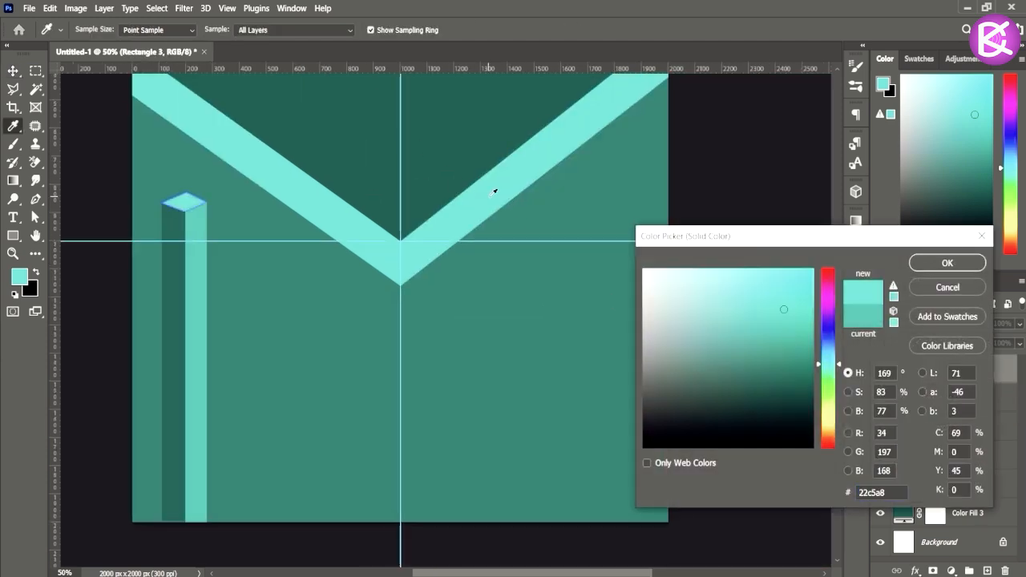
pyautogui.click(798, 310)
pyautogui.click(943, 262)
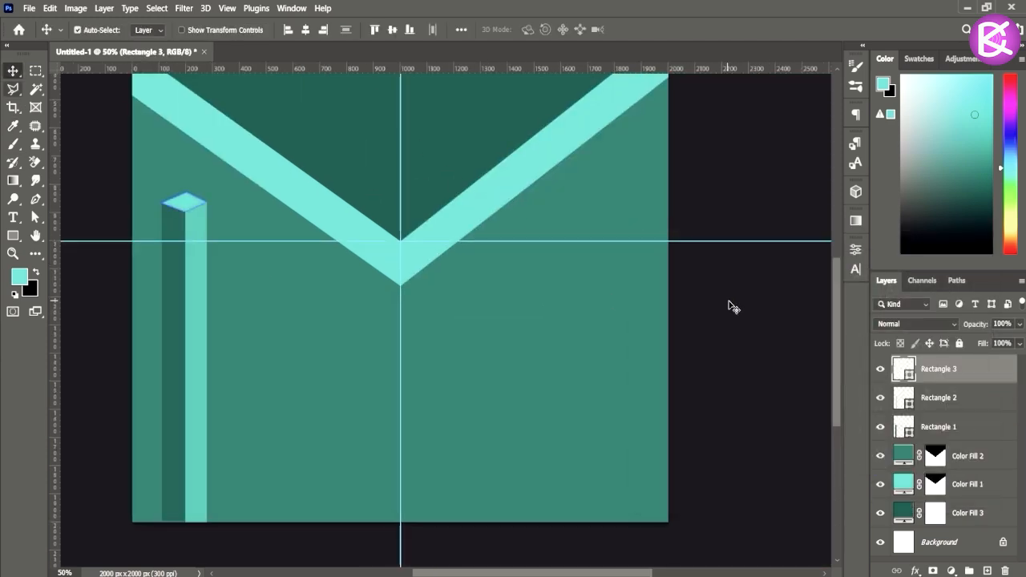
# Step: Convert the three pillar rectangle layers into one smart object and reposition the pillar
pyautogui.click(914, 366)
pyautogui.keyDown('shift'); pyautogui.click(905, 426); pyautogui.keyUp('shift')
pyautogui.rightClick(947, 425)
pyautogui.click(818, 202)
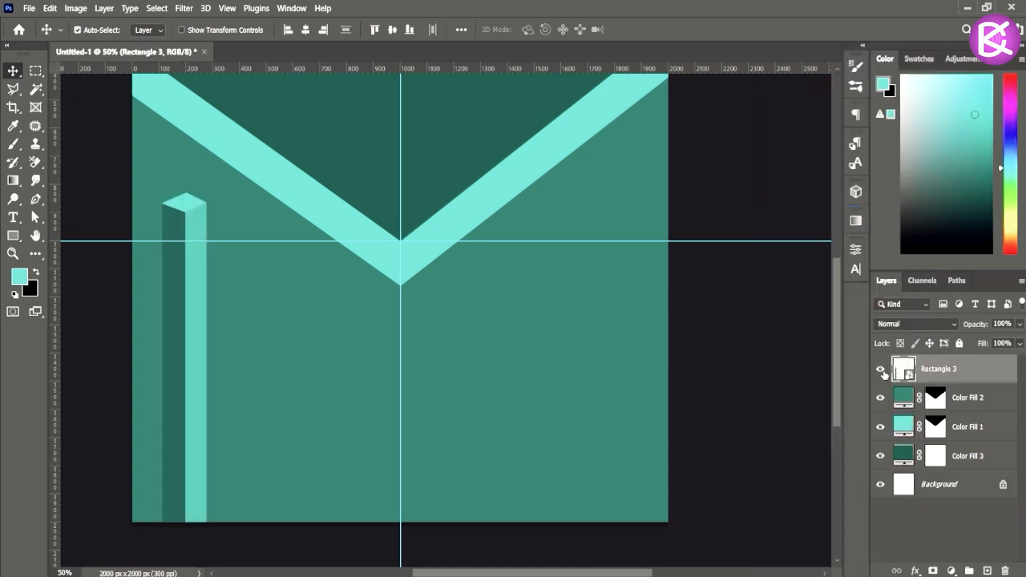
pyautogui.moveTo(176, 361); pyautogui.dragTo(190, 332)
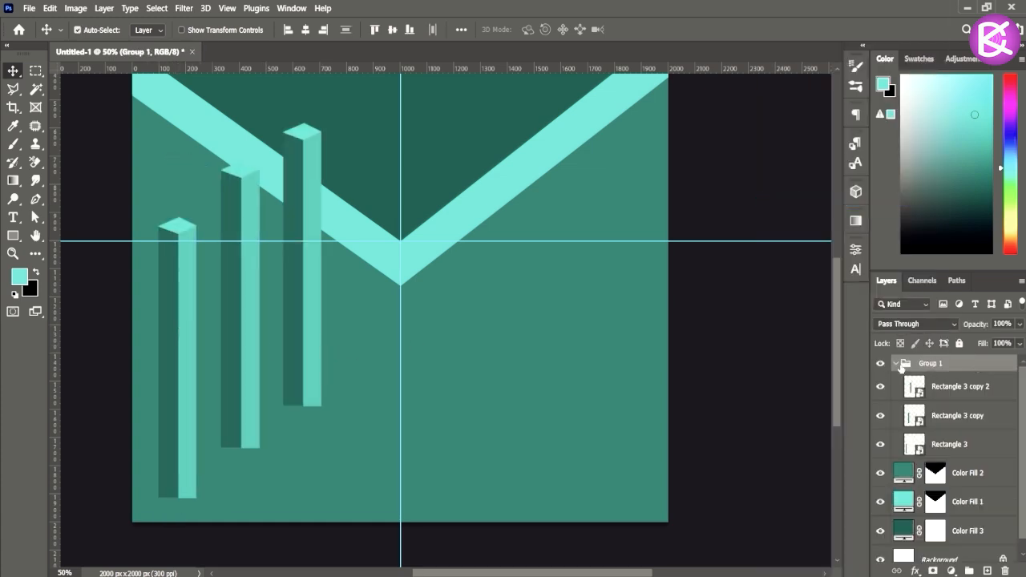
# Step: Duplicate the pillar group as a horizontally flipped copy placed about 1224 px to the right
pyautogui.click(898, 363)
pyautogui.hotkey('ctrl', 'j')
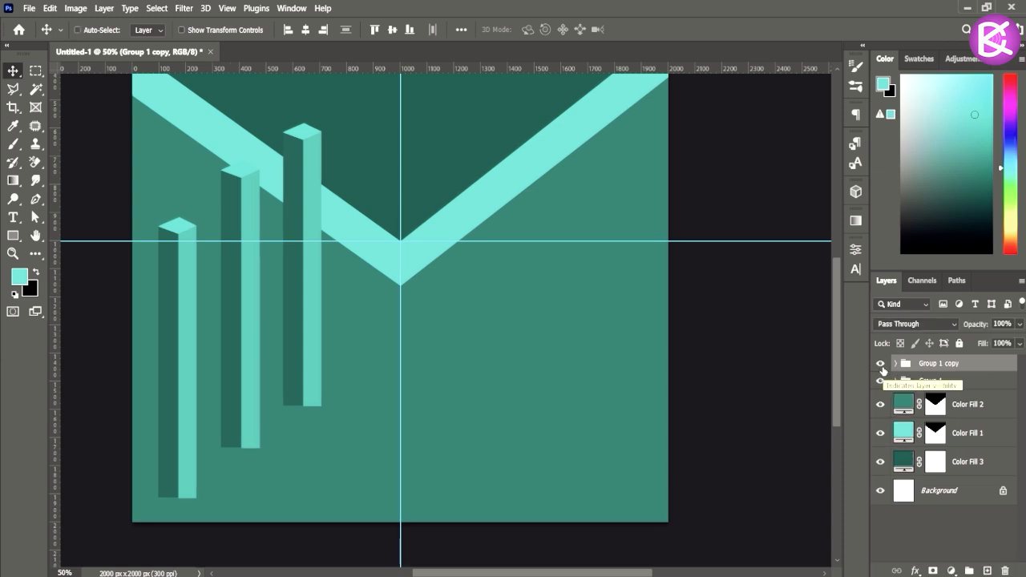
pyautogui.hotkey('ctrl', 't')
pyautogui.click(50, 8)
pyautogui.moveTo(120, 312)
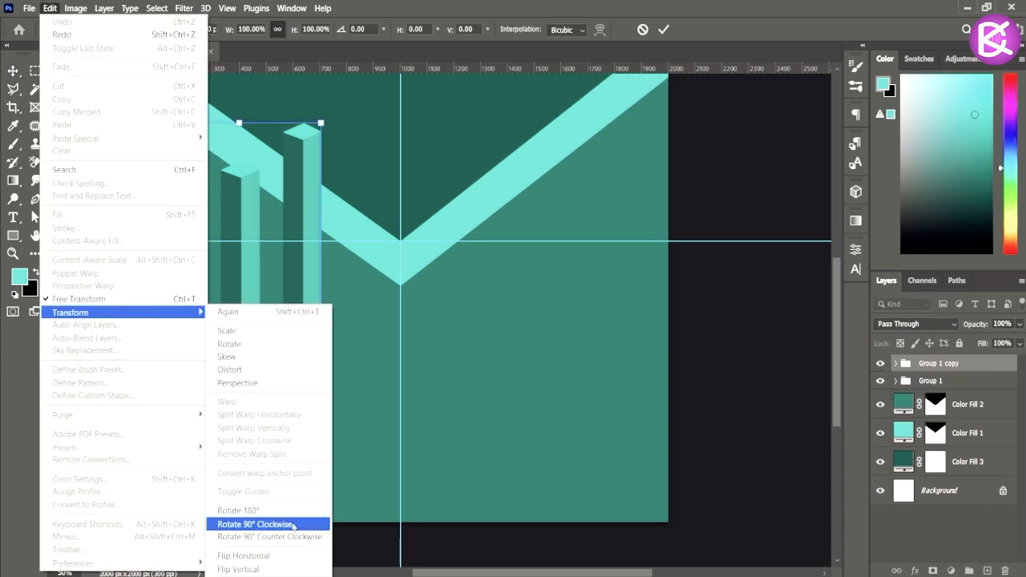
pyautogui.click(243, 556)
pyautogui.moveTo(303, 459); pyautogui.dragTo(631, 456)
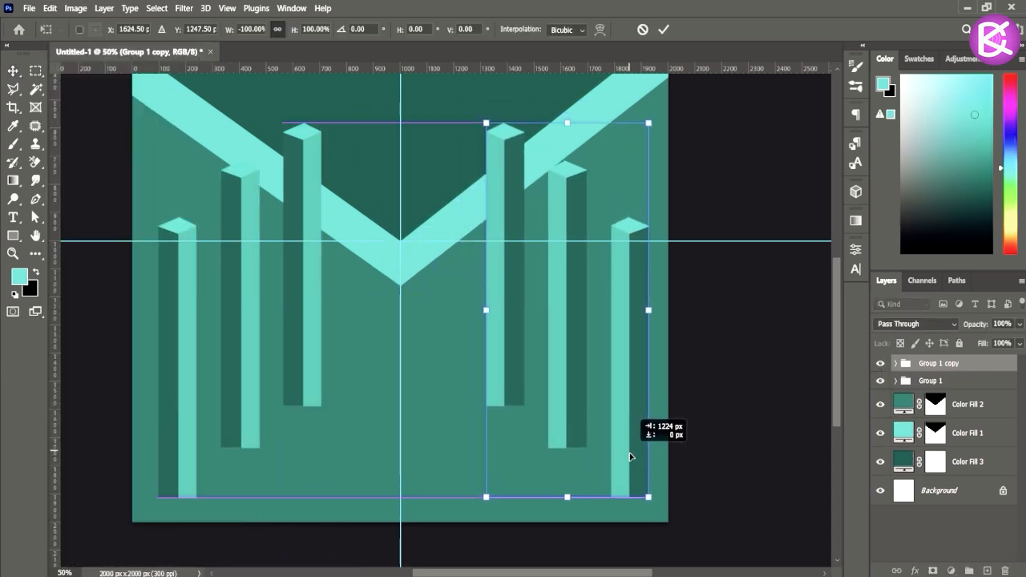
pyautogui.press('Return')
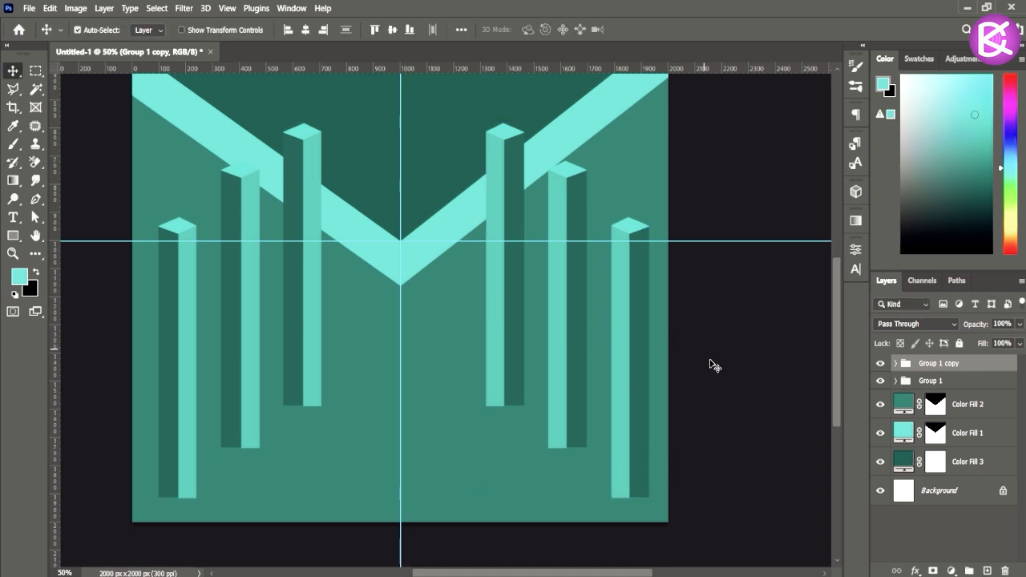
# Step: Scale the left pillar group to 106.30% and move it higher on the canvas
pyautogui.click(926, 384)
pyautogui.hotkey('ctrl', '-')
pyautogui.hotkey('ctrl', 't')
pyautogui.moveTo(305, 328); pyautogui.dragTo(306, 287)
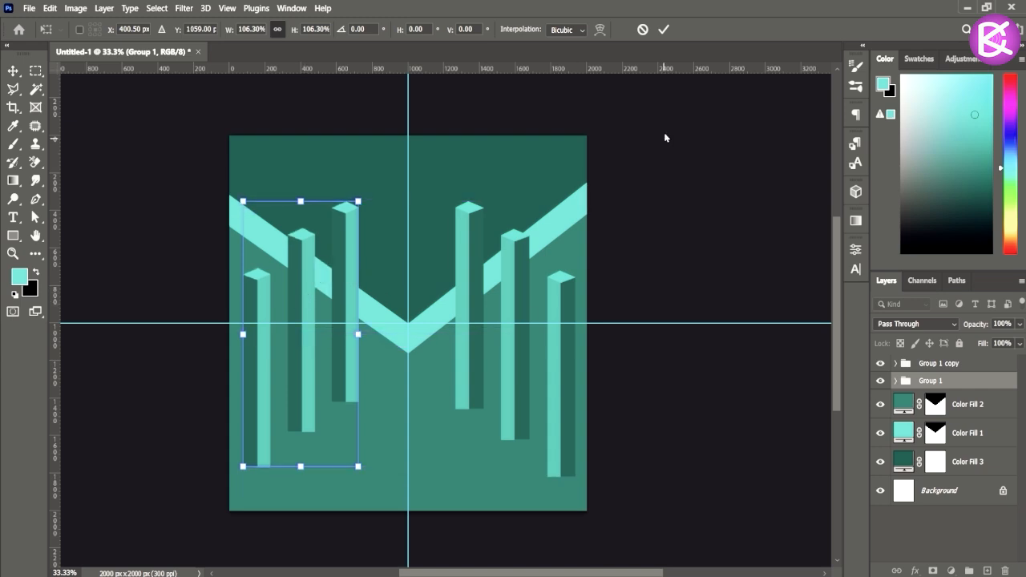
pyautogui.press('Return')
pyautogui.click(696, 390)
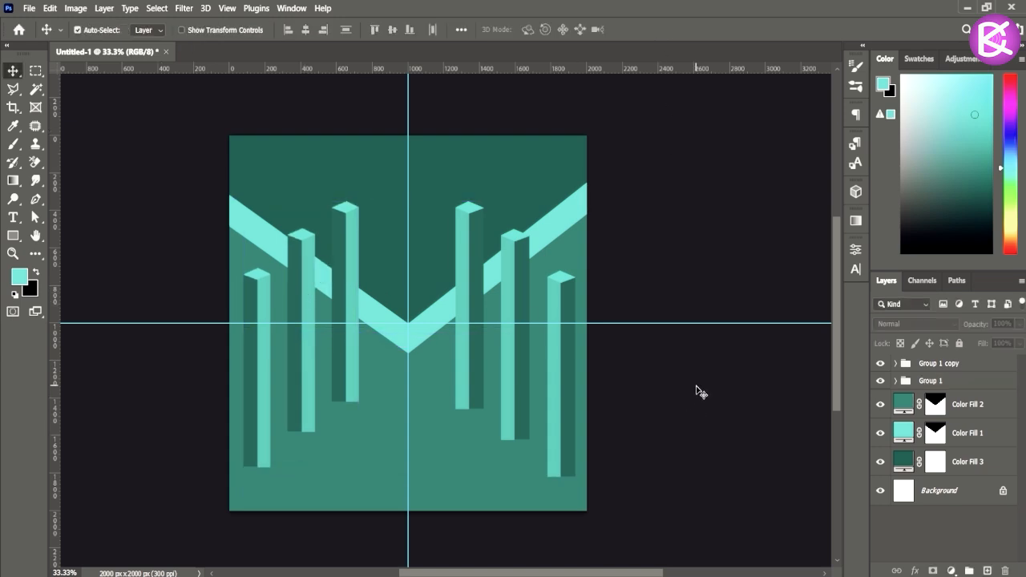
# Step: Convert the right and left pillar groups into separate smart objects
pyautogui.click(970, 365)
pyautogui.click(929, 380)
pyautogui.click(951, 367)
pyautogui.rightClick(951, 367)
pyautogui.click(888, 351)
pyautogui.click(930, 392)
pyautogui.rightClick(934, 393)
pyautogui.click(882, 198)
# Step: Duplicate both the right and the left pillar smart objects
pyautogui.click(921, 374)
pyautogui.hotkey('ctrl', 'j')
pyautogui.click(920, 426)
pyautogui.hotkey('ctrl', 'j')
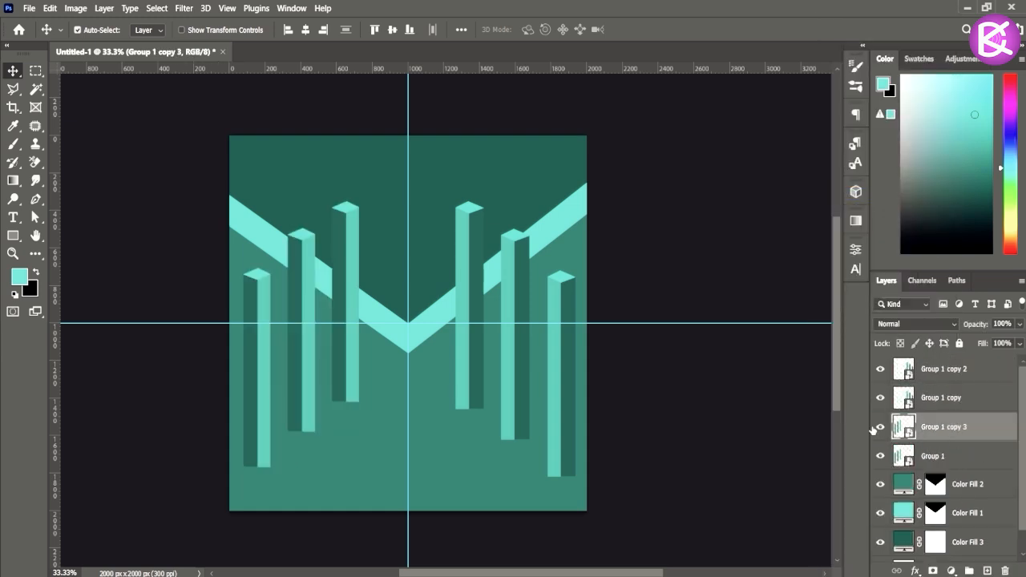
# Step: Rotate the Group 1 layer 180° and move it down below the left pillars
pyautogui.click(885, 456)
pyautogui.scroll(-3, 481, 320)
pyautogui.click(49, 8)
pyautogui.moveTo(110, 321)
pyautogui.click(276, 508)
pyautogui.moveTo(275, 508); pyautogui.dragTo(294, 522)
pyautogui.moveTo(340, 373); pyautogui.dragTo(346, 379)
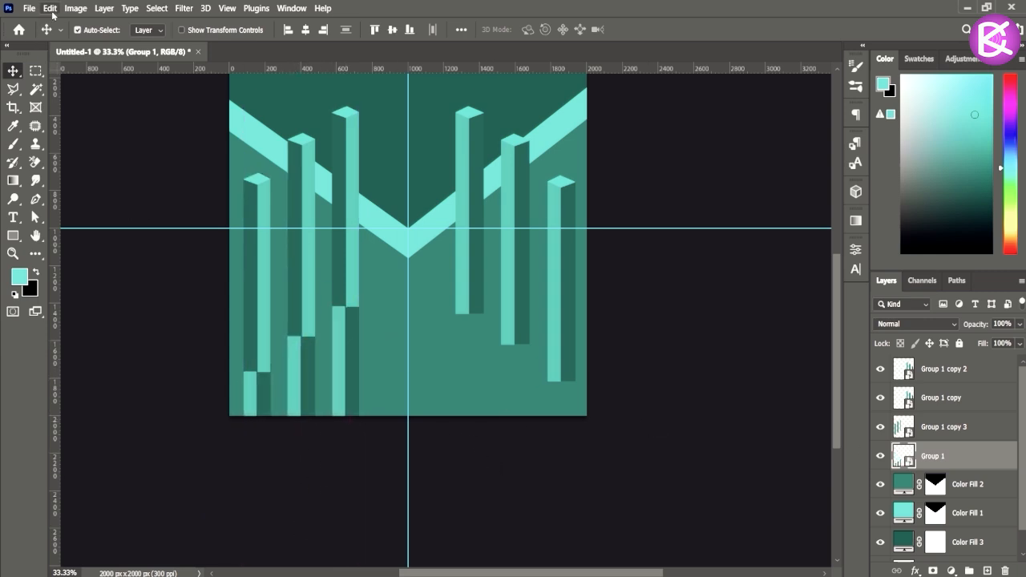
# Step: Rotate the Group 1 layer another 180° and shift it up so it continues the left pillars
pyautogui.click(48, 9)
pyautogui.moveTo(96, 311)
pyautogui.click(273, 510)
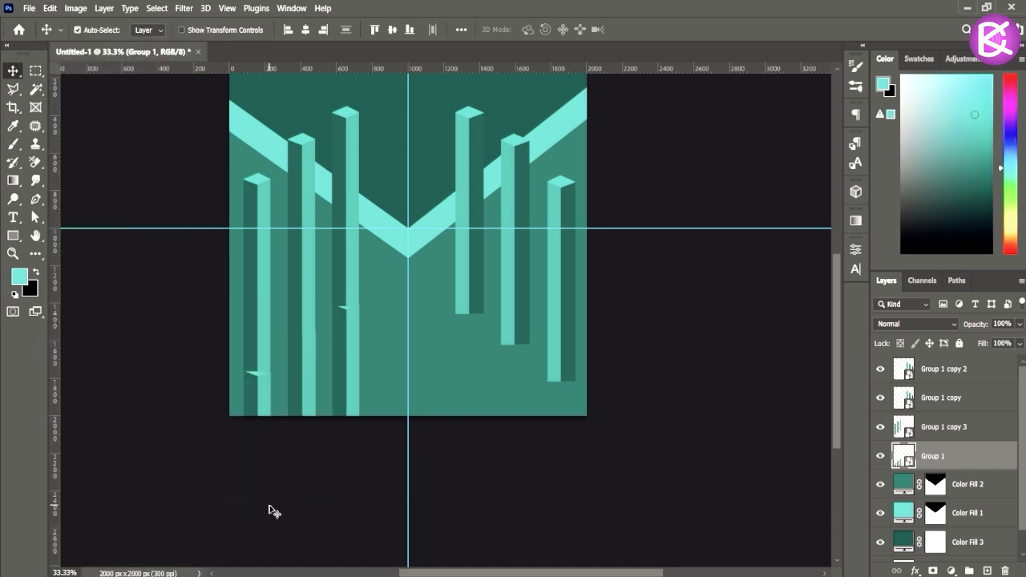
pyautogui.moveTo(259, 415); pyautogui.dragTo(259, 401)
pyautogui.click(618, 441)
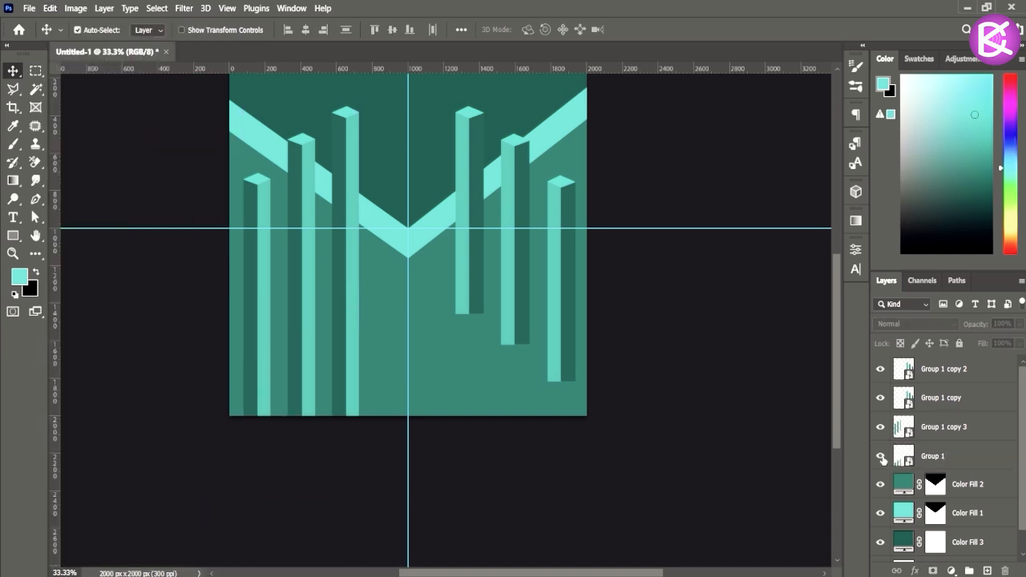
# Step: Rotate the Group 1 copy layer 180° and move it down below the right pillars
pyautogui.click(922, 398)
pyautogui.click(50, 8)
pyautogui.moveTo(113, 313)
pyautogui.click(251, 511)
pyautogui.moveTo(519, 355); pyautogui.dragTo(518, 477)
# Step: Flip the Group 1 copy layer horizontally and align it beneath the right pillars
pyautogui.click(49, 9)
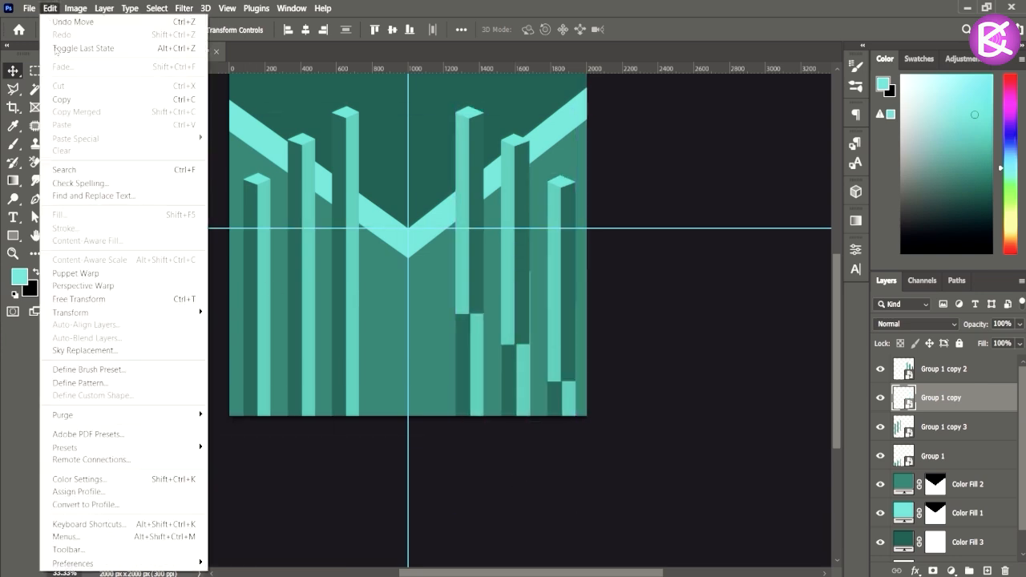
pyautogui.click(253, 558)
pyautogui.moveTo(503, 414); pyautogui.dragTo(574, 409)
pyautogui.click(676, 414)
# Step: Reduce the opacity of the Group 1 copy and Group 1 reflection layers to 39% each
pyautogui.click(940, 368)
pyautogui.click(890, 397)
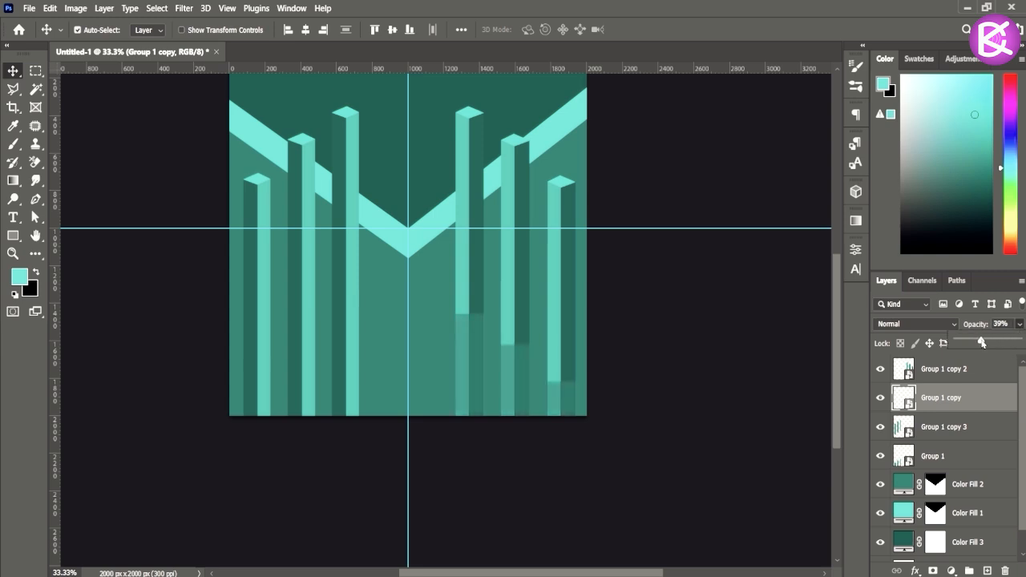
pyautogui.click(815, 280)
pyautogui.click(932, 457)
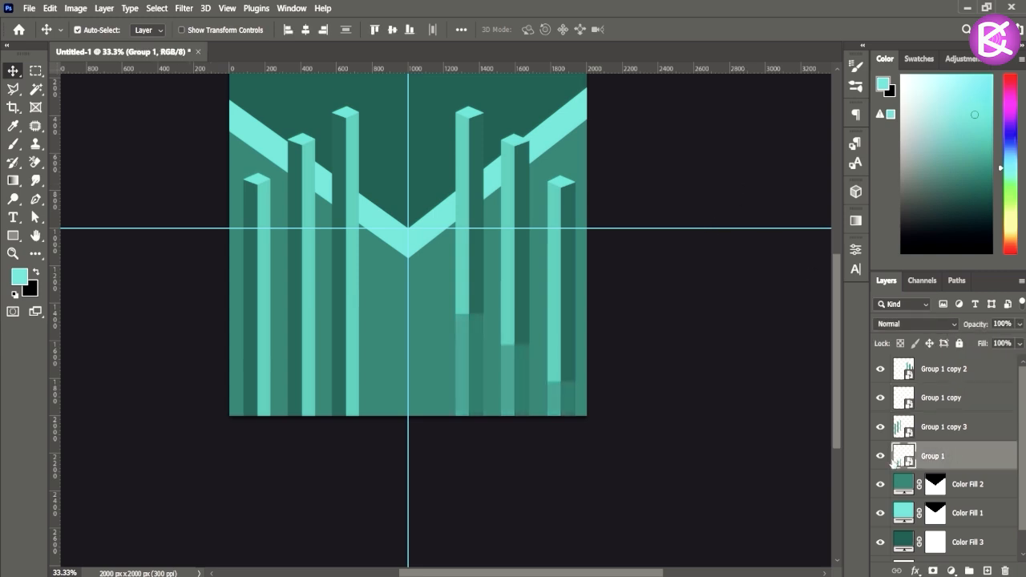
pyautogui.write('39')
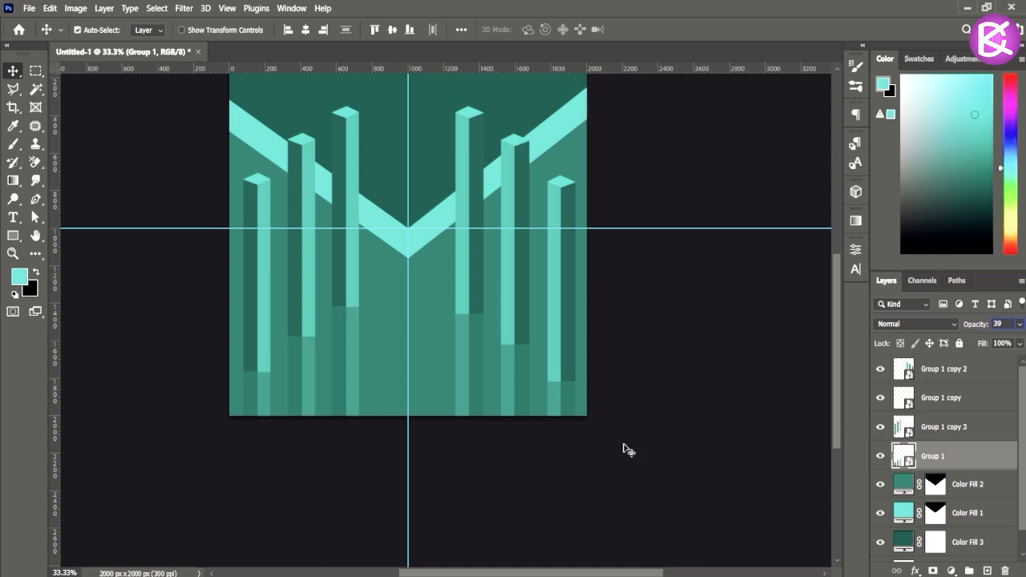
pyautogui.click(624, 443)
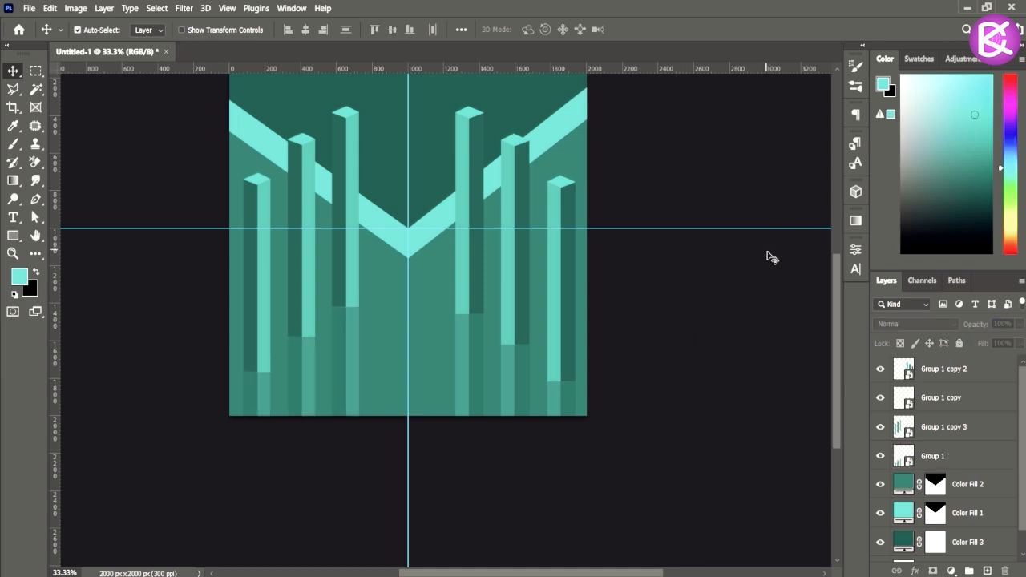
# Step: Put the four pillar smart object layers into one group
pyautogui.click(963, 387)
pyautogui.keyDown('shift'); pyautogui.click(969, 462); pyautogui.keyUp('shift')
pyautogui.click(970, 571)
# Step: Group the three color fill layers and name the group "background"
pyautogui.click(964, 393)
pyautogui.keyDown('shift'); pyautogui.click(972, 451); pyautogui.keyUp('shift')
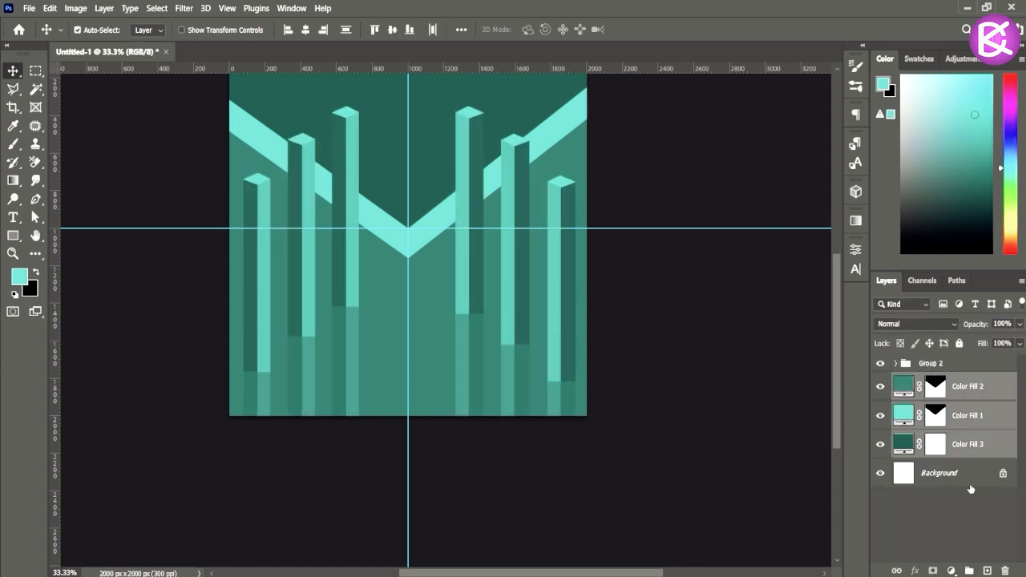
pyautogui.click(970, 571)
pyautogui.doubleClick(935, 382)
pyautogui.write('background')
pyautogui.click(997, 423)
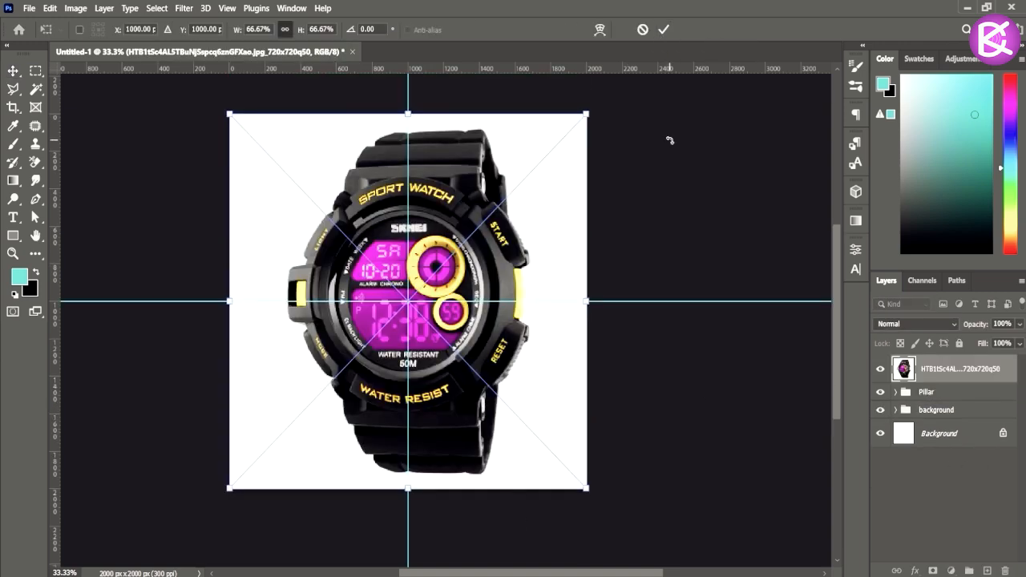
# Step: Confirm the placed watch photo and place the grey cracked-ground texture image from the New folder into the poster
pyautogui.click(664, 30)
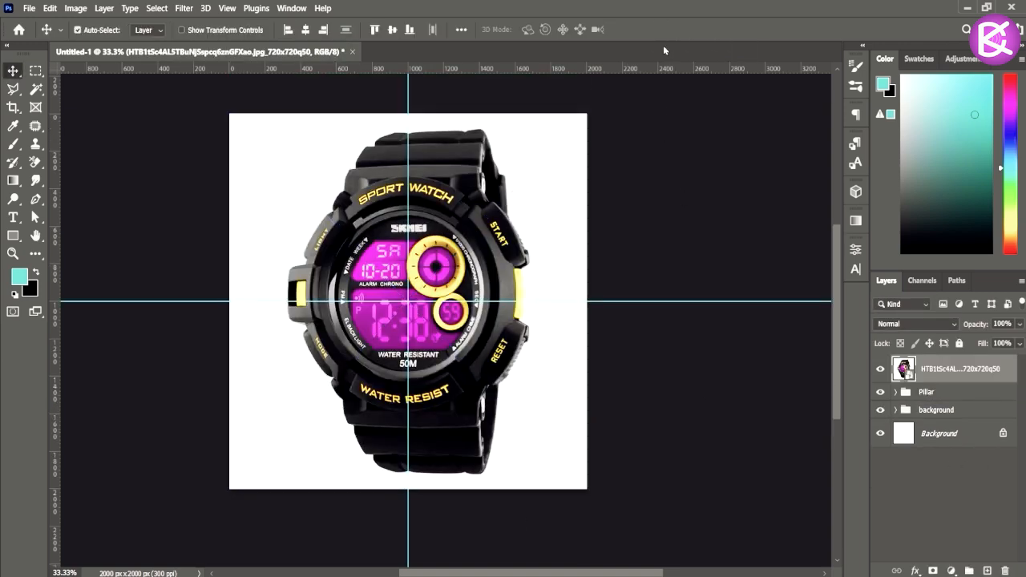
pyautogui.moveTo(340, 576)
pyautogui.click(341, 533)
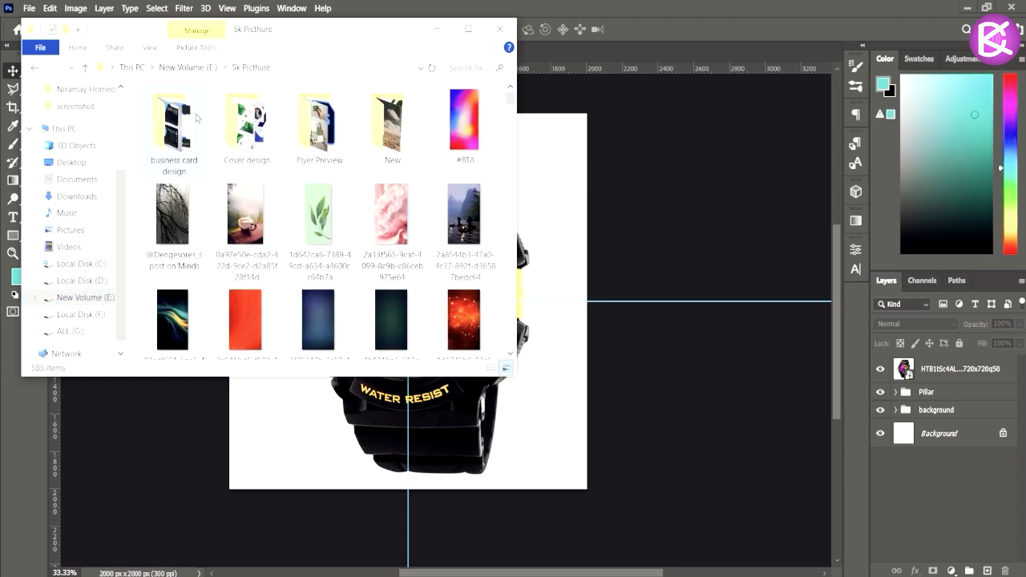
pyautogui.scroll(-3, 510, 134)
pyautogui.scroll(-5, 510, 134)
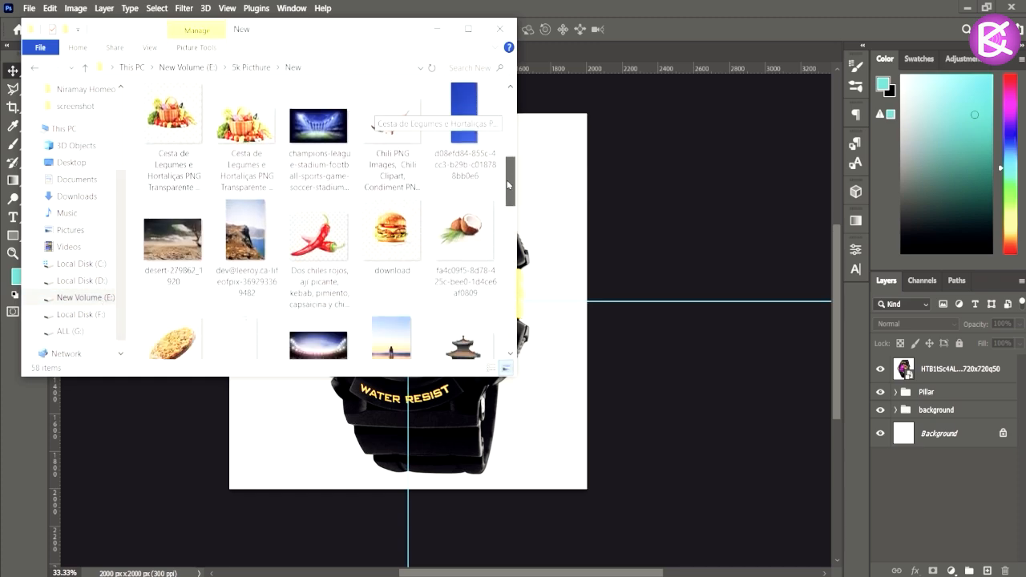
pyautogui.moveTo(319, 265); pyautogui.dragTo(553, 353)
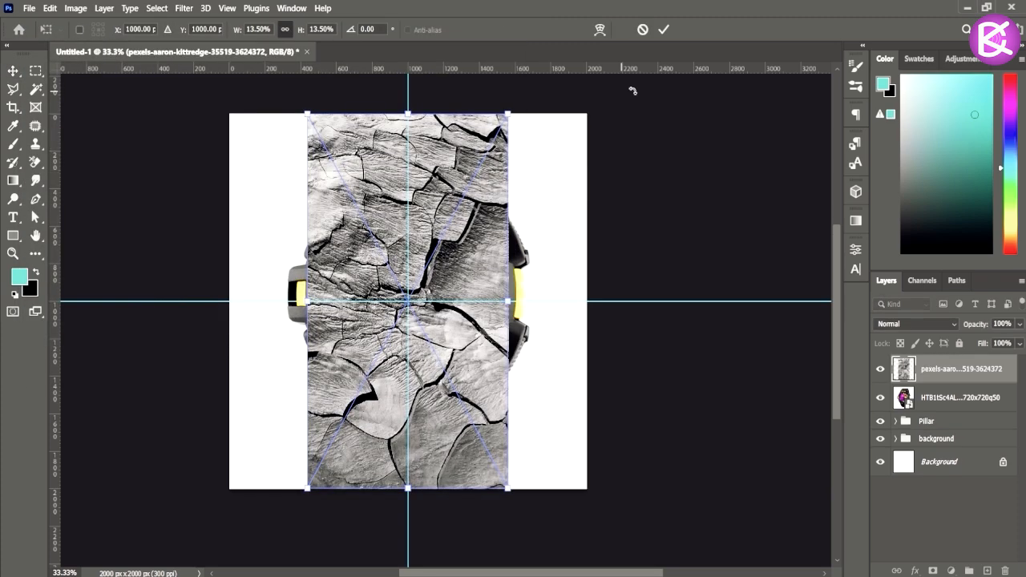
pyautogui.click(665, 30)
# Step: Shift the texture and the watch image apart sideways, and group the two layers as "Sub"
pyautogui.moveTo(411, 384); pyautogui.dragTo(497, 395)
pyautogui.moveTo(355, 360); pyautogui.dragTo(317, 371)
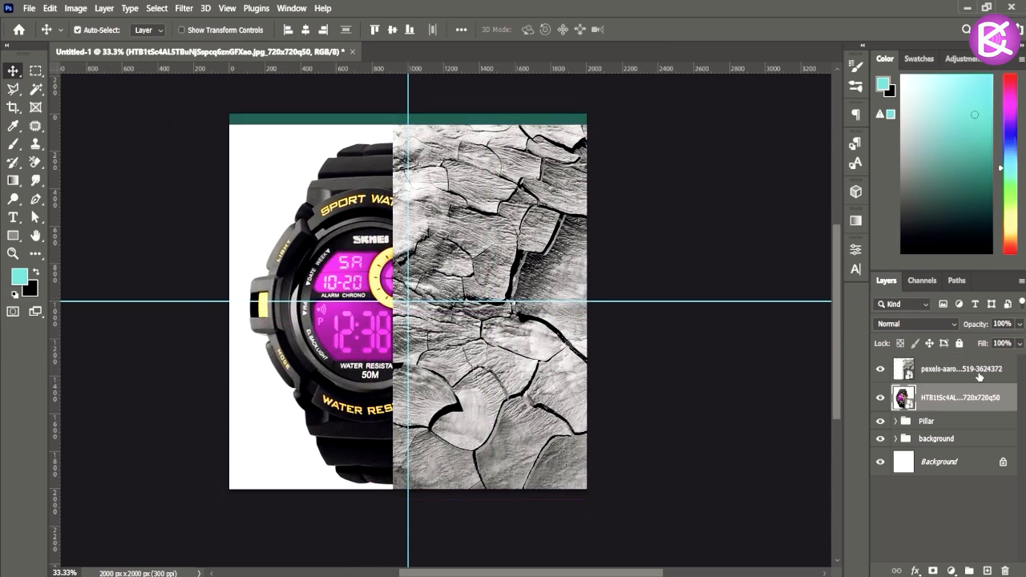
pyautogui.keyDown('shift'); pyautogui.click(979, 376); pyautogui.keyUp('shift')
pyautogui.hotkey('ctrl', 'g')
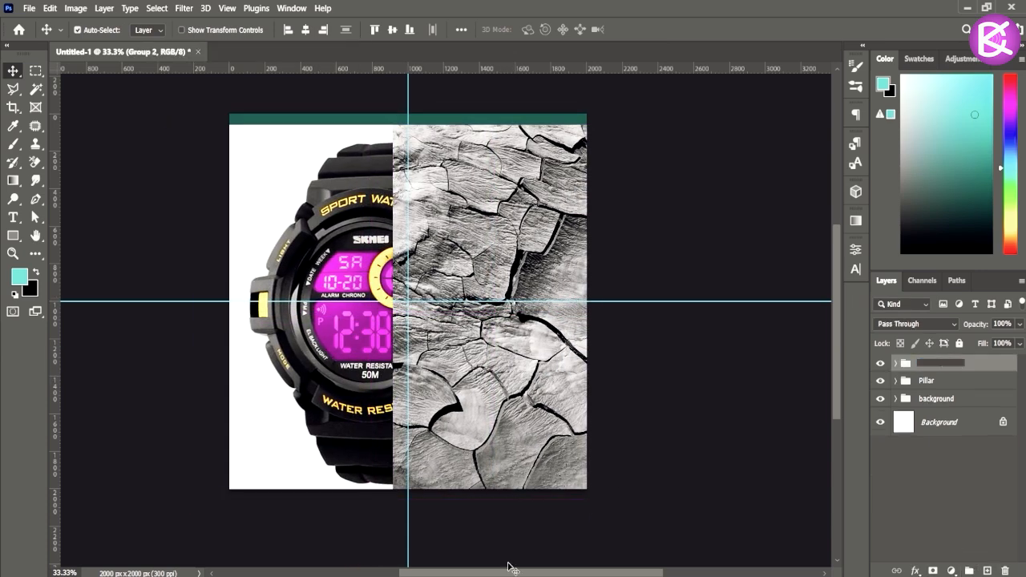
pyautogui.press('Return')
pyautogui.click(880, 364)
pyautogui.click(880, 365)
pyautogui.click(880, 364)
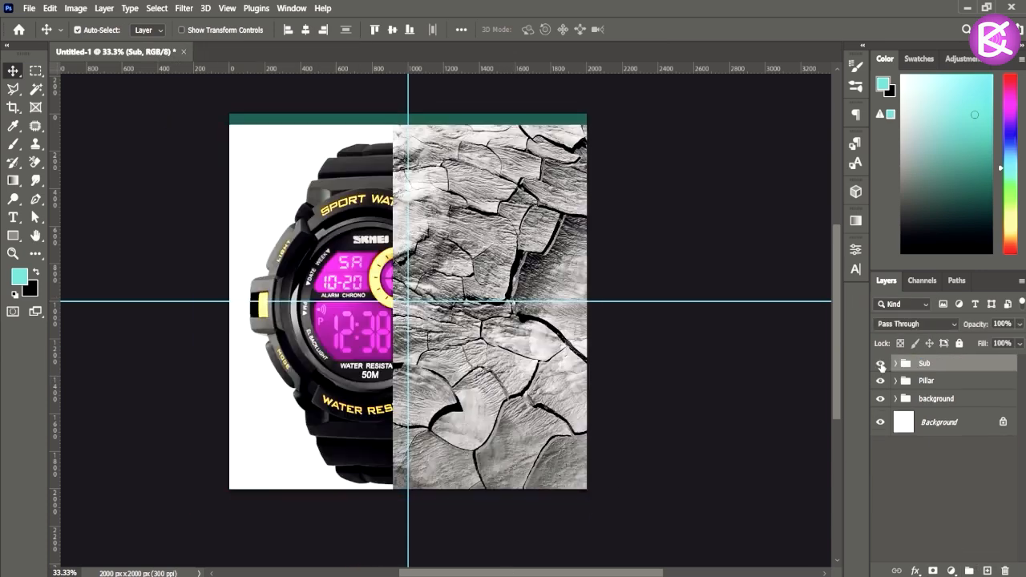
# Step: Hide the watch layer inside the Sub group and shrink the cracked texture into the poster's lower centre between the inner pillars
pyautogui.click(880, 364)
pyautogui.click(896, 364)
pyautogui.click(881, 416)
pyautogui.click(966, 386)
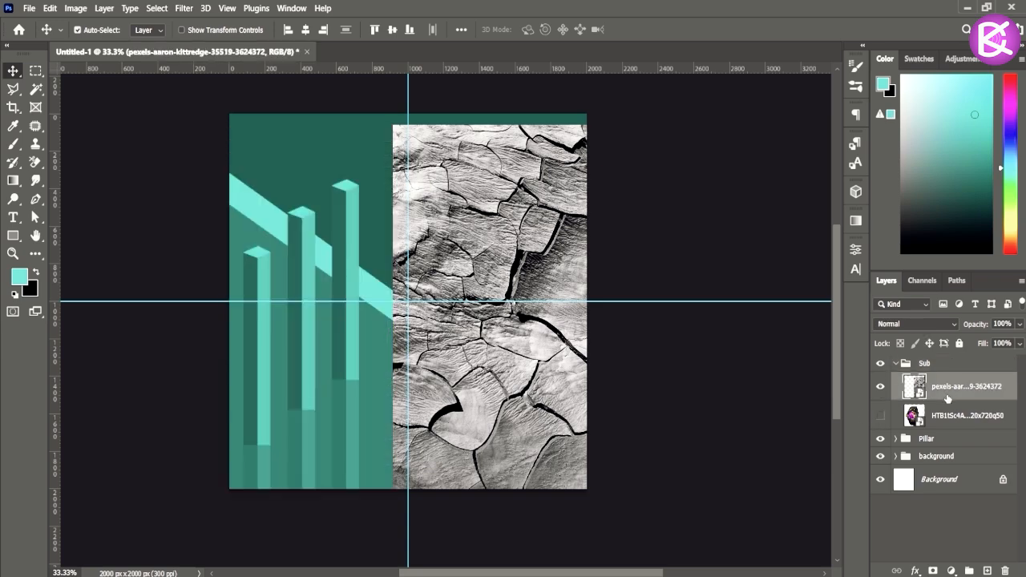
pyautogui.hotkey('ctrl', 't')
pyautogui.press('Return')
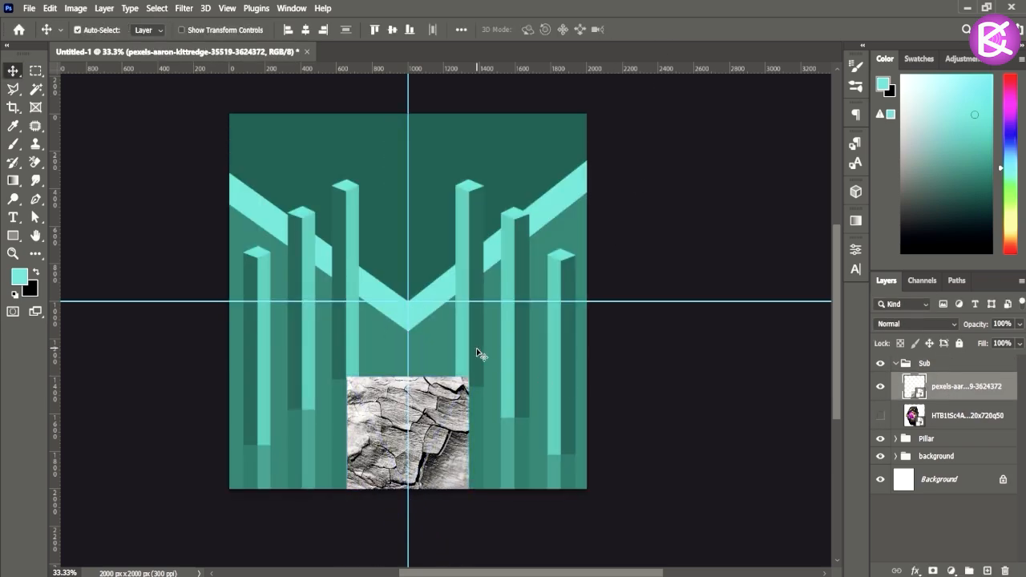
# Step: Distort the texture into a perspective floor, narrow between the inner pillars and extending past both sides of the poster at the front
pyautogui.hotkey('ctrl', 't')
pyautogui.moveTo(348, 380); pyautogui.dragTo(362, 378)
pyautogui.moveTo(470, 380); pyautogui.dragTo(455, 376)
pyautogui.moveTo(481, 473); pyautogui.dragTo(590, 415)
pyautogui.moveTo(349, 482); pyautogui.dragTo(153, 393)
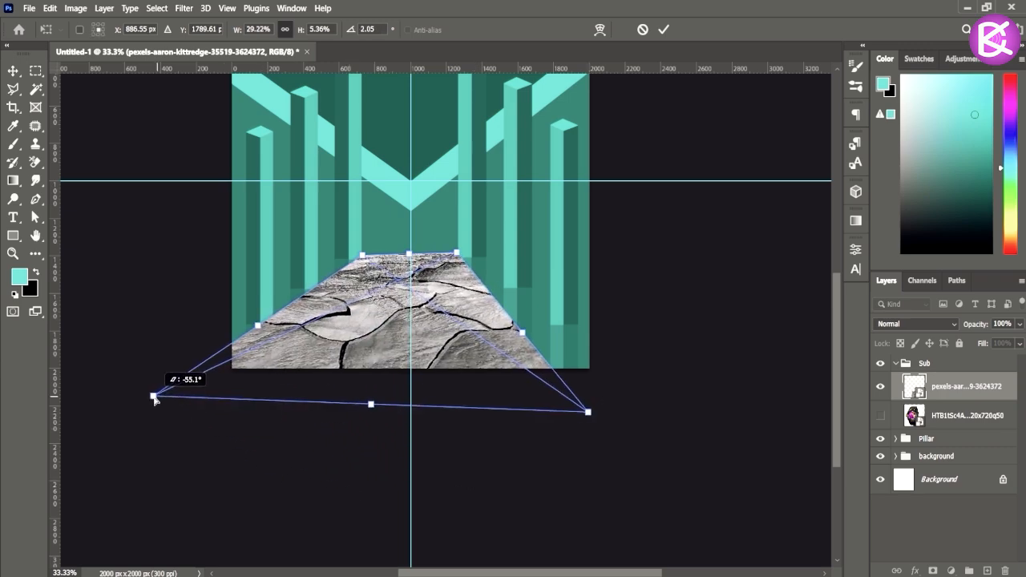
pyautogui.moveTo(588, 413); pyautogui.dragTo(658, 393)
pyautogui.moveTo(363, 255); pyautogui.dragTo(364, 247)
pyautogui.moveTo(457, 254); pyautogui.dragTo(458, 249)
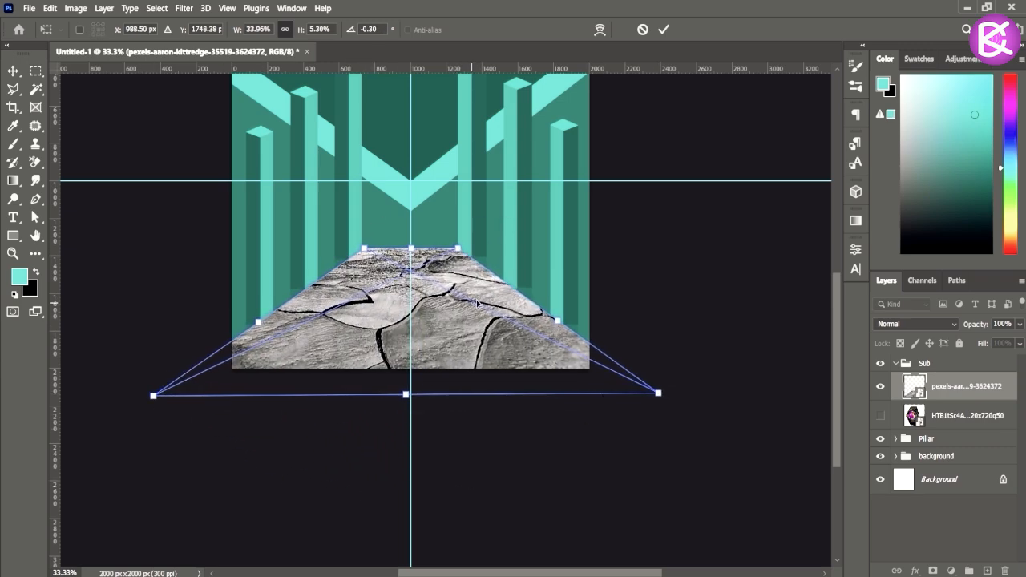
pyautogui.press('Return')
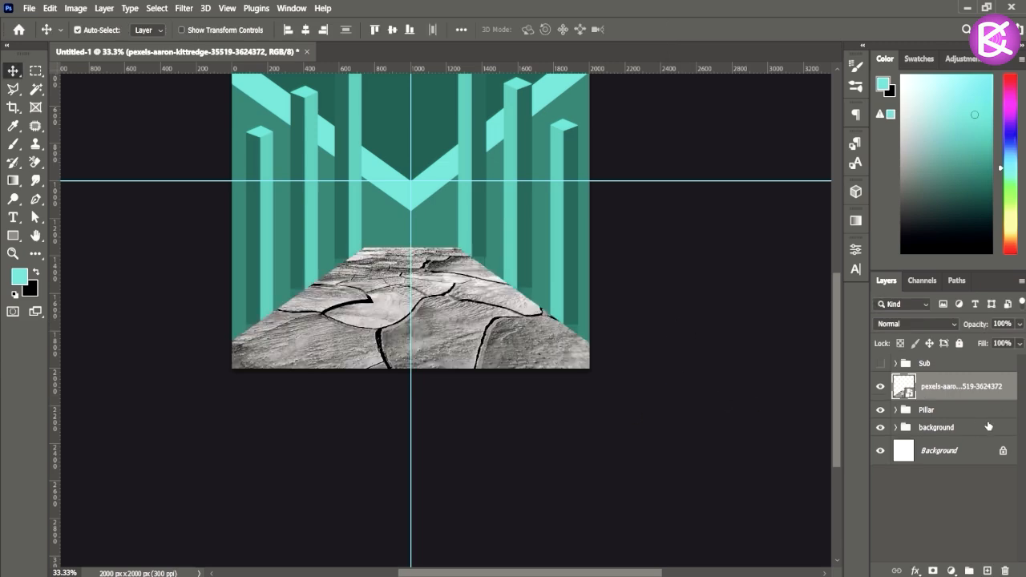
# Step: Add a dark teal Solid Color fill masked to the floor shape and place it beneath the texture layer
pyautogui.click(951, 570)
pyautogui.click(938, 329)
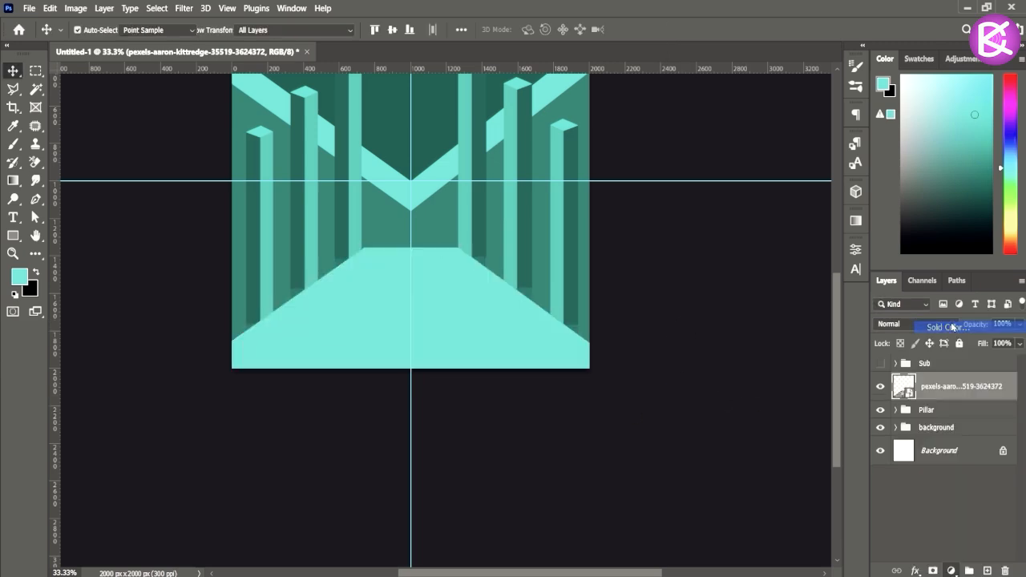
pyautogui.click(543, 294)
pyautogui.click(947, 263)
pyautogui.moveTo(962, 415); pyautogui.dragTo(963, 383)
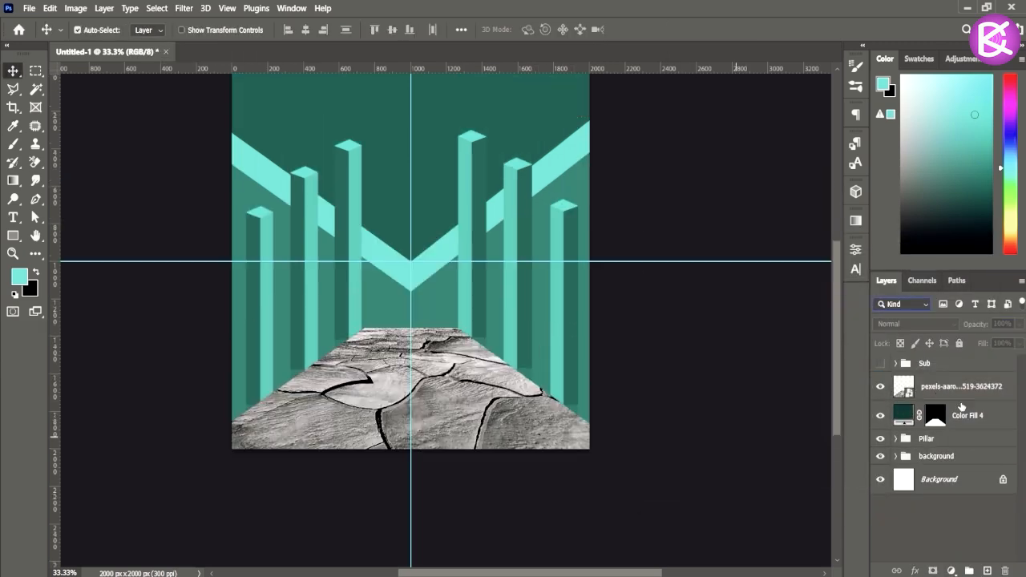
# Step: Set the floor texture layer's blend mode to Soft Light
pyautogui.click(960, 390)
pyautogui.click(914, 324)
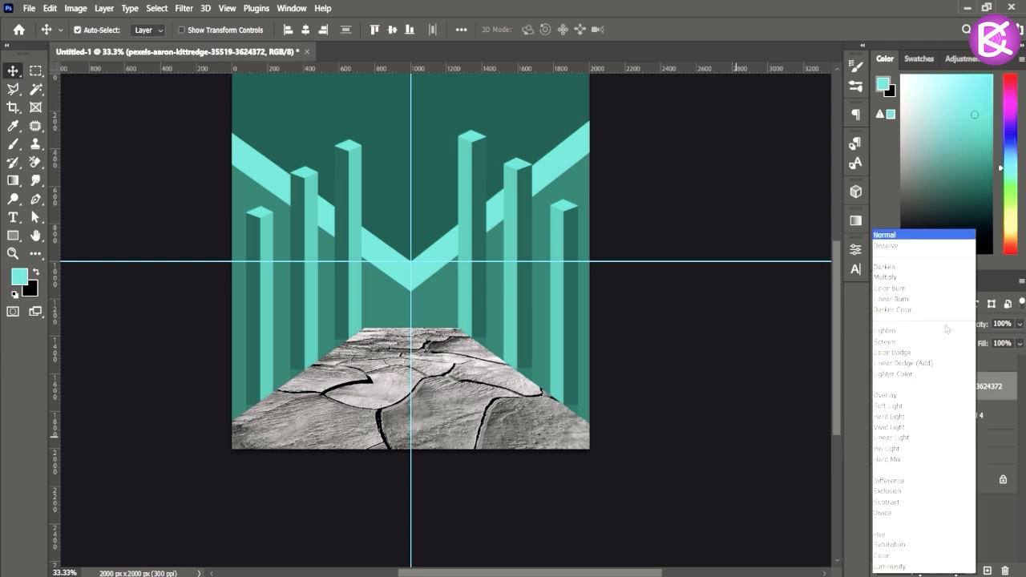
pyautogui.click(930, 407)
# Step: Set the floor's color fill to #095447 and its opacity to 98%
pyautogui.doubleClick(900, 419)
pyautogui.moveTo(784, 351); pyautogui.dragTo(798, 389)
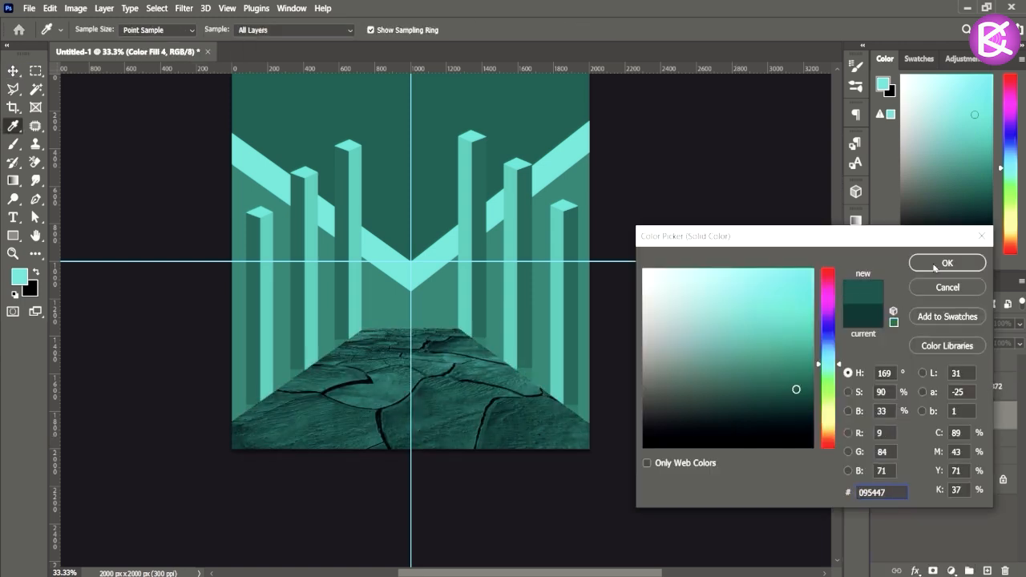
pyautogui.click(936, 269)
pyautogui.click(1020, 326)
pyautogui.moveTo(1018, 339); pyautogui.dragTo(1016, 339)
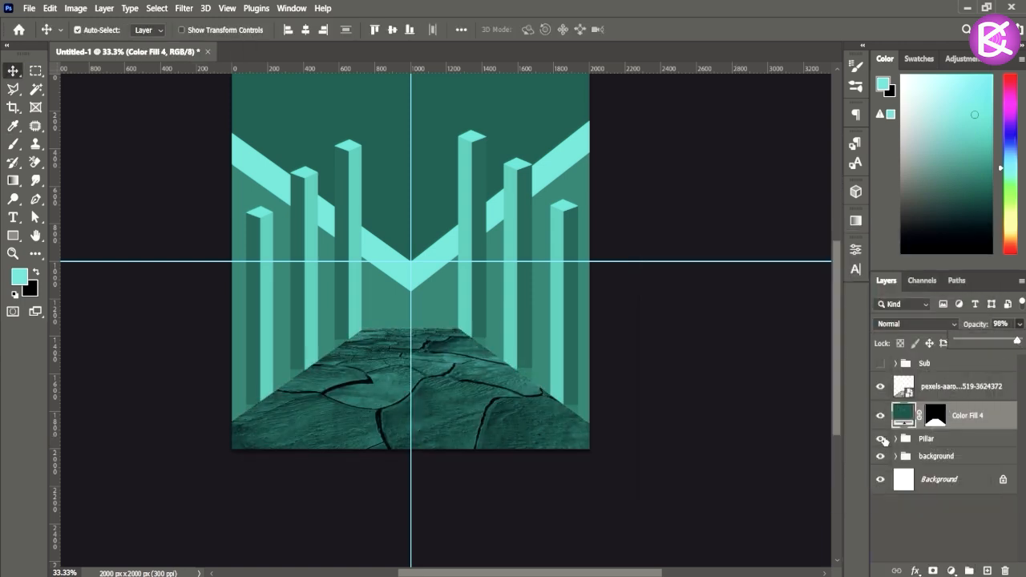
# Step: Group the texture and Color Fill 4 layers as "Floor" and place the group beneath Pillar
pyautogui.click(962, 389)
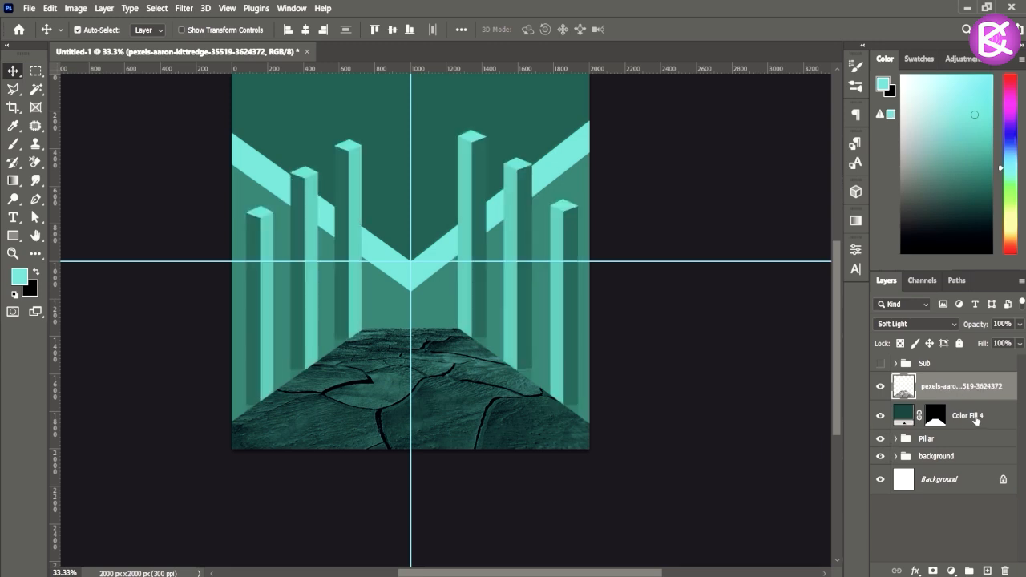
pyautogui.keyDown('shift'); pyautogui.click(977, 419); pyautogui.keyUp('shift')
pyautogui.hotkey('ctrl', 'g')
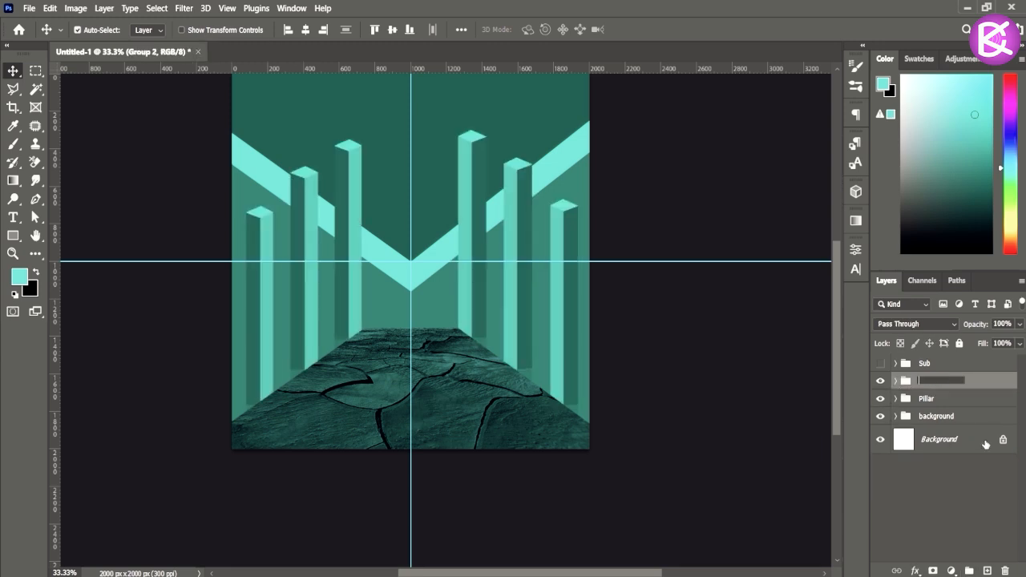
pyautogui.write('Floor')
pyautogui.click(874, 391)
pyautogui.moveTo(935, 386); pyautogui.dragTo(951, 406)
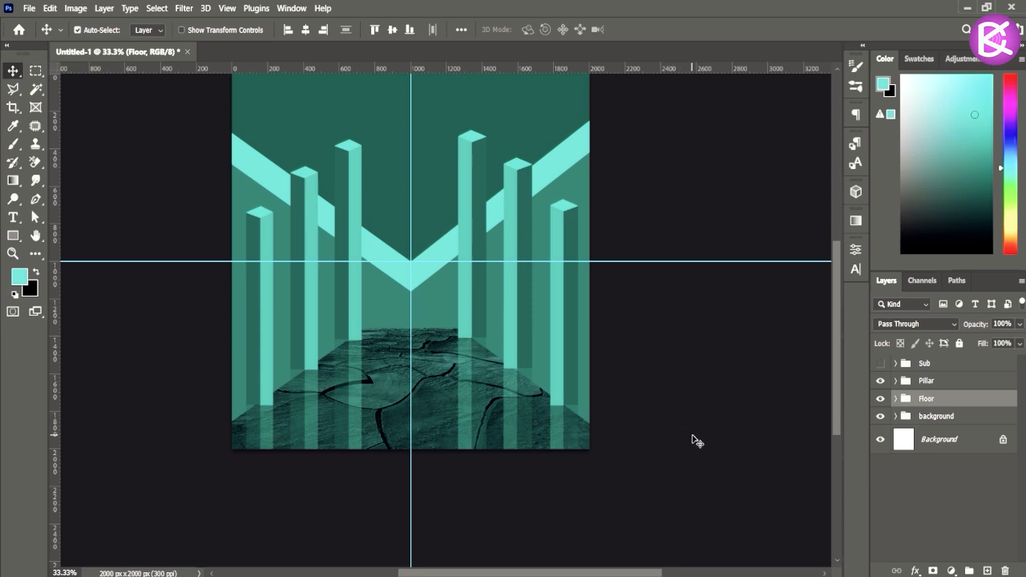
# Step: Add a layer mask to the Group 1 copy 2 layer inside the Pillar group
pyautogui.click(896, 382)
pyautogui.click(880, 404)
pyautogui.click(880, 405)
pyautogui.click(962, 405)
pyautogui.click(933, 571)
# Step: Set up a soft black brush with size 70, 50% opacity and 20% flow
pyautogui.click(14, 145)
pyautogui.rightClick(439, 304)
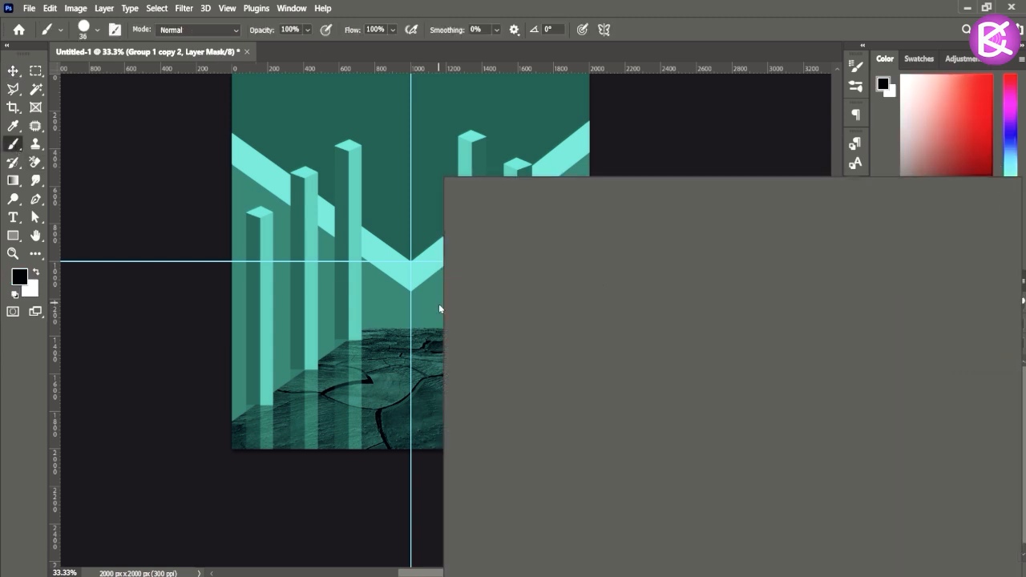
pyautogui.click(637, 6)
pyautogui.press(']')
pyautogui.press(']')
pyautogui.press(']')
pyautogui.press(']')
pyautogui.press(']')
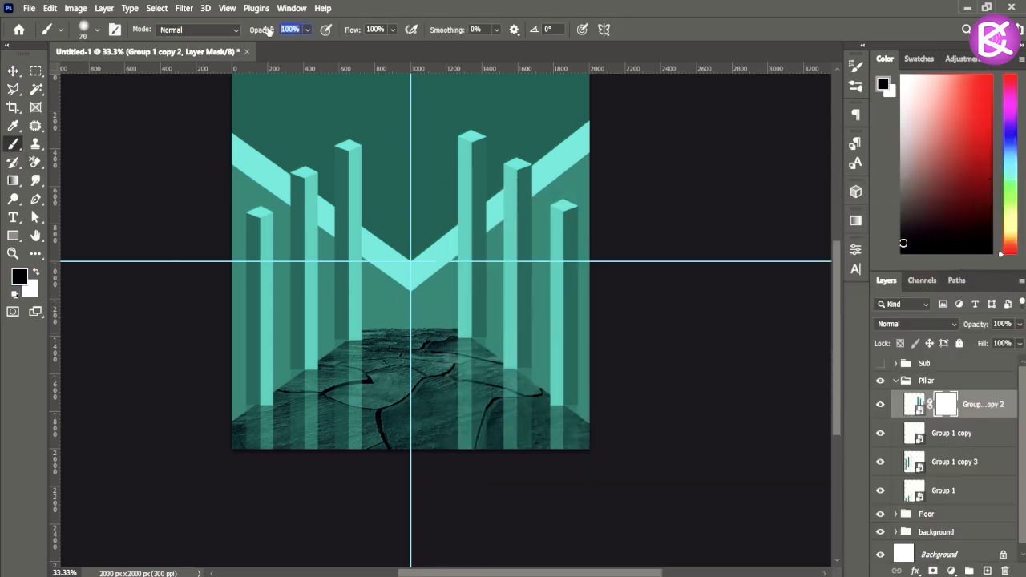
pyautogui.press('Tab')
# Step: Paint on the Group 1 copy 2 mask along the floor's right edge within the floor's outline selection to soften the pillar bases
pyautogui.scroll(3, 474, 344)
pyautogui.moveTo(476, 384)
pyautogui.mouseDown()
pyautogui.moveTo(431, 346)
pyautogui.moveTo(493, 408)
pyautogui.moveTo(382, 311)
pyautogui.mouseUp()
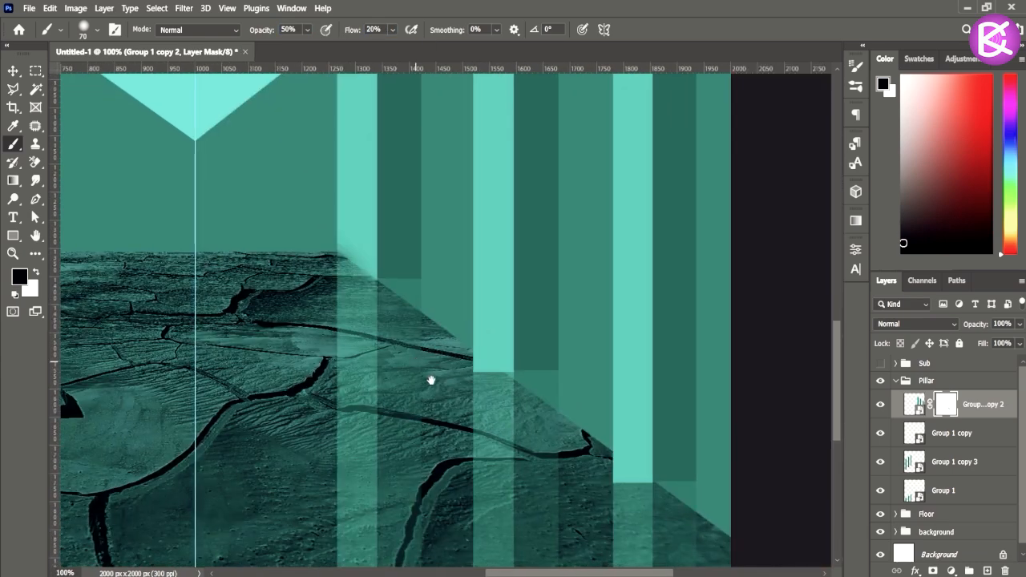
pyautogui.scroll(-1, 1000, 470)
pyautogui.click(880, 509)
pyautogui.click(881, 508)
pyautogui.click(896, 508)
pyautogui.keyDown('ctrl'); pyautogui.click(914, 531); pyautogui.keyUp('ctrl')
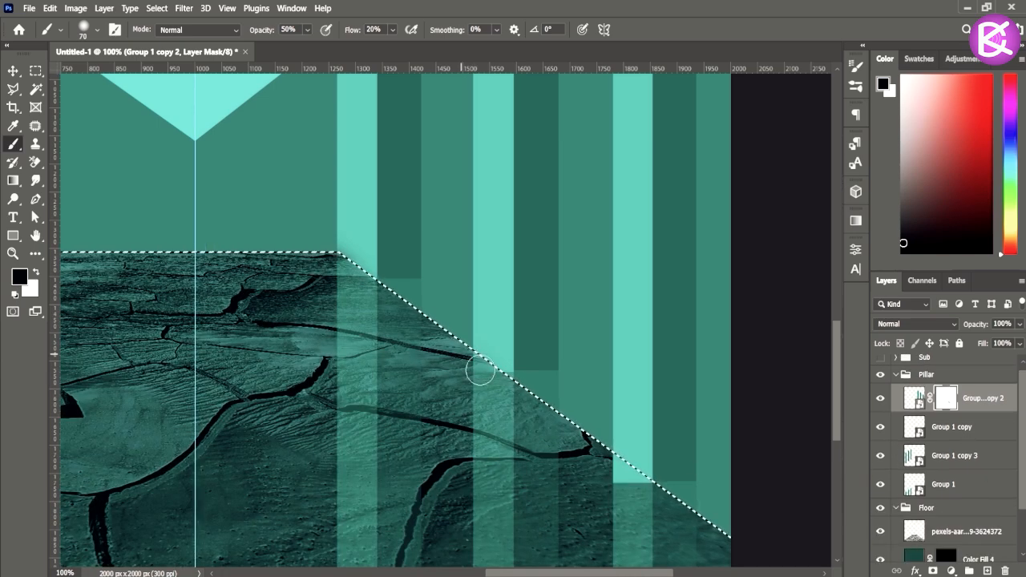
pyautogui.moveTo(520, 395); pyautogui.dragTo(604, 465)
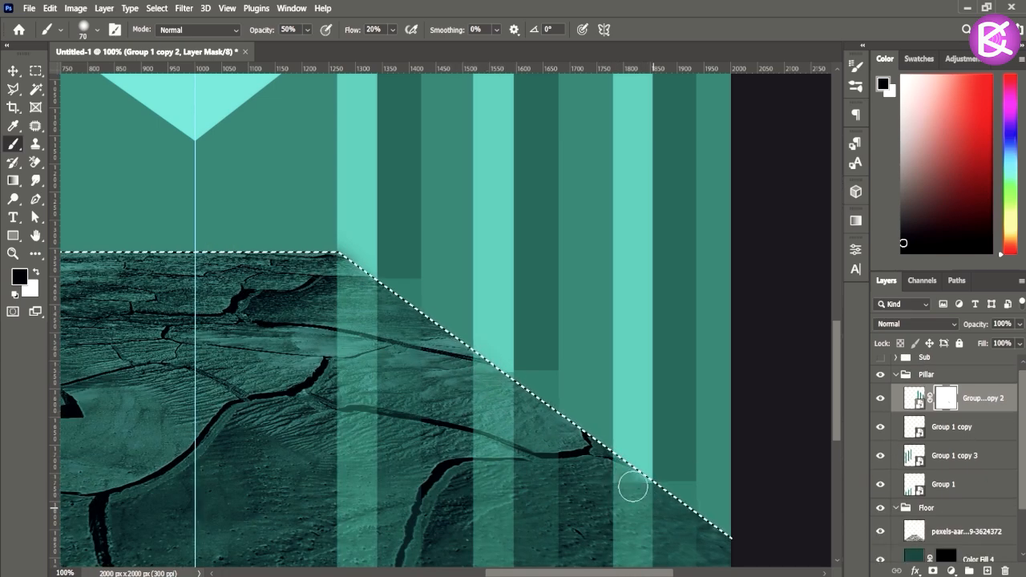
pyautogui.hotkey('ctrl', 'd')
pyautogui.hotkey('ctrl', '-')
pyautogui.hotkey('ctrl', '-')
pyautogui.hotkey('ctrl', '-')
# Step: Add a layer mask to the Group 1 copy 3 layer of the left pillars
pyautogui.moveTo(442, 373); pyautogui.dragTo(518, 364)
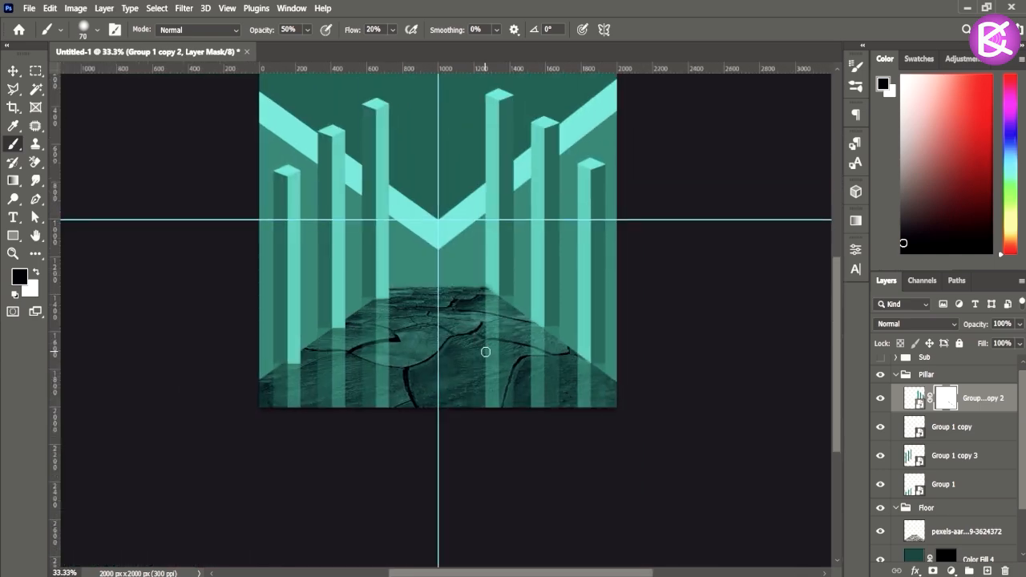
pyautogui.moveTo(461, 335); pyautogui.dragTo(528, 349)
pyautogui.scroll(-1, 962, 441)
pyautogui.click(951, 449)
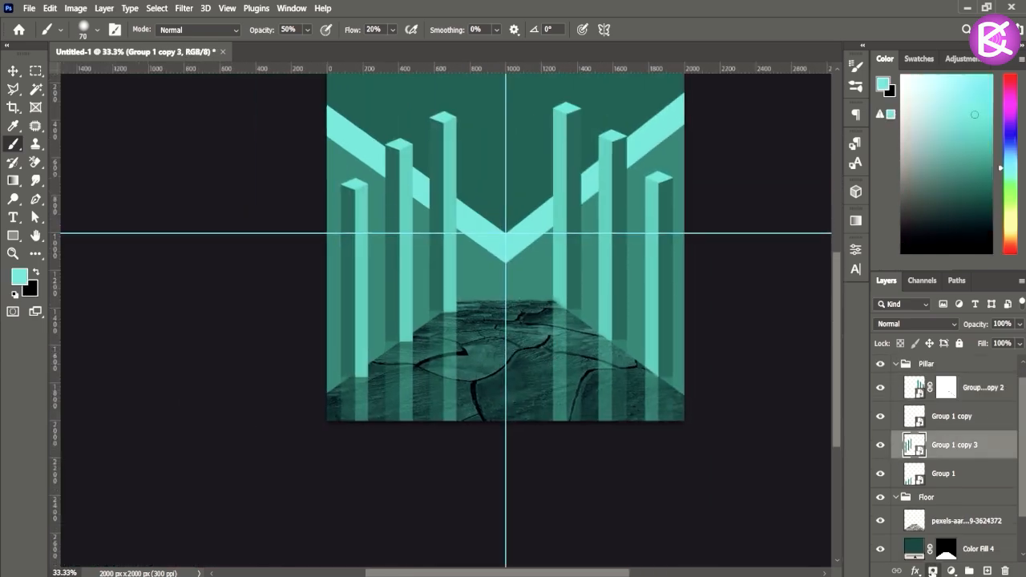
pyautogui.click(934, 571)
# Step: Paint on the Group 1 copy 3 mask along the floor's left edge within the floor's outline selection, and deselect
pyautogui.scroll(-4, 927, 522)
pyautogui.keyDown('ctrl'); pyautogui.click(919, 479); pyautogui.keyUp('ctrl')
pyautogui.hotkey('ctrl', '+')
pyautogui.hotkey('ctrl', '+')
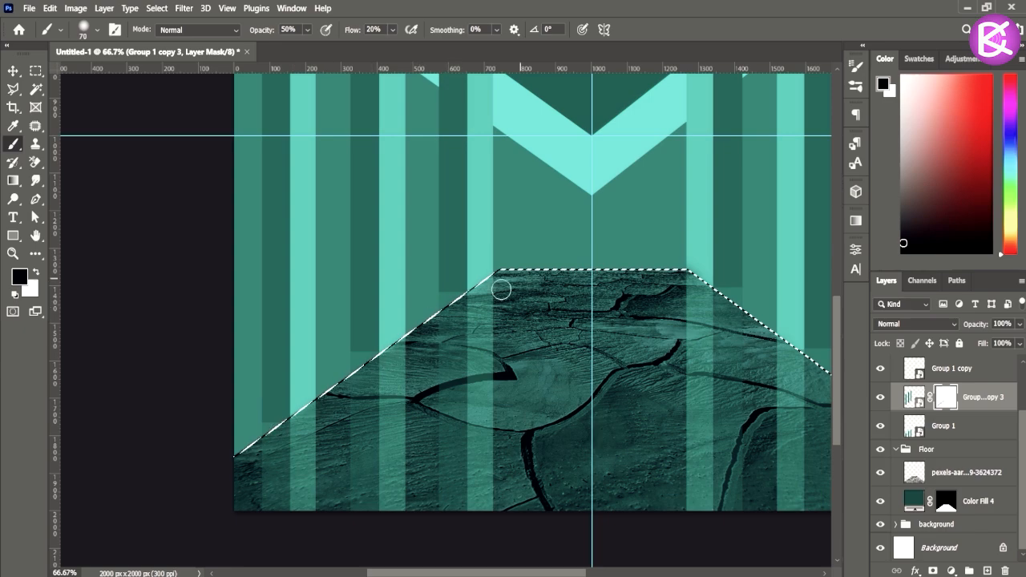
pyautogui.moveTo(648, 358); pyautogui.dragTo(521, 372)
pyautogui.moveTo(220, 429); pyautogui.dragTo(317, 351)
pyautogui.hotkey('ctrl', 'd')
pyautogui.scroll(-3, 592, 396)
pyautogui.moveTo(614, 392); pyautogui.dragTo(458, 439)
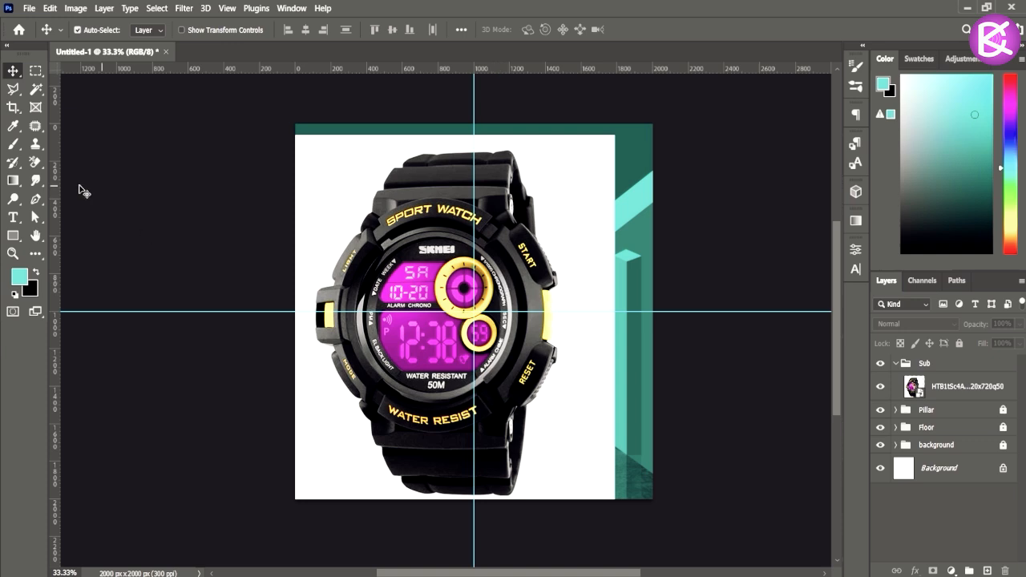
# Step: Isolate the watch from its white background using Select Subject and a layer mask
pyautogui.moveTo(35, 89); pyautogui.dragTo(80, 102)
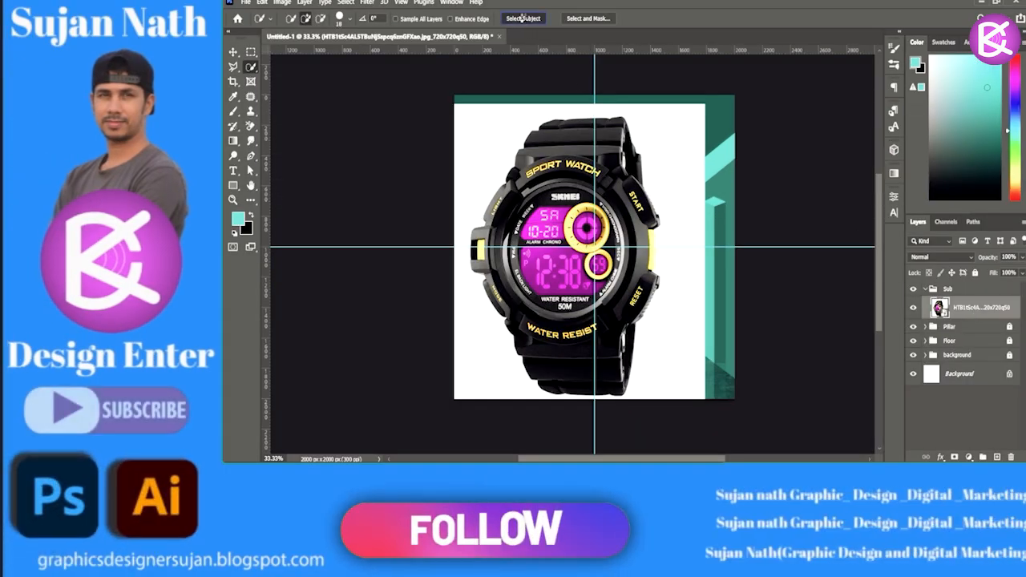
pyautogui.click(523, 18)
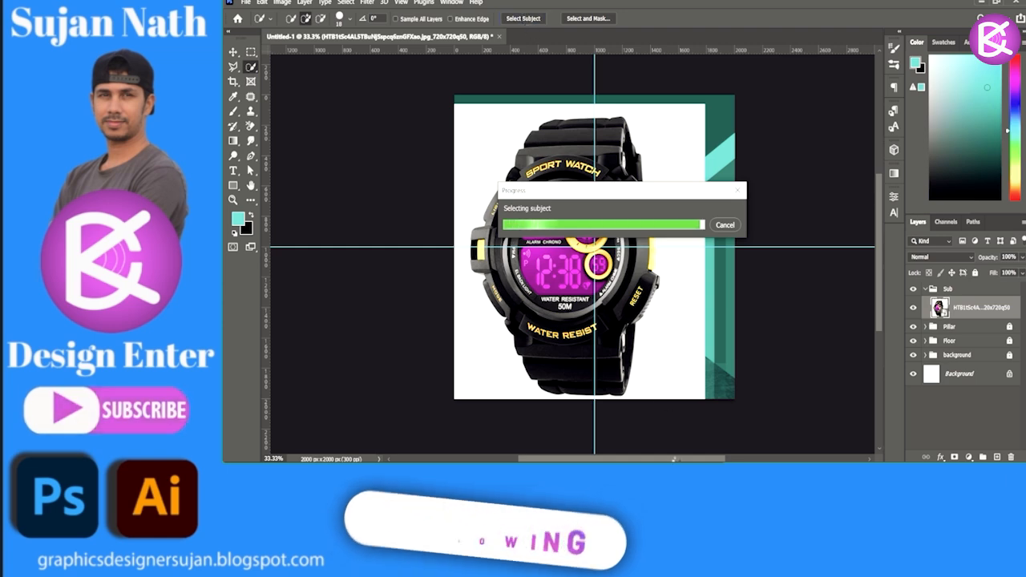
pyautogui.click(954, 458)
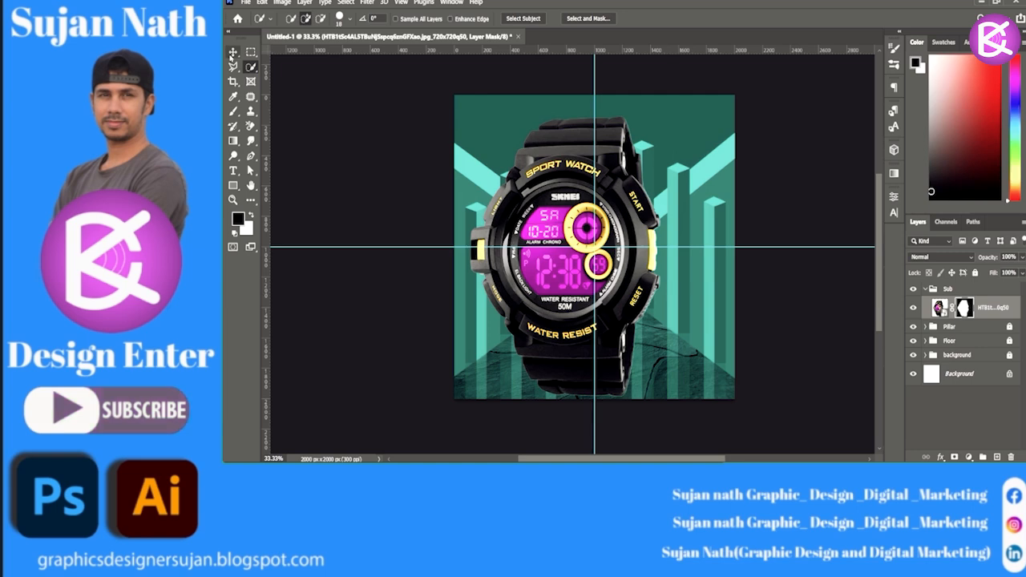
# Step: Move the watch cutout slightly up and convert its layer to a smart object
pyautogui.click(232, 53)
pyautogui.moveTo(628, 289); pyautogui.dragTo(628, 275)
pyautogui.rightClick(979, 311)
pyautogui.click(902, 129)
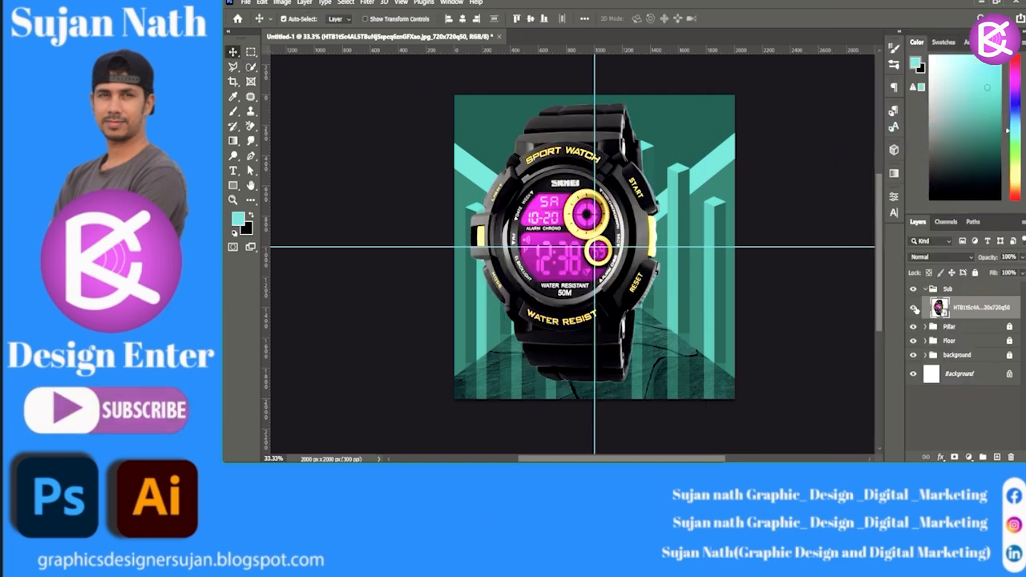
# Step: Move a rasterized copy of the watch layer out of the Sub group to just above Pillar, and hide and collapse Sub
pyautogui.rightClick(972, 309)
pyautogui.click(874, 239)
pyautogui.click(914, 309)
pyautogui.click(915, 308)
pyautogui.moveTo(971, 313); pyautogui.dragTo(960, 352)
pyautogui.click(927, 289)
pyautogui.click(926, 290)
pyautogui.click(926, 289)
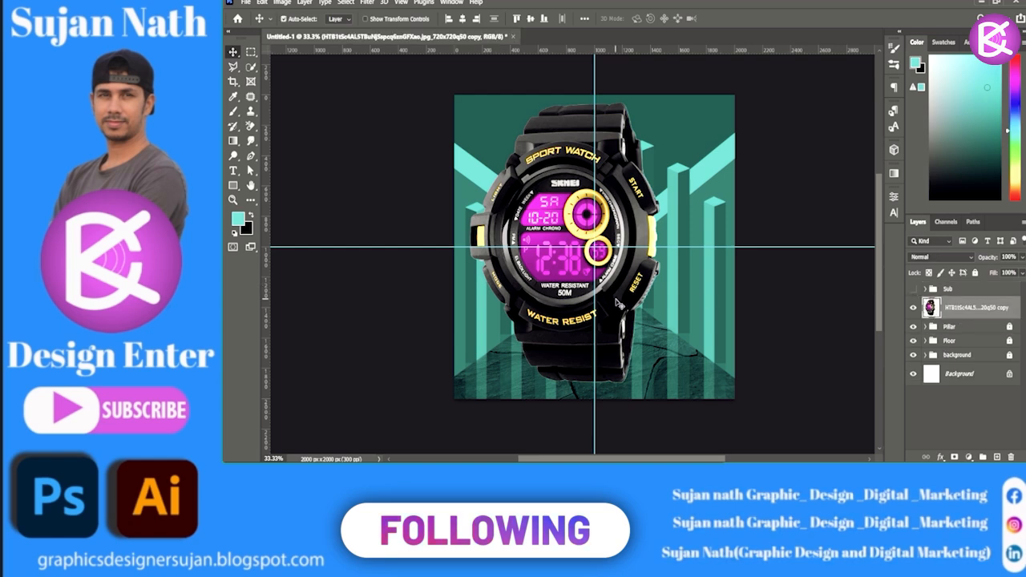
# Step: Scale the watch copy to 38.40%, rotate it 40.35 degrees, and place it over the vertical guide just above the V tip
pyautogui.hotkey('ctrl', 't')
pyautogui.moveTo(659, 383); pyautogui.dragTo(619, 340)
pyautogui.hotkey('ctrl', 'z')
pyautogui.moveTo(660, 383); pyautogui.dragTo(492, 257)
pyautogui.moveTo(513, 195); pyautogui.dragTo(604, 215)
pyautogui.moveTo(691, 194); pyautogui.dragTo(690, 179)
pyautogui.moveTo(646, 139); pyautogui.dragTo(631, 157)
pyautogui.moveTo(616, 220); pyautogui.dragTo(617, 230)
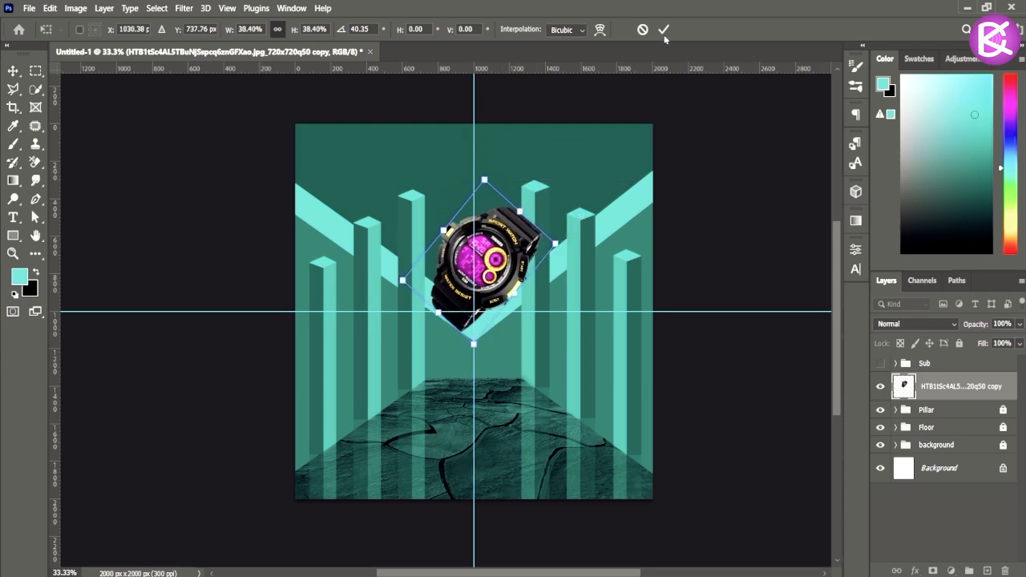
pyautogui.click(664, 32)
# Step: Place the watch copy layer directly below the Pillar group and rotate the watch by -2.89 degrees
pyautogui.click(881, 410)
pyautogui.click(881, 410)
pyautogui.moveTo(960, 387)
pyautogui.mouseDown()
pyautogui.moveTo(958, 430)
pyautogui.moveTo(952, 391)
pyautogui.mouseUp()
pyautogui.click(952, 365)
pyautogui.click(895, 400)
pyautogui.click(895, 426)
pyautogui.hotkey('ctrl', '+')
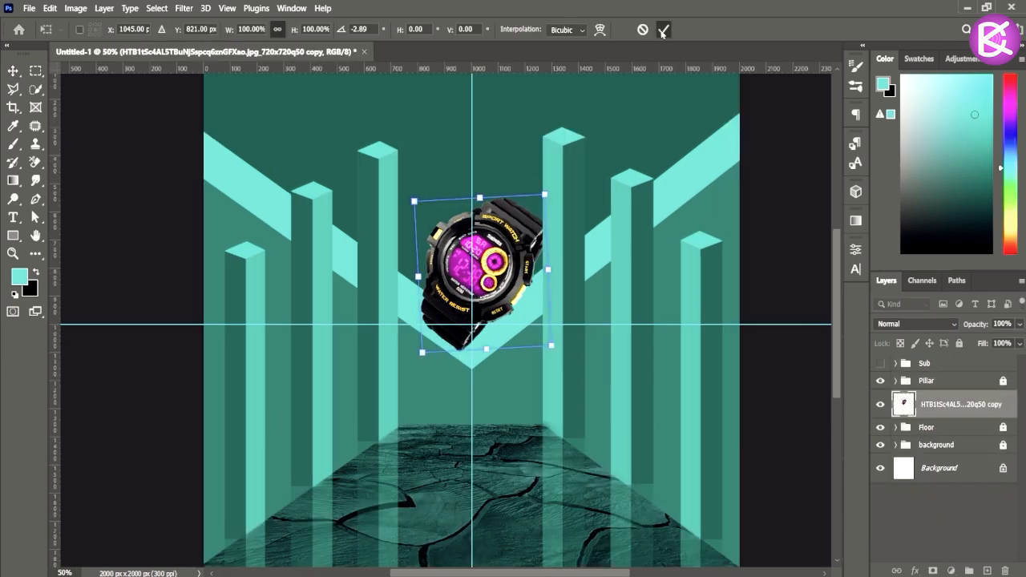
# Step: Add a clipped Curves adjustment above the watch copy, raise the curve to brighten it, and invert its mask to black
pyautogui.click(951, 571)
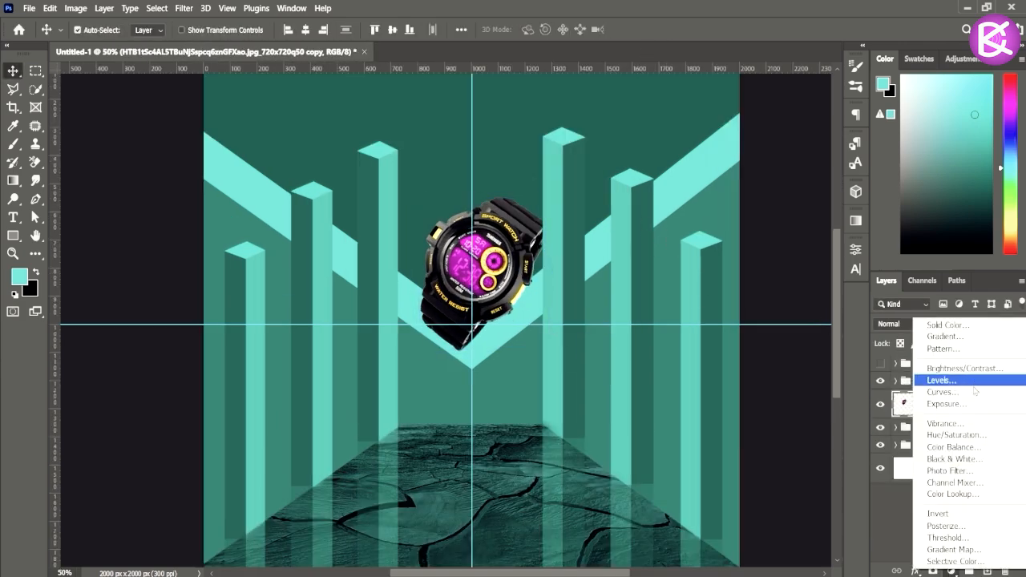
pyautogui.click(954, 391)
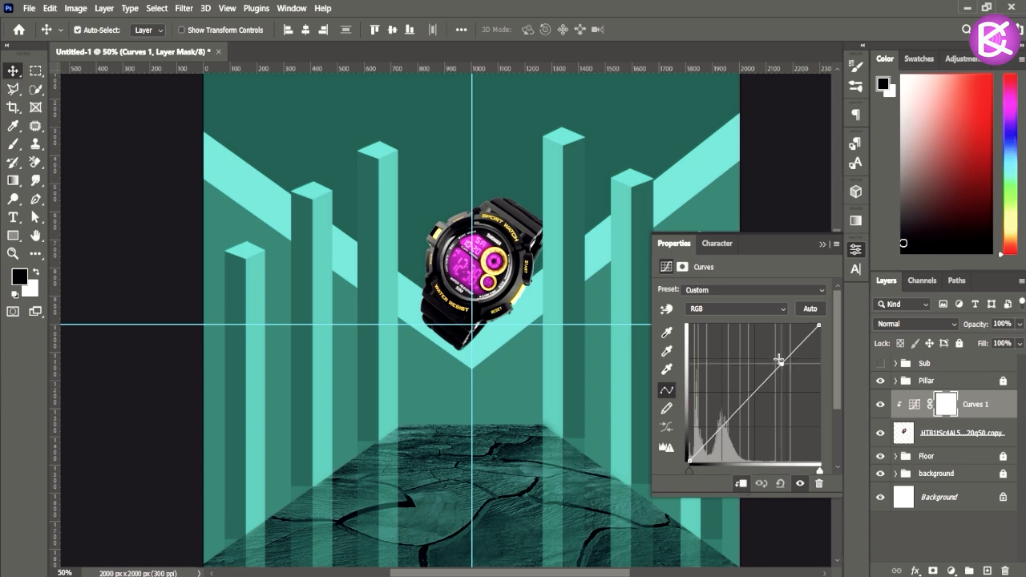
pyautogui.moveTo(780, 361); pyautogui.dragTo(772, 354)
pyautogui.moveTo(703, 437)
pyautogui.mouseDown()
pyautogui.moveTo(699, 428)
pyautogui.moveTo(701, 440)
pyautogui.mouseUp()
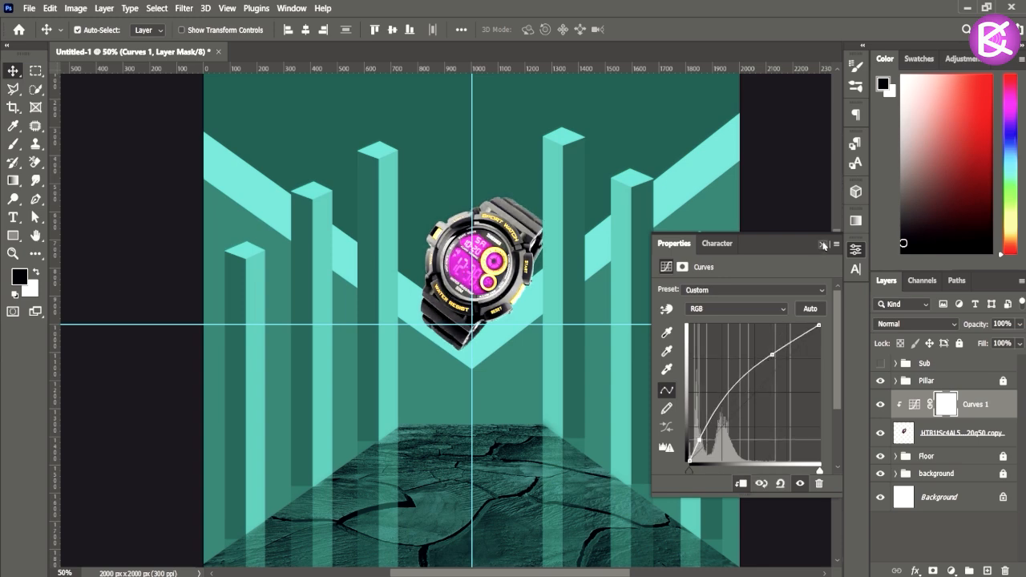
pyautogui.click(823, 244)
pyautogui.hotkey('ctrl', 'i')
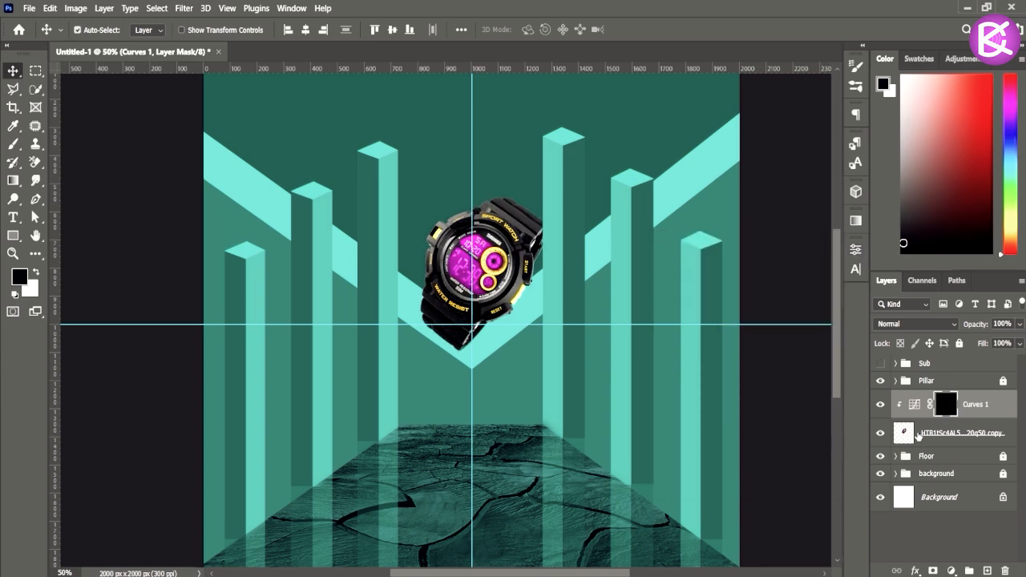
# Step: Create a new empty layer between the watch copy and the Floor group
pyautogui.hotkey('ctrl', '+')
pyautogui.click(949, 443)
pyautogui.click(962, 460)
pyautogui.click(987, 571)
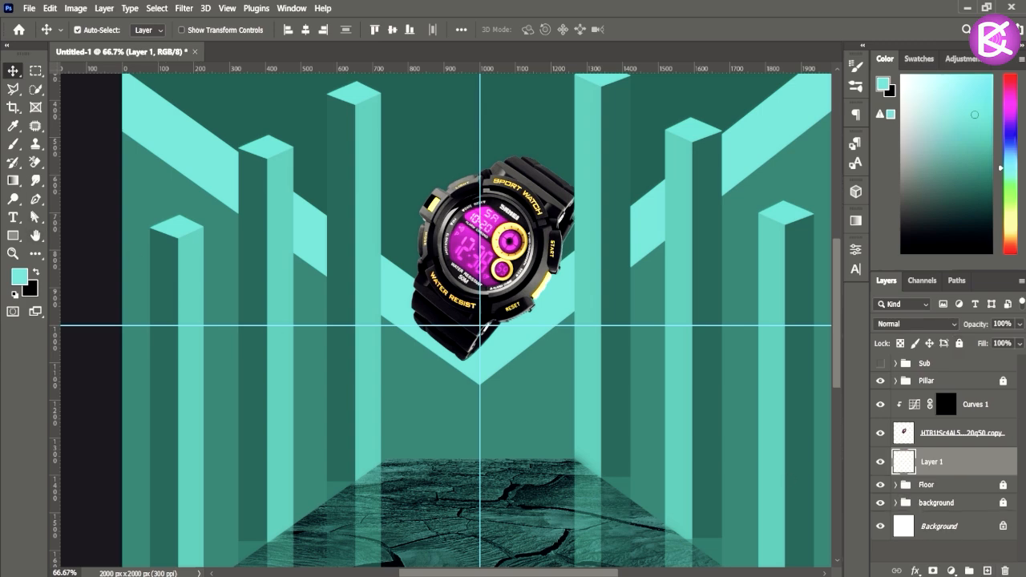
# Step: Paint a near-black shadow behind the watch's lower strap with a 300 px brush at 50% opacity, 20% flow and -36 degree angle
pyautogui.press('b')
pyautogui.press(']')
pyautogui.press(']')
pyautogui.press(']')
pyautogui.press(']')
pyautogui.press(']')
pyautogui.press(']')
pyautogui.press(']')
pyautogui.press(']')
pyautogui.press(']')
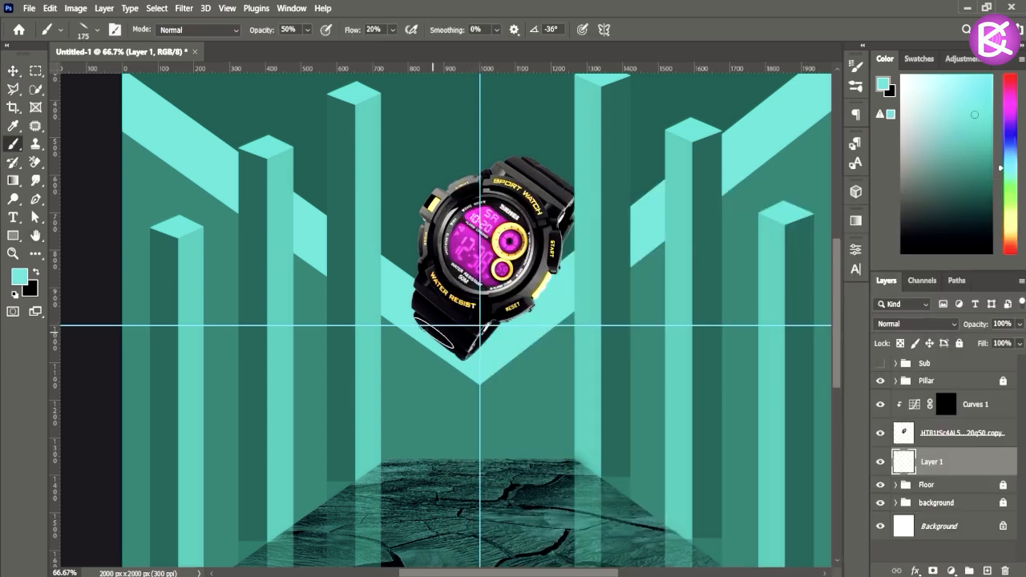
pyautogui.click(19, 277)
pyautogui.click(786, 415)
pyautogui.press('Return')
pyautogui.moveTo(442, 337); pyautogui.dragTo(442, 339)
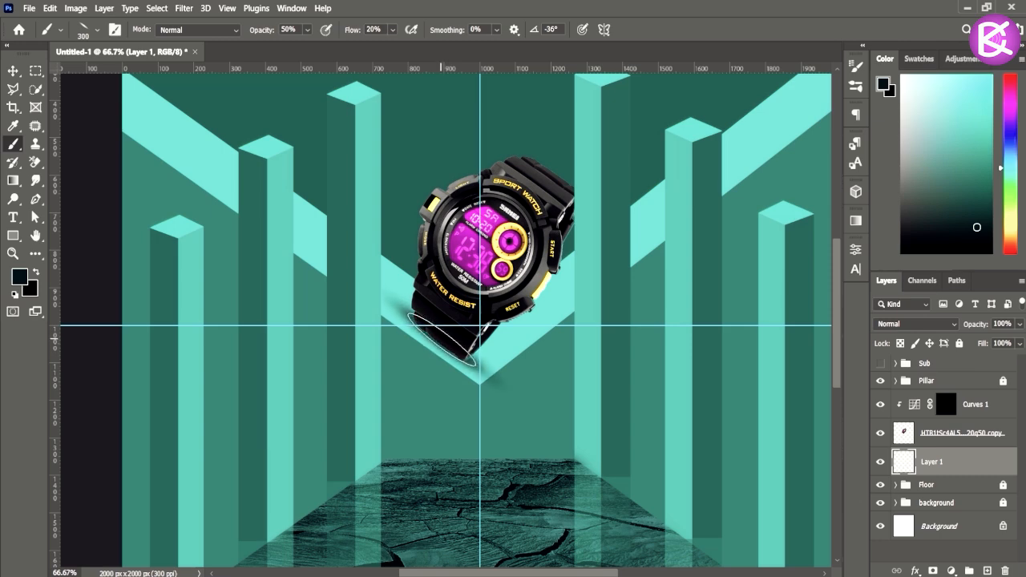
# Step: Extend the shadow on Layer 1 along the right arm of the V, beside the watch's lower-right edge
pyautogui.hotkey('ctrl', '-')
pyautogui.hotkey('ctrl', '-')
pyautogui.hotkey('ctrl', '+')
pyautogui.hotkey('ctrl', '+')
pyautogui.hotkey('ctrl', '+')
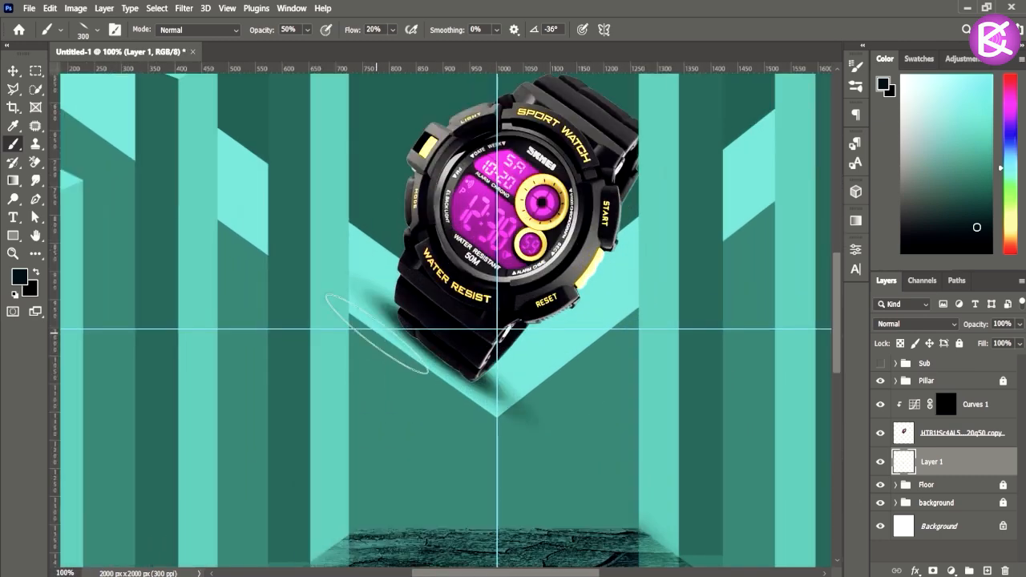
pyautogui.hotkey('ctrl', '-')
pyautogui.hotkey('ctrl', '-')
pyautogui.hotkey('ctrl', '-')
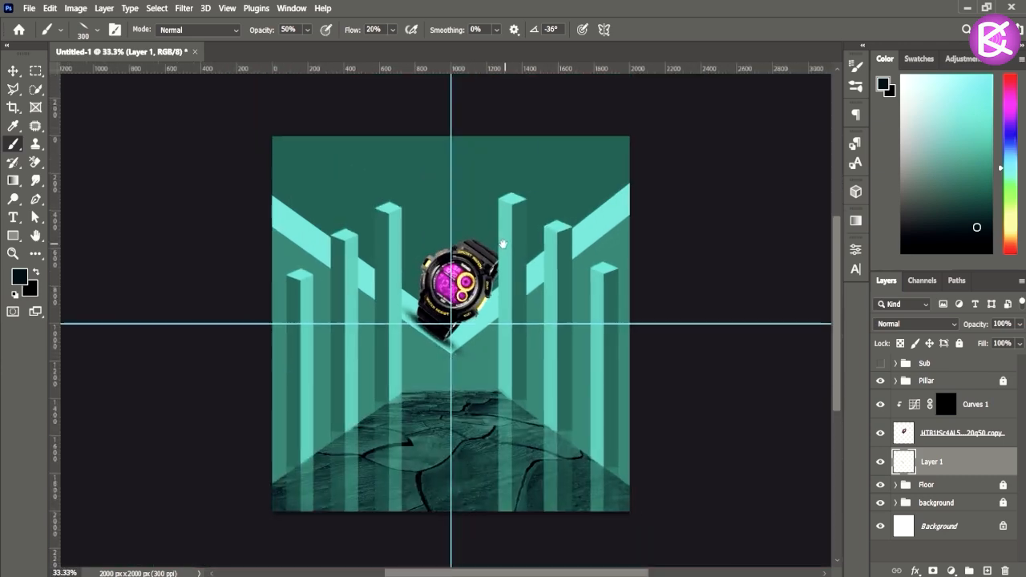
pyautogui.hotkey('ctrl', '+')
pyautogui.rightClick(470, 228)
pyautogui.moveTo(468, 228); pyautogui.dragTo(462, 204)
pyautogui.click(392, 317)
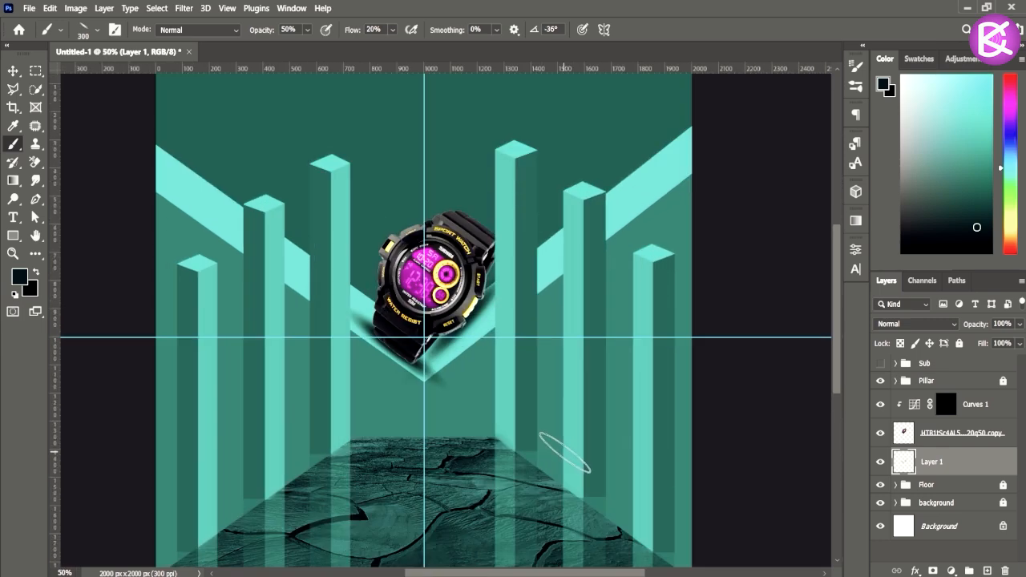
# Step: Add a mask to Layer 1 and paint out the shadow spilling below the V tip with the brush angled at 44 degrees
pyautogui.click(933, 571)
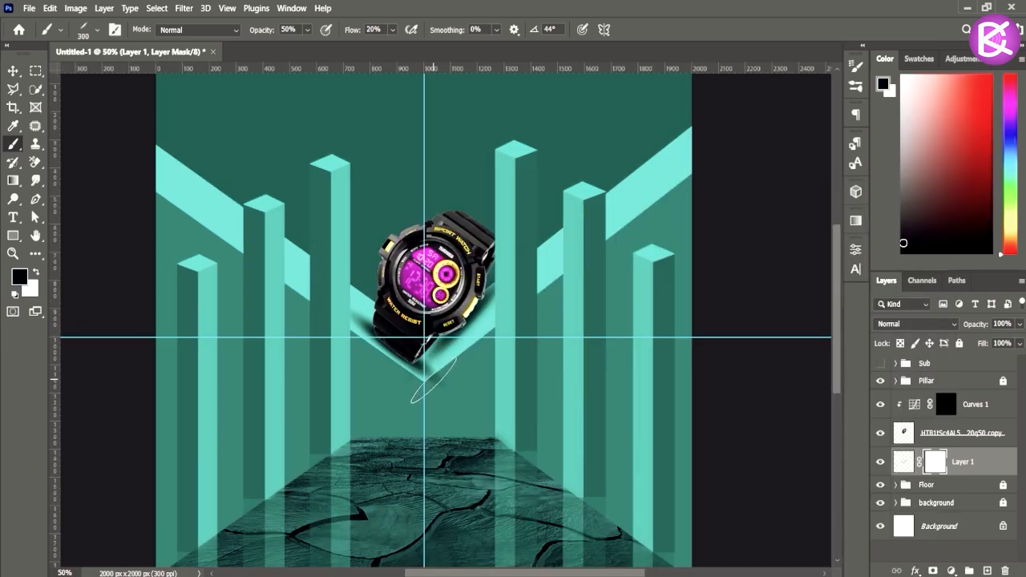
pyautogui.moveTo(434, 380); pyautogui.dragTo(458, 389)
pyautogui.hotkey('ctrl', '+')
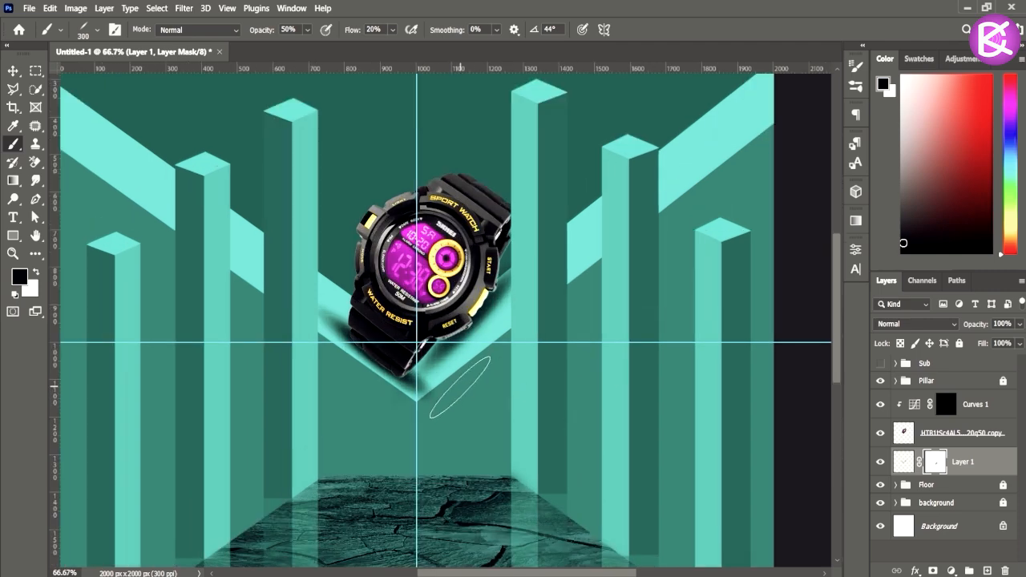
# Step: Paint white on the Curves 1 mask with a soft 25 px round brush to brighten the watch's upper-left case edge and upper strap
pyautogui.rightClick(412, 415)
pyautogui.moveTo(376, 214); pyautogui.dragTo(364, 245)
pyautogui.press('Return')
pyautogui.rightClick(433, 204)
pyautogui.click(514, 212)
pyautogui.click(510, 213)
pyautogui.press('Return')
pyautogui.hotkey('ctrl', '+')
pyautogui.hotkey('ctrl', '+')
pyautogui.moveTo(277, 227)
pyautogui.mouseDown()
pyautogui.moveTo(362, 307)
pyautogui.moveTo(354, 333)
pyautogui.mouseUp()
pyautogui.hotkey('ctrl', '-')
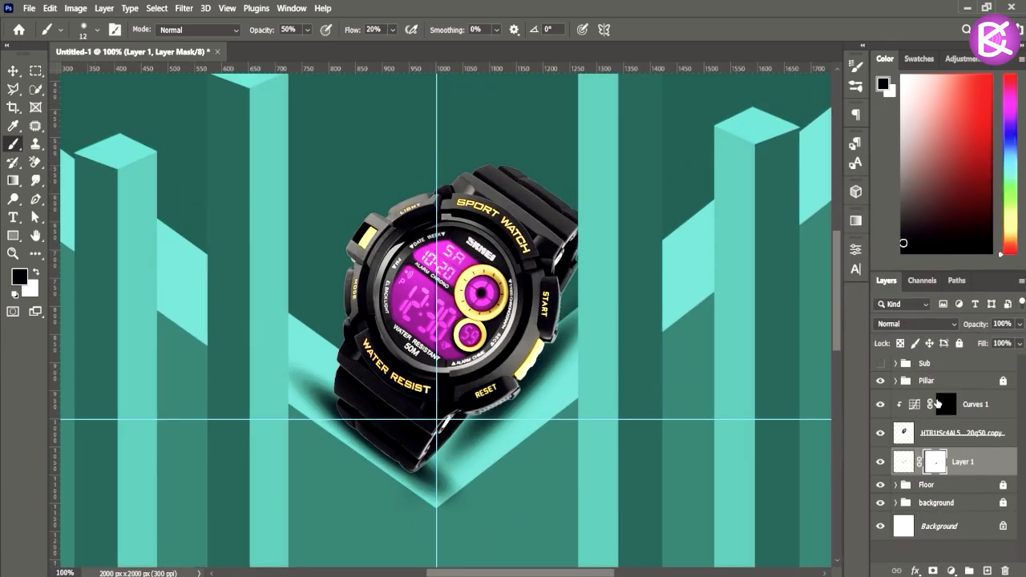
pyautogui.click(946, 406)
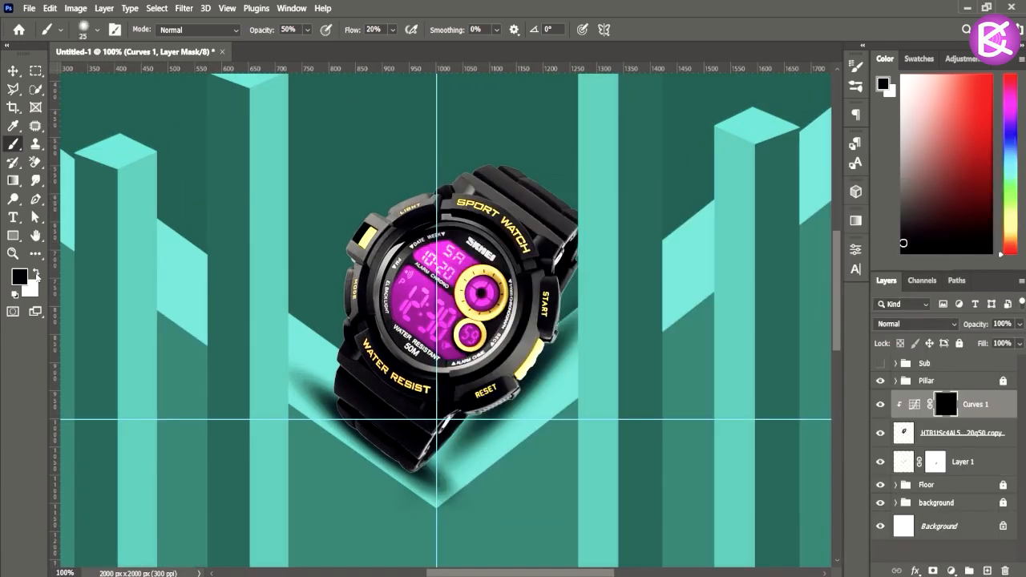
pyautogui.press('x')
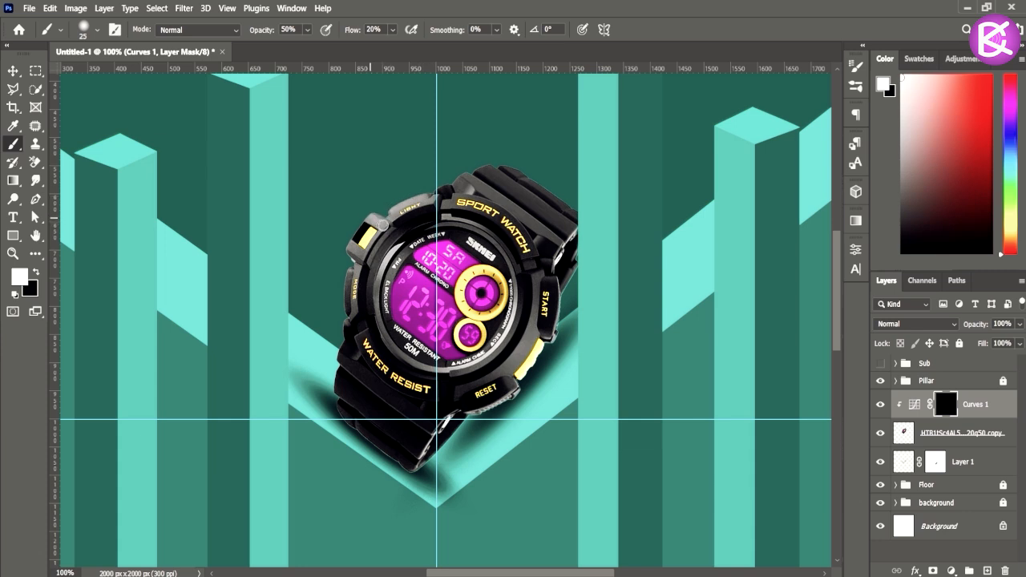
pyautogui.moveTo(354, 269)
pyautogui.mouseDown()
pyautogui.moveTo(353, 305)
pyautogui.moveTo(362, 264)
pyautogui.mouseUp()
pyautogui.moveTo(461, 185)
pyautogui.mouseDown()
pyautogui.moveTo(519, 205)
pyautogui.moveTo(491, 181)
pyautogui.moveTo(532, 201)
pyautogui.moveTo(490, 173)
pyautogui.moveTo(446, 207)
pyautogui.moveTo(472, 205)
pyautogui.mouseUp()
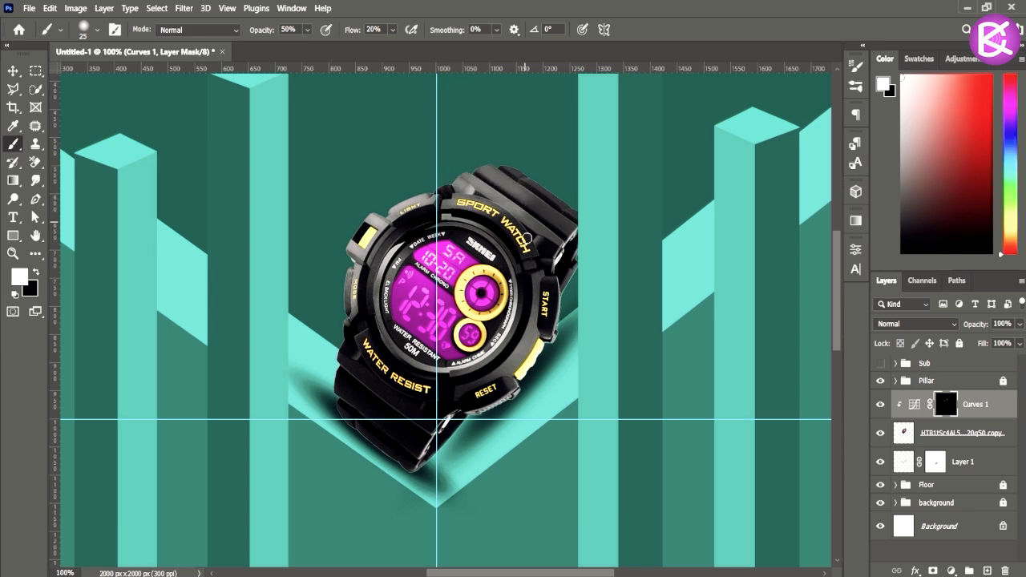
# Step: Paint highlights on the Curves 1 mask along the left rim of the watch dial with a 20 px brush
pyautogui.hotkey('ctrl', '+')
pyautogui.moveTo(342, 280); pyautogui.dragTo(390, 268)
pyautogui.hotkey('ctrl', '-')
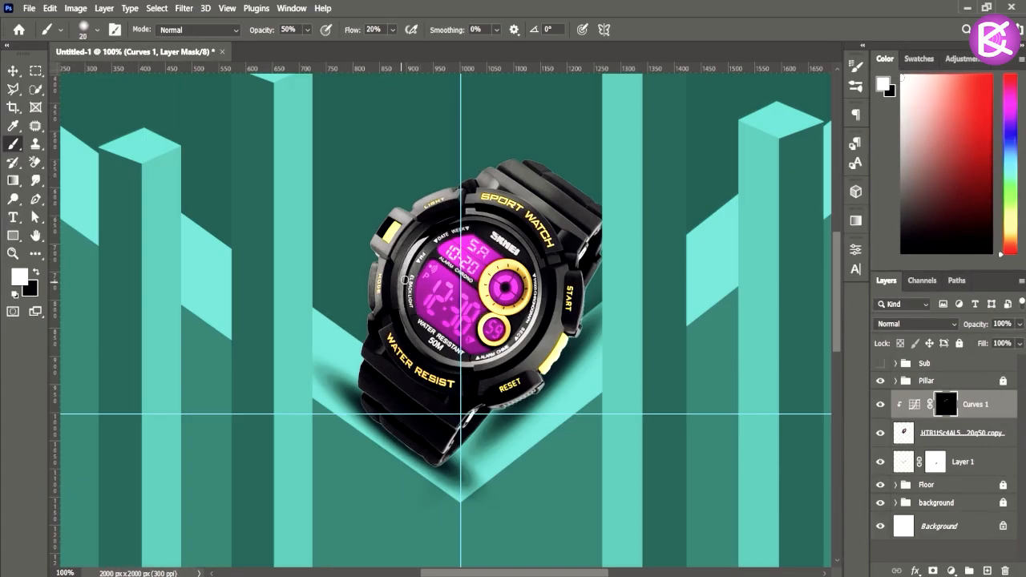
pyautogui.moveTo(408, 268); pyautogui.dragTo(401, 292)
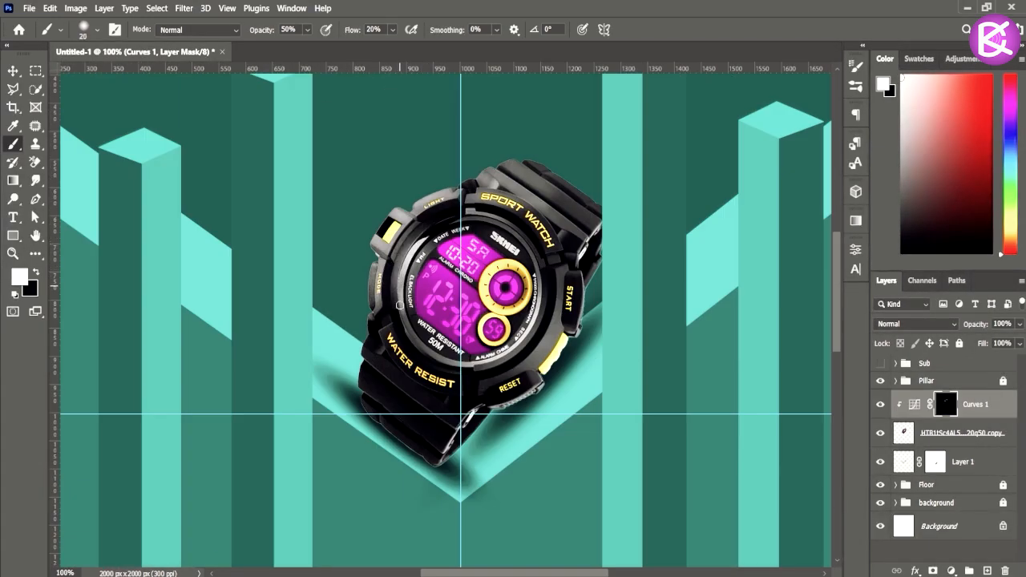
pyautogui.moveTo(414, 232); pyautogui.dragTo(397, 261)
# Step: Paint highlights on the Curves 1 mask along the right and lower-right rim of the watch dial
pyautogui.hotkey('ctrl', '-')
pyautogui.hotkey('ctrl', '-')
pyautogui.hotkey('ctrl', '-')
pyautogui.hotkey('ctrl', '+')
pyautogui.hotkey('ctrl', '+')
pyautogui.hotkey('ctrl', '+')
pyautogui.moveTo(520, 321); pyautogui.dragTo(481, 303)
pyautogui.hotkey('ctrl', '+')
pyautogui.press(']')
pyautogui.press(']')
pyautogui.press(']')
pyautogui.moveTo(589, 297)
pyautogui.mouseDown()
pyautogui.moveTo(566, 325)
pyautogui.moveTo(561, 366)
pyautogui.moveTo(506, 394)
pyautogui.mouseUp()
pyautogui.moveTo(588, 261)
pyautogui.mouseDown()
pyautogui.moveTo(596, 316)
pyautogui.moveTo(579, 318)
pyautogui.mouseUp()
pyautogui.press(']')
pyautogui.moveTo(553, 244)
pyautogui.mouseDown()
pyautogui.moveTo(517, 303)
pyautogui.moveTo(556, 259)
pyautogui.mouseUp()
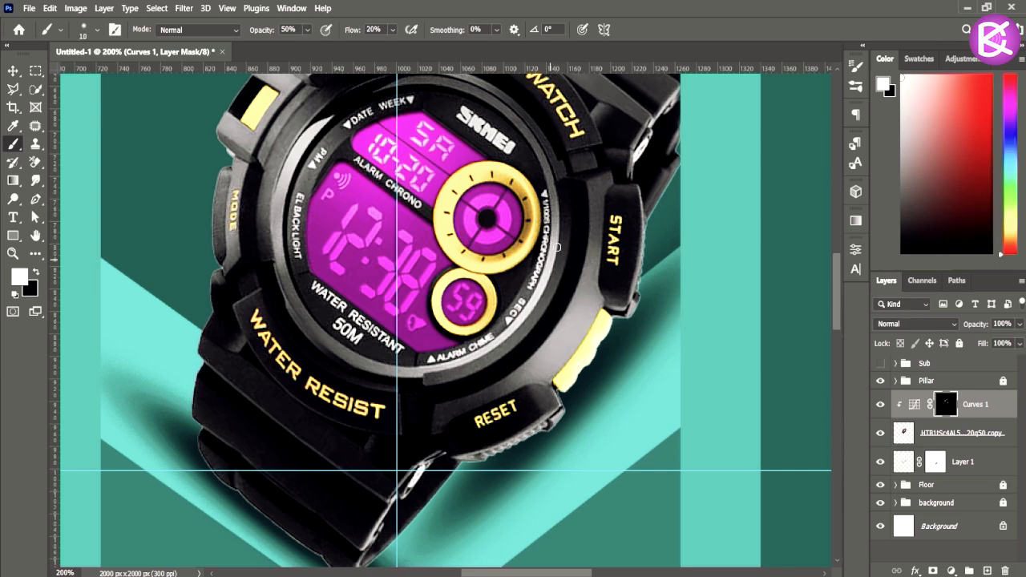
pyautogui.moveTo(510, 349); pyautogui.dragTo(539, 309)
pyautogui.moveTo(561, 208); pyautogui.dragTo(553, 220)
# Step: Add a new layer clipped above Curves 1 and paint black over the watch's lower strap edge
pyautogui.hotkey('ctrl', '-')
pyautogui.hotkey('ctrl', '-')
pyautogui.hotkey('ctrl', '-')
pyautogui.hotkey('ctrl', '-')
pyautogui.hotkey('ctrl', '+')
pyautogui.hotkey('ctrl', '+')
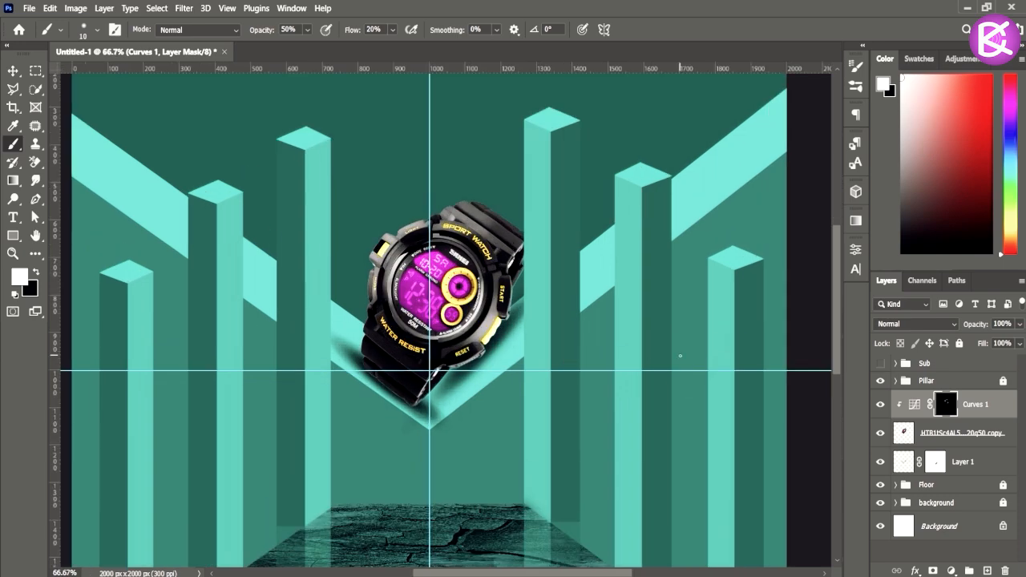
pyautogui.click(951, 437)
pyautogui.click(972, 413)
pyautogui.click(988, 570)
pyautogui.keyDown('alt'); pyautogui.click(978, 416); pyautogui.keyUp('alt')
pyautogui.hotkey('ctrl', '+')
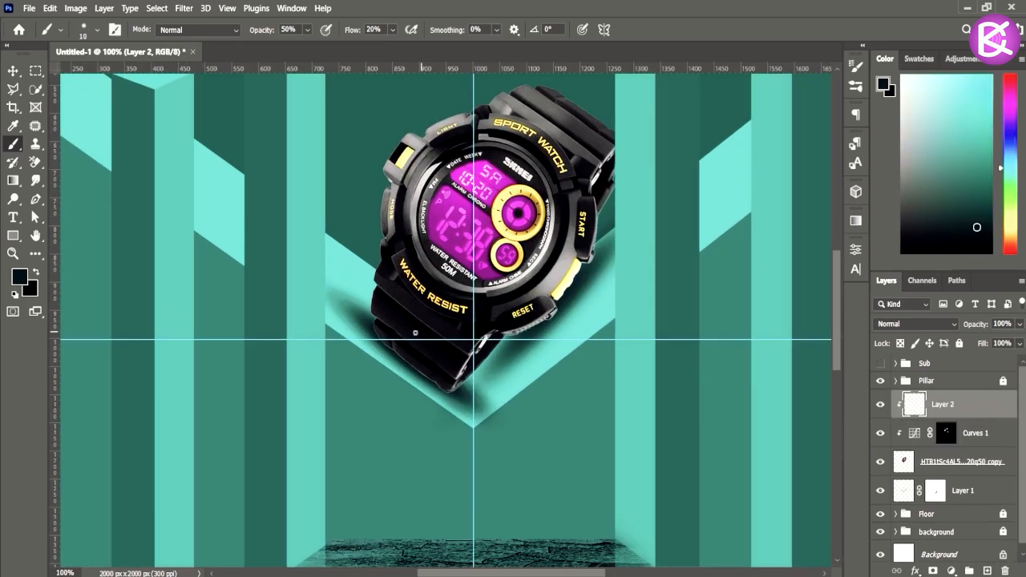
pyautogui.press('d')
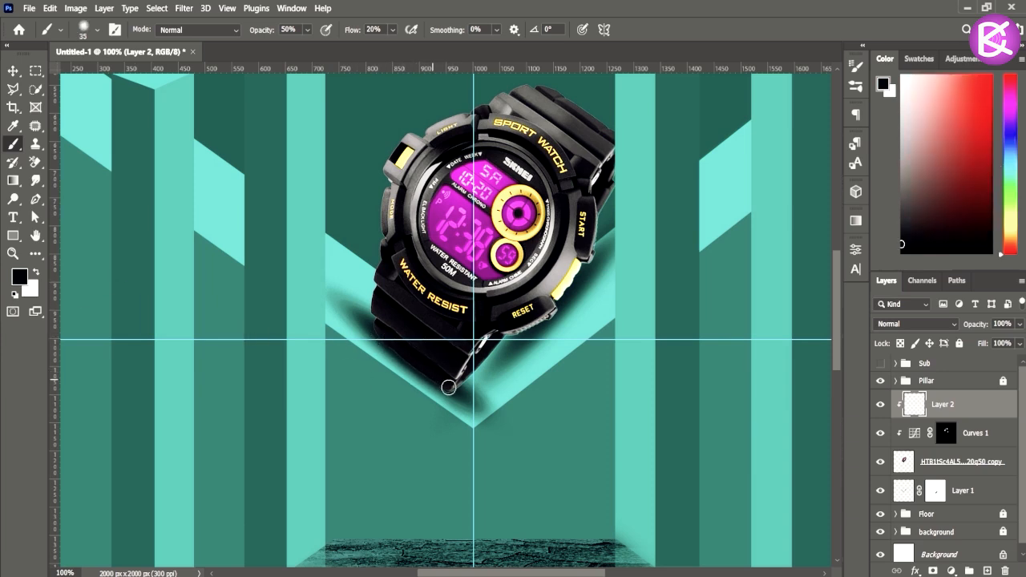
# Step: Examine the watch's shading and shadow at close and full-poster zoom levels
pyautogui.hotkey('ctrl', '-')
pyautogui.hotkey('ctrl', '-')
pyautogui.hotkey('ctrl', '-')
pyautogui.hotkey('ctrl', '-')
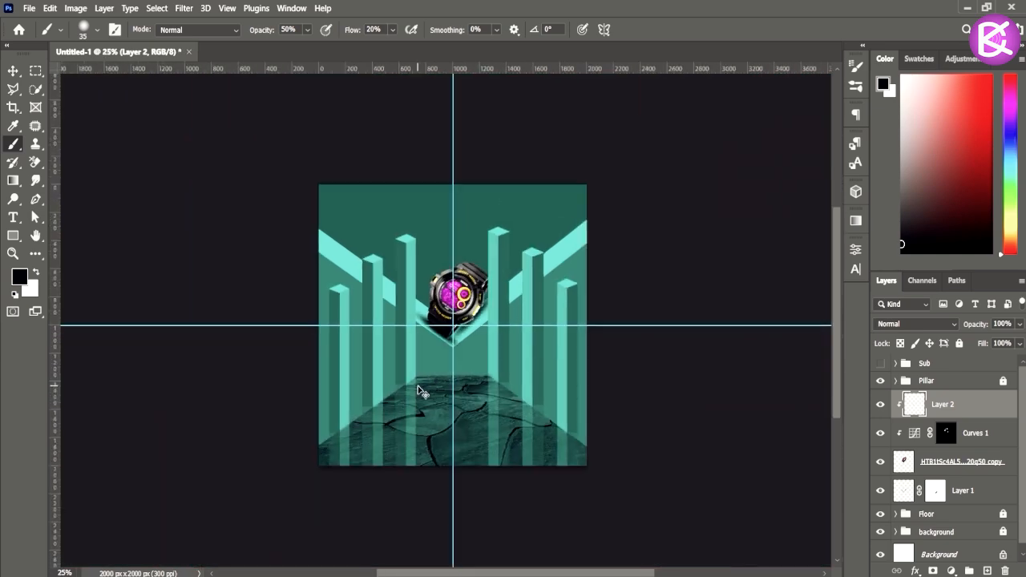
pyautogui.hotkey('ctrl', '+')
pyautogui.hotkey('ctrl', '+')
pyautogui.hotkey('ctrl', '+')
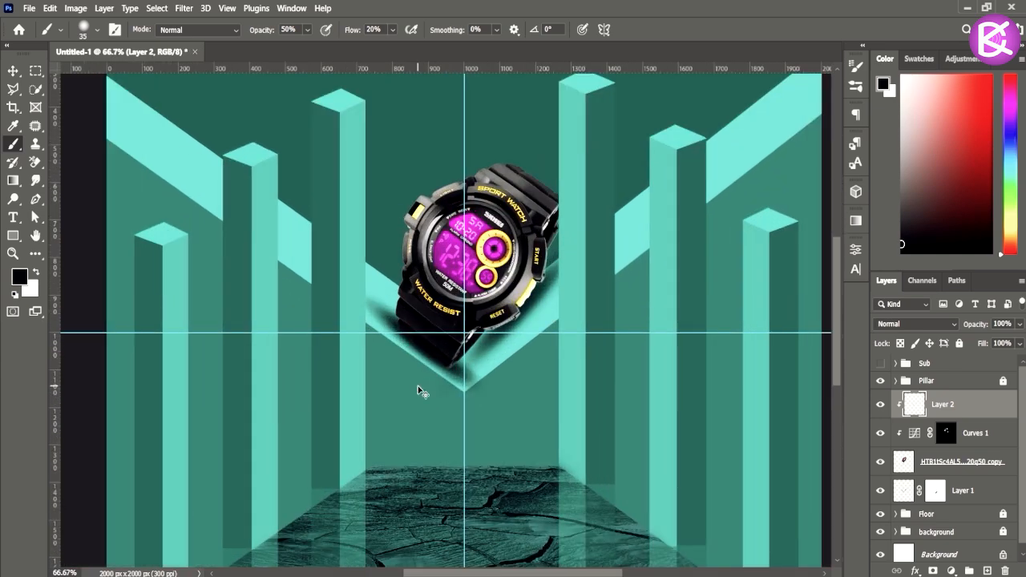
pyautogui.hotkey('ctrl', '+')
pyautogui.hotkey('ctrl', '+')
pyautogui.hotkey('ctrl', '-')
pyautogui.hotkey('ctrl', '-')
pyautogui.hotkey('ctrl', '-')
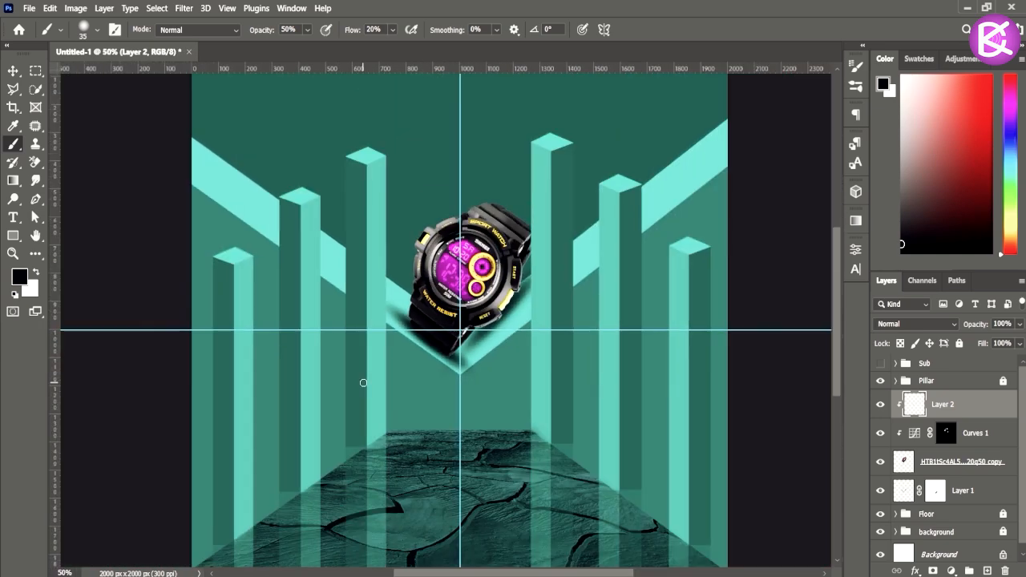
pyautogui.hotkey('ctrl', '+')
pyautogui.hotkey('ctrl', '+')
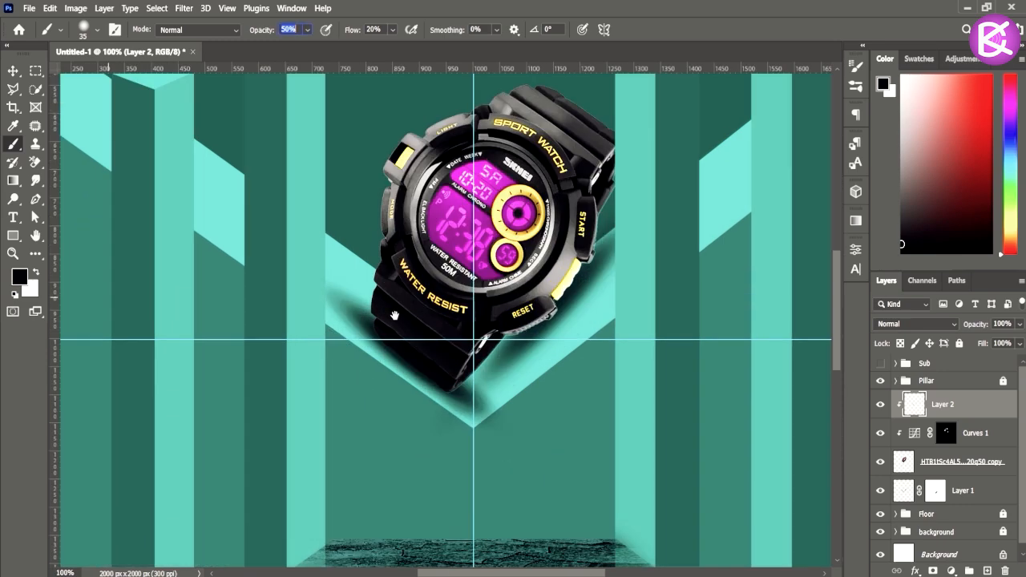
pyautogui.hotkey('ctrl', '-')
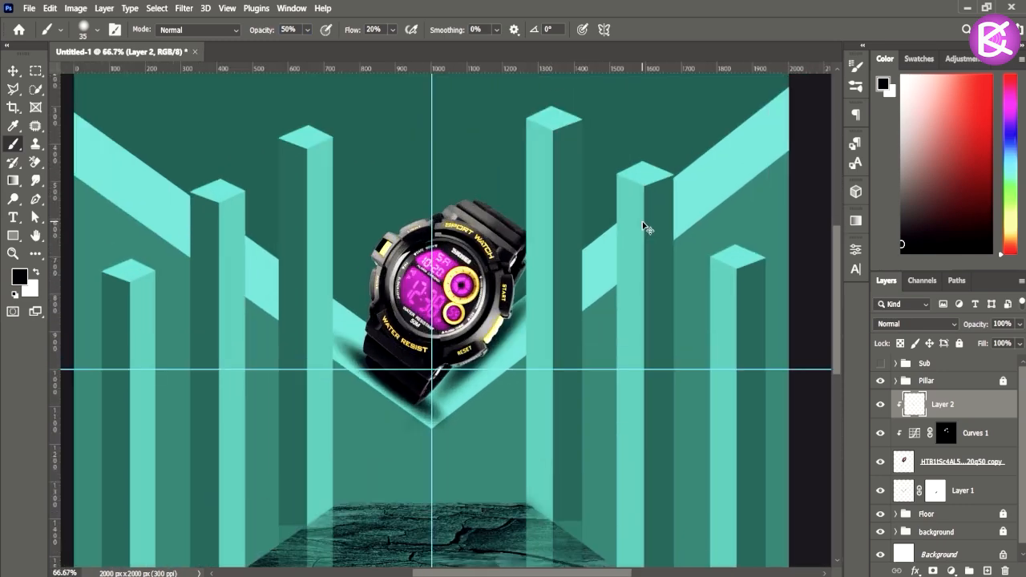
pyautogui.hotkey('ctrl', '-')
pyautogui.hotkey('ctrl', '-')
# Step: Group the watch copy with its shading, Curves and shadow layers, and name the group Upper clock
pyautogui.press('v')
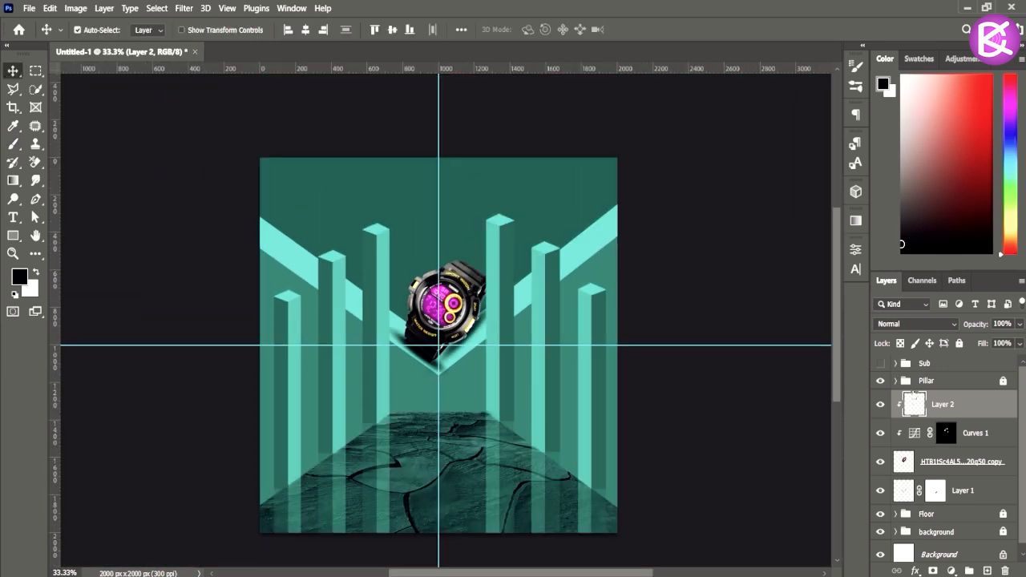
pyautogui.keyDown('shift'); pyautogui.click(983, 491); pyautogui.keyUp('shift')
pyautogui.hotkey('ctrl', 'g')
pyautogui.doubleClick(930, 399)
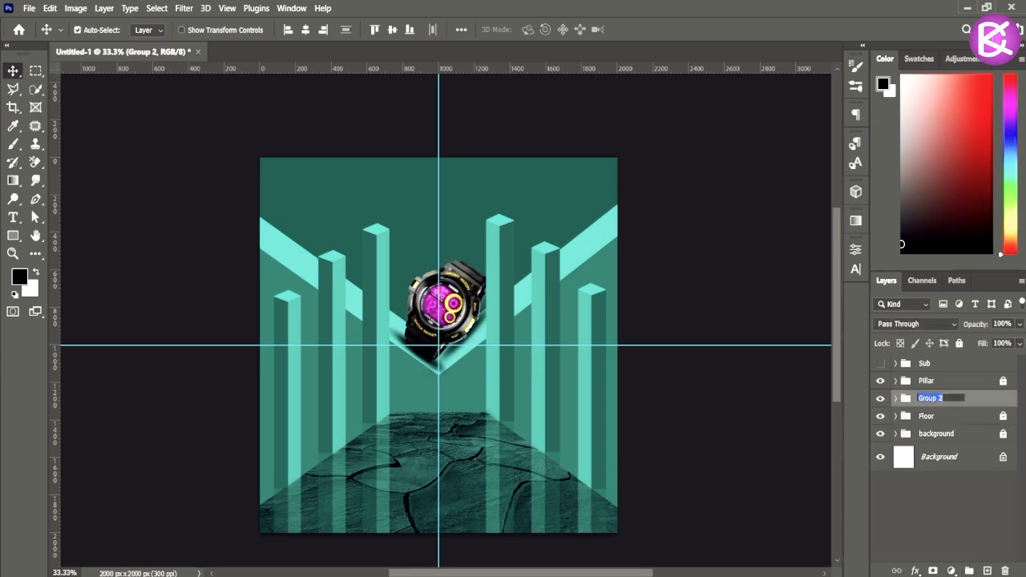
pyautogui.write('Upper clock')
pyautogui.click(929, 494)
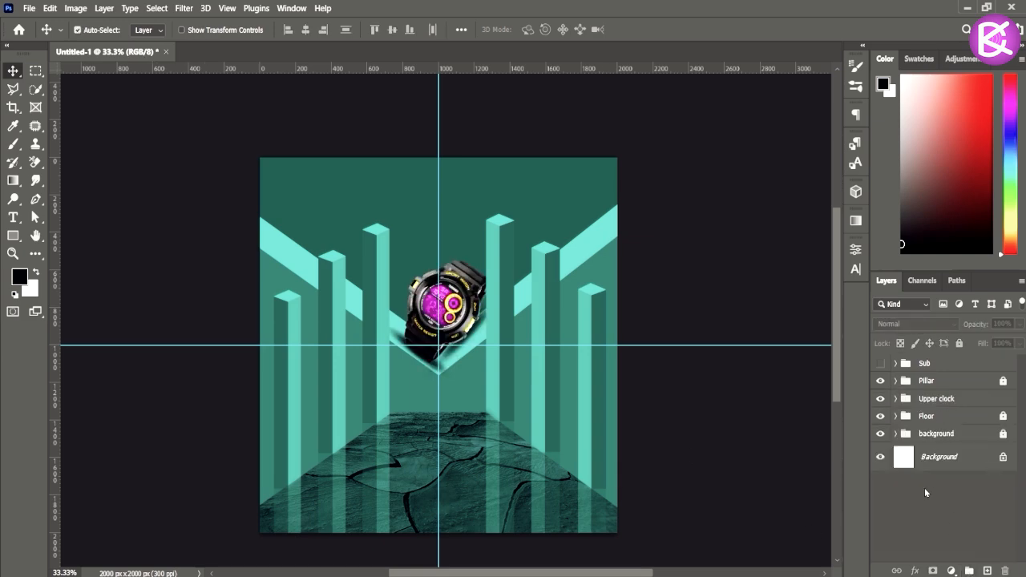
# Step: Show the Sub group and transform its watch to 42.72% scale and about -91.56° rotation, centred on the cracked floor
pyautogui.hotkey('ctrl', '+')
pyautogui.moveTo(460, 444); pyautogui.dragTo(459, 319)
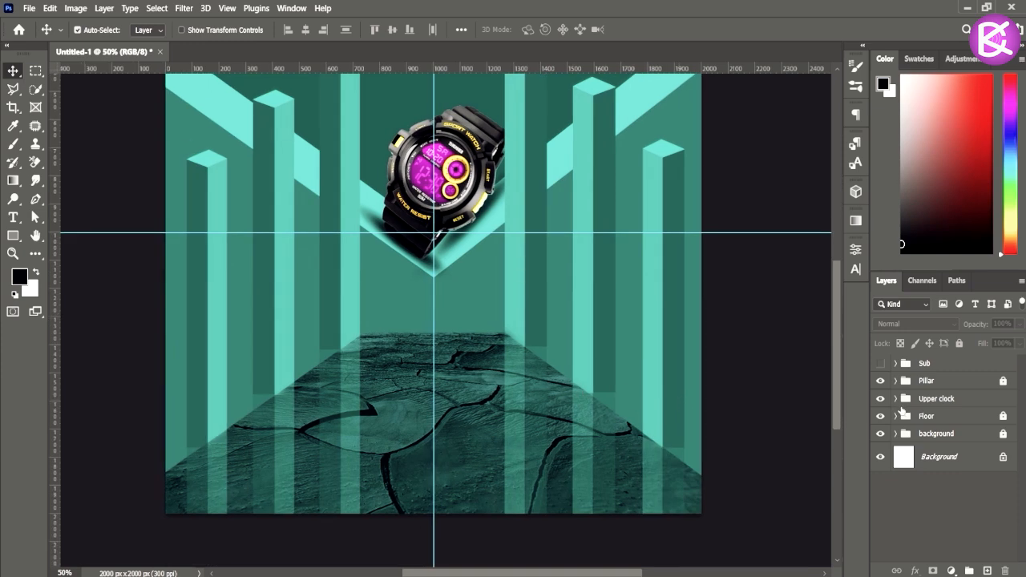
pyautogui.click(896, 364)
pyautogui.click(948, 389)
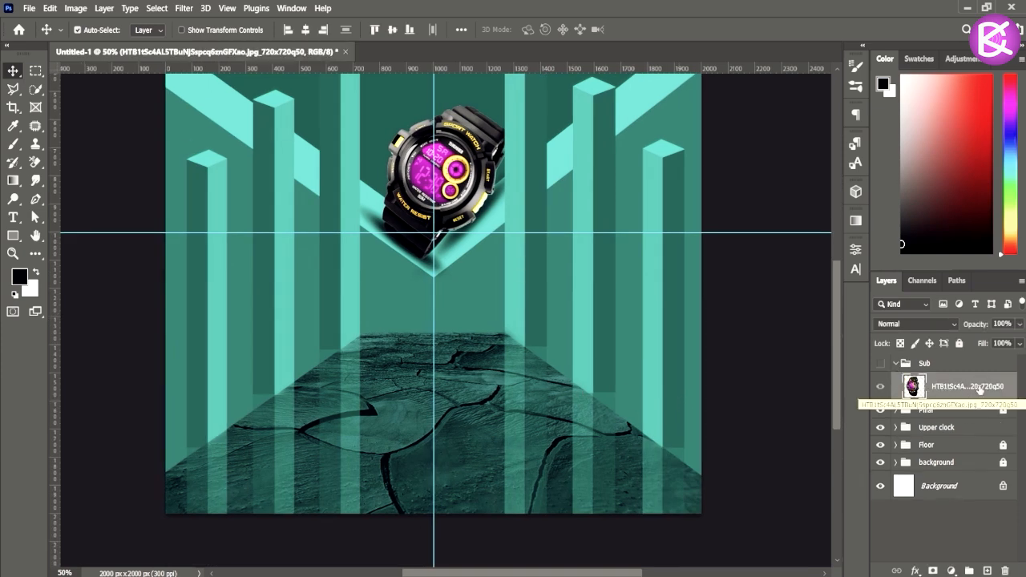
pyautogui.click(880, 364)
pyautogui.hotkey('ctrl', '-')
pyautogui.hotkey('ctrl', 't')
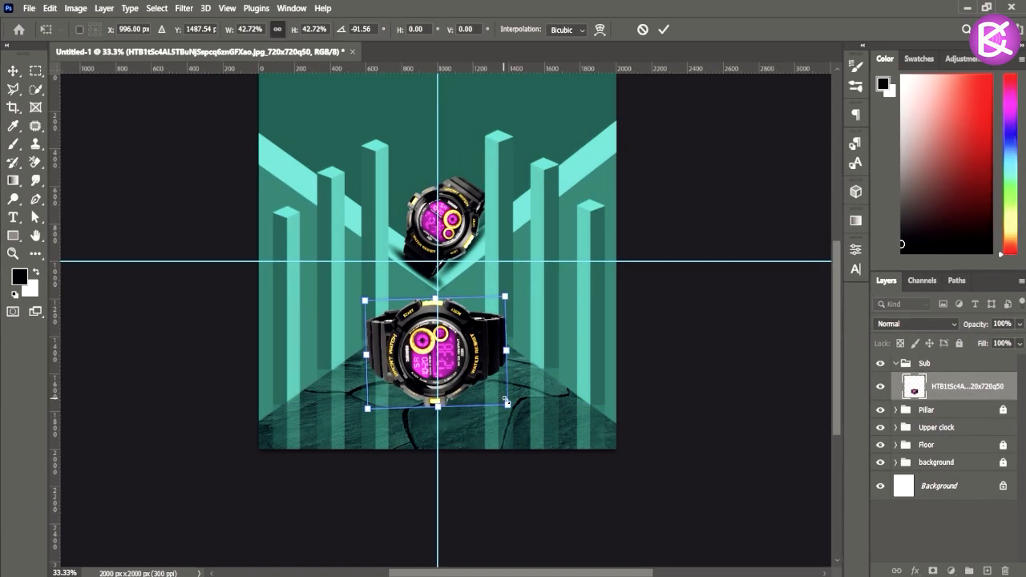
pyautogui.moveTo(458, 327); pyautogui.dragTo(470, 332)
pyautogui.click(664, 29)
pyautogui.hotkey('ctrl', '+')
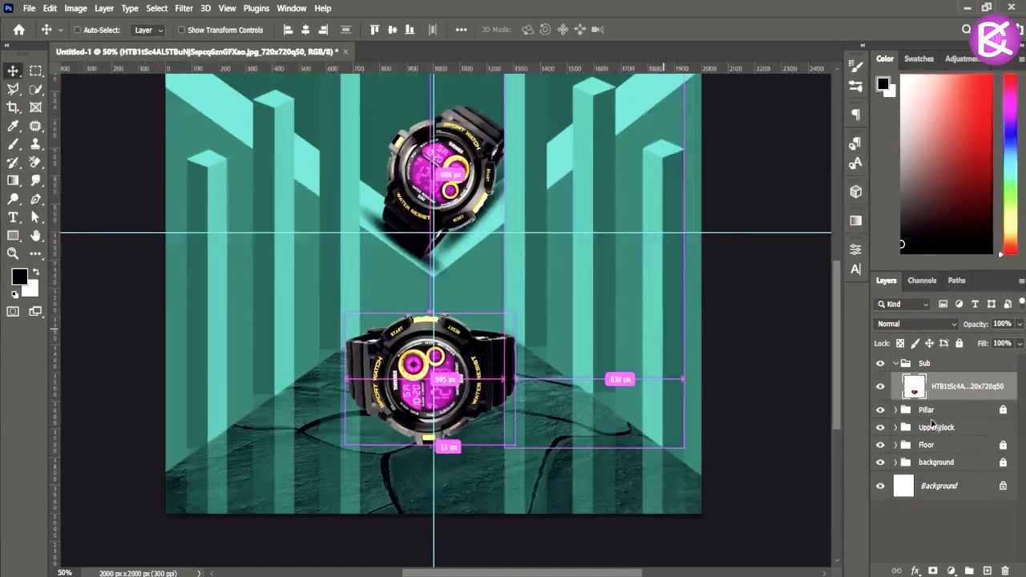
# Step: Add a Hue/Saturation adjustment clipped to the lower watch, with Colorize on and hue set to 164
pyautogui.click(951, 571)
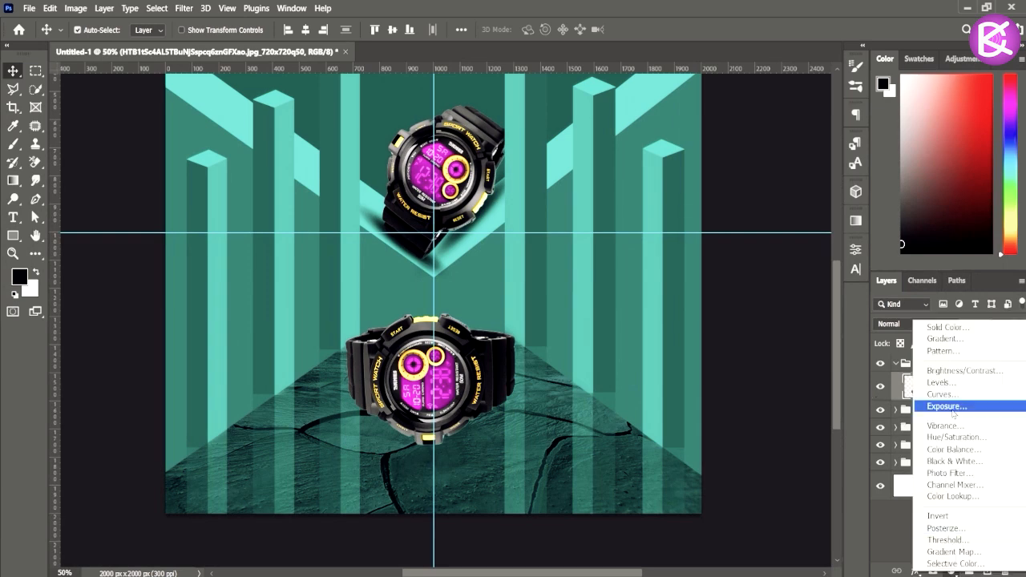
pyautogui.click(936, 437)
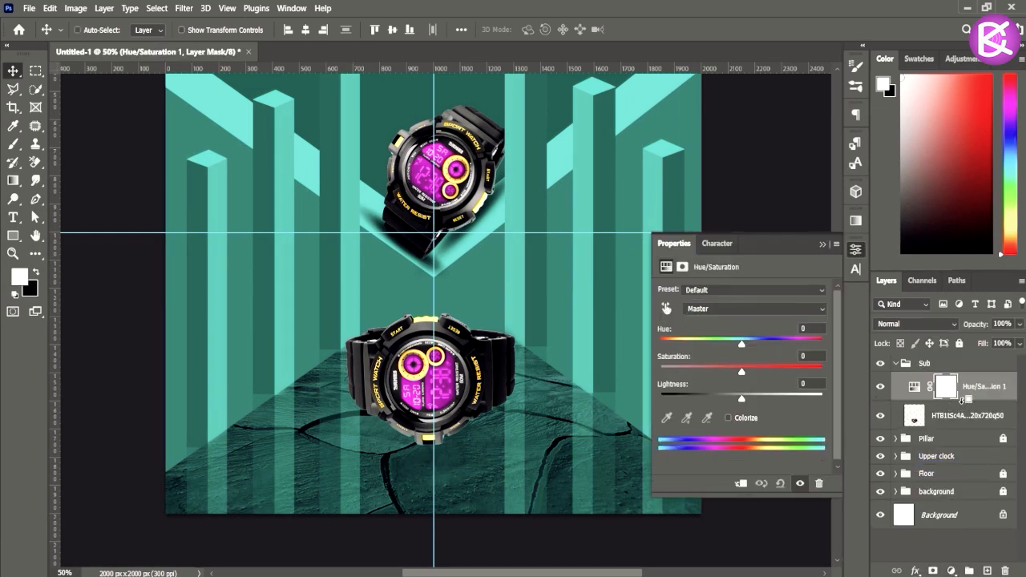
pyautogui.hotkey('ctrl', 'alt', 'g')
pyautogui.click(728, 417)
pyautogui.moveTo(663, 344); pyautogui.dragTo(722, 344)
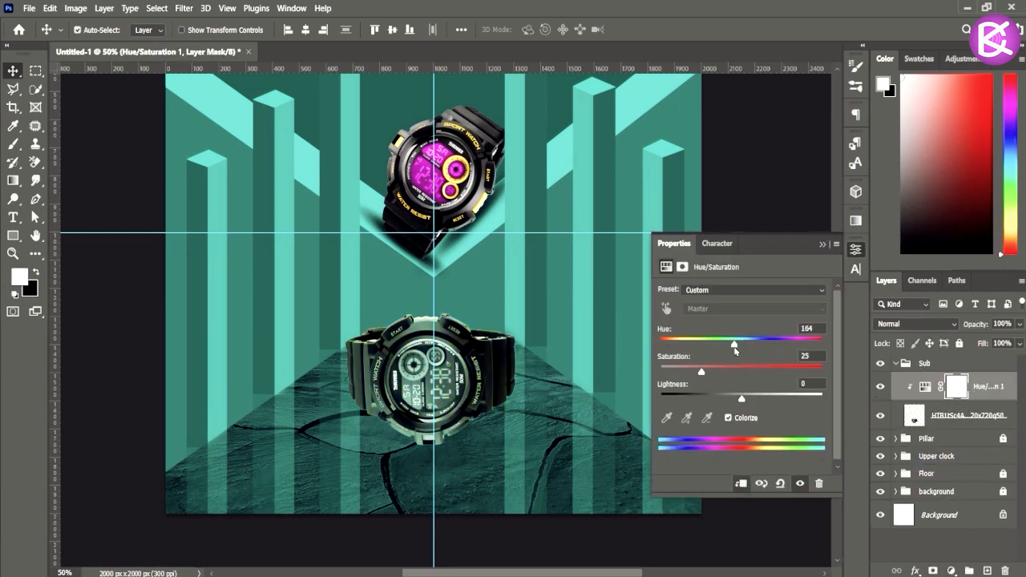
pyautogui.click(823, 245)
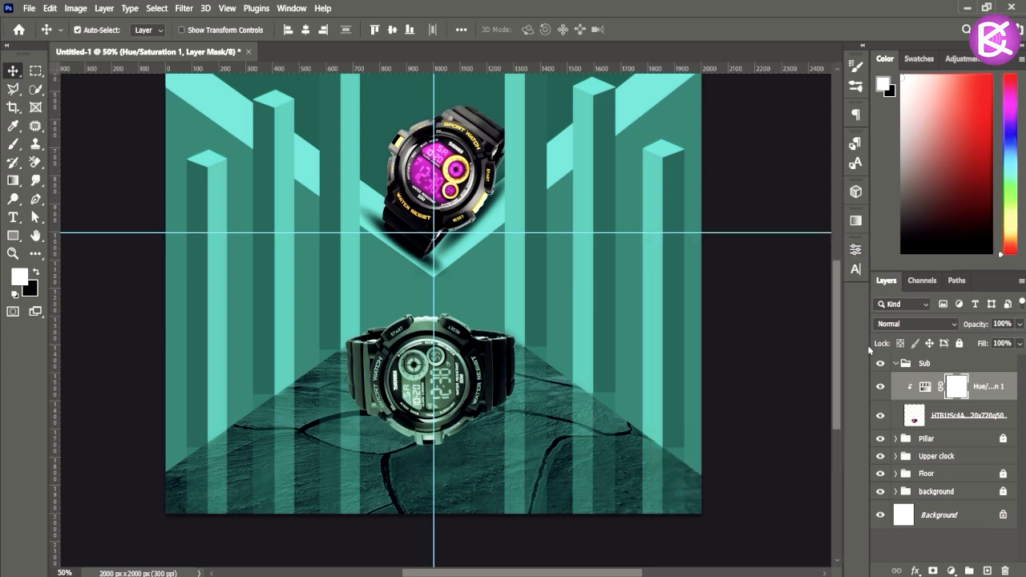
# Step: Add a clipped Brightness/Contrast adjustment with brightness 88 and invert its mask to black
pyautogui.click(953, 571)
pyautogui.click(940, 367)
pyautogui.click(741, 485)
pyautogui.moveTo(742, 330); pyautogui.dragTo(789, 330)
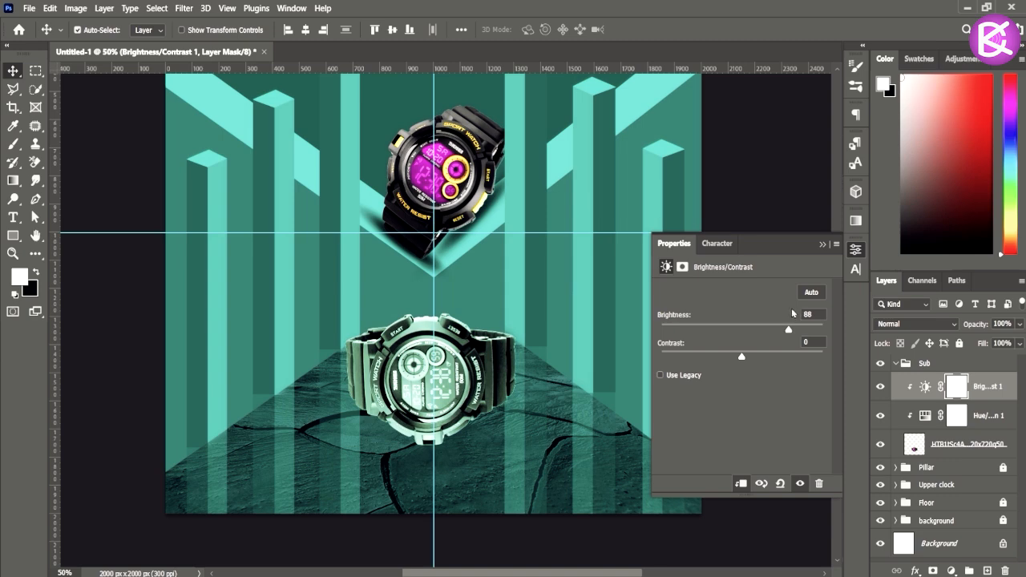
pyautogui.click(823, 245)
pyautogui.hotkey('ctrl', 'i')
# Step: Combine the lower watch and its Hue/Saturation adjustment into a smart object, and rasterize it
pyautogui.click(986, 416)
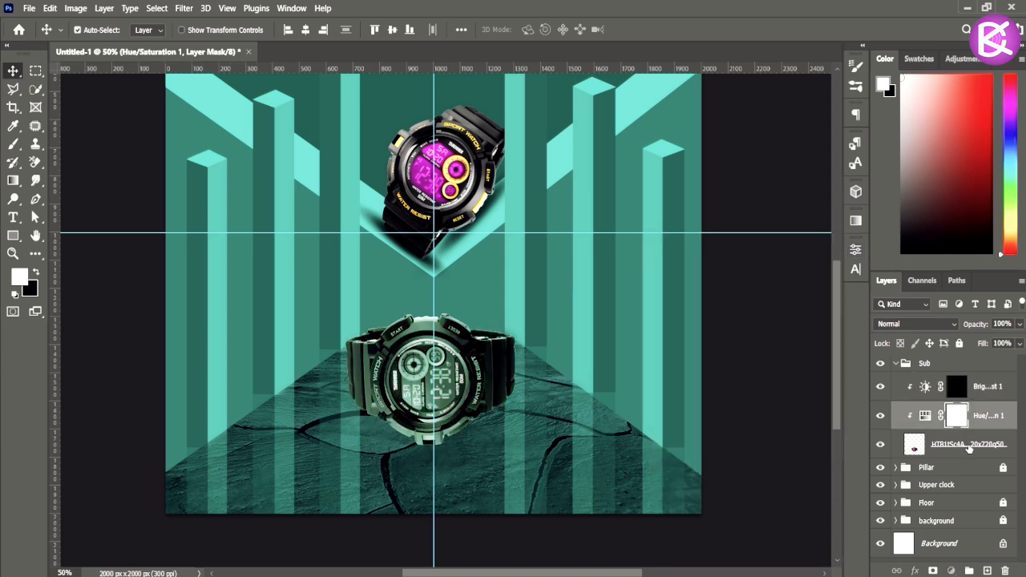
pyautogui.click(976, 419)
pyautogui.rightClick(982, 420)
pyautogui.click(847, 200)
pyautogui.rightClick(951, 417)
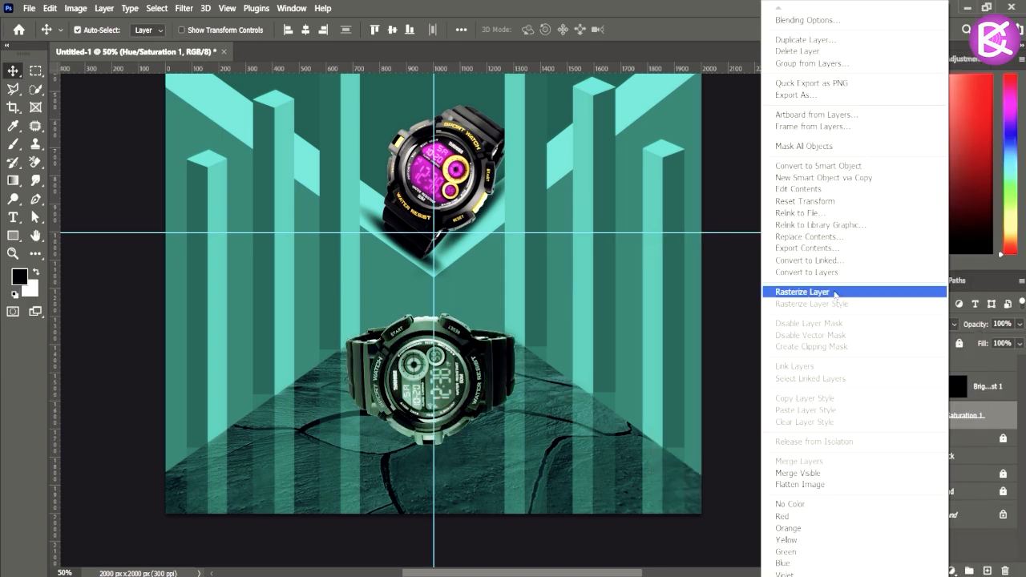
pyautogui.click(837, 292)
# Step: Duplicate the rasterized watch and place the original upside down directly beneath the copy as a reflection
pyautogui.moveTo(970, 425); pyautogui.dragTo(988, 571)
pyautogui.click(953, 449)
pyautogui.moveTo(497, 407); pyautogui.dragTo(513, 486)
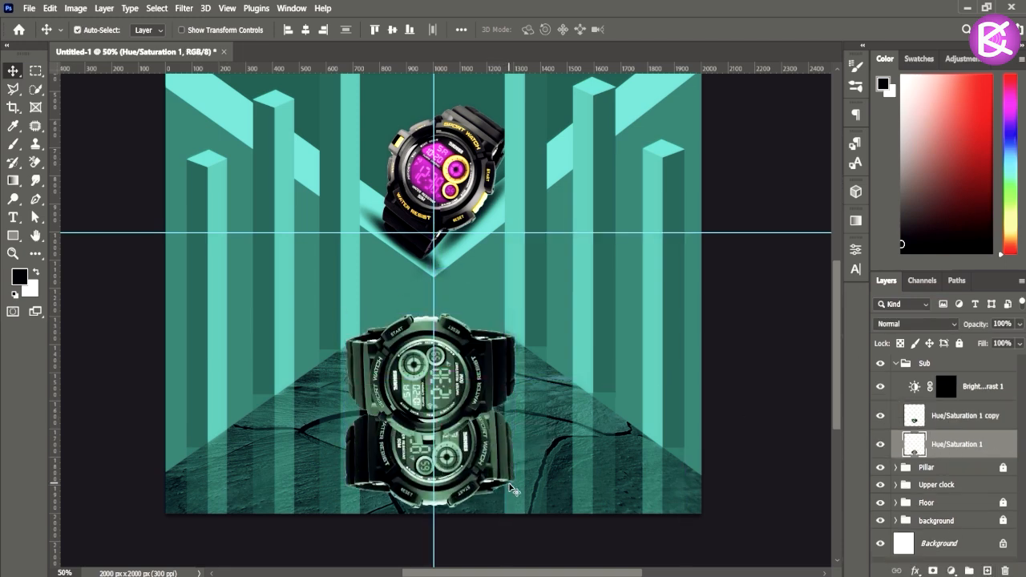
pyautogui.hotkey('ctrl', 't')
pyautogui.moveTo(532, 522)
pyautogui.mouseDown()
pyautogui.moveTo(357, 384)
pyautogui.moveTo(523, 521)
pyautogui.mouseUp()
pyautogui.moveTo(430, 449); pyautogui.dragTo(433, 463)
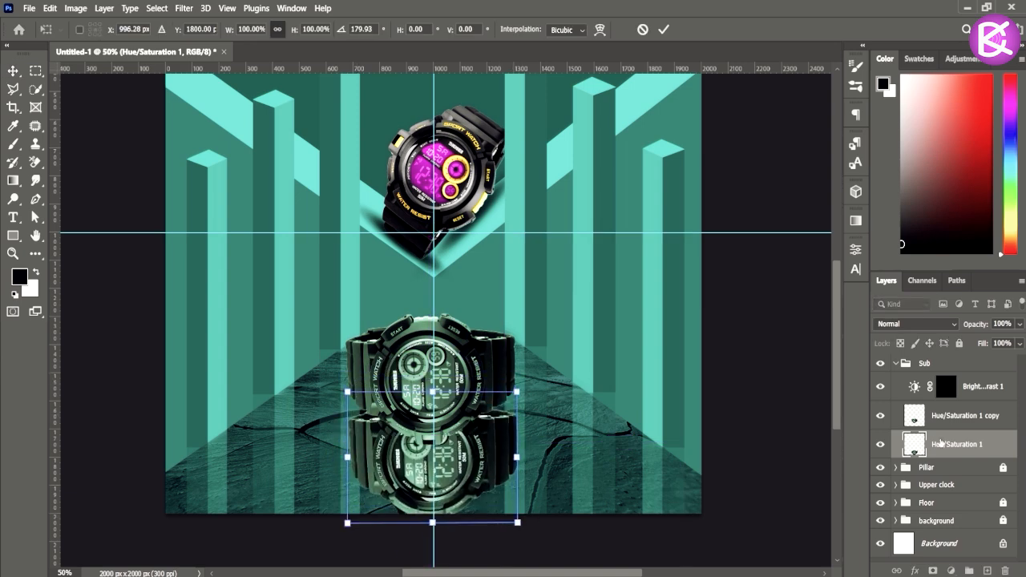
pyautogui.press('Return')
# Step: Add an inverted layer mask to the reflection and draw a vertical gradient on it to fade the reflection into the floor
pyautogui.click(933, 571)
pyautogui.hotkey('ctrl', 'i')
pyautogui.click(10, 182)
pyautogui.moveTo(440, 523); pyautogui.dragTo(440, 395)
pyautogui.hotkey('ctrl', 'z')
pyautogui.moveTo(444, 559); pyautogui.dragTo(436, 385)
pyautogui.moveTo(453, 428); pyautogui.dragTo(452, 305)
pyautogui.hotkey('ctrl', 'z')
pyautogui.moveTo(433, 465); pyautogui.dragTo(432, 255)
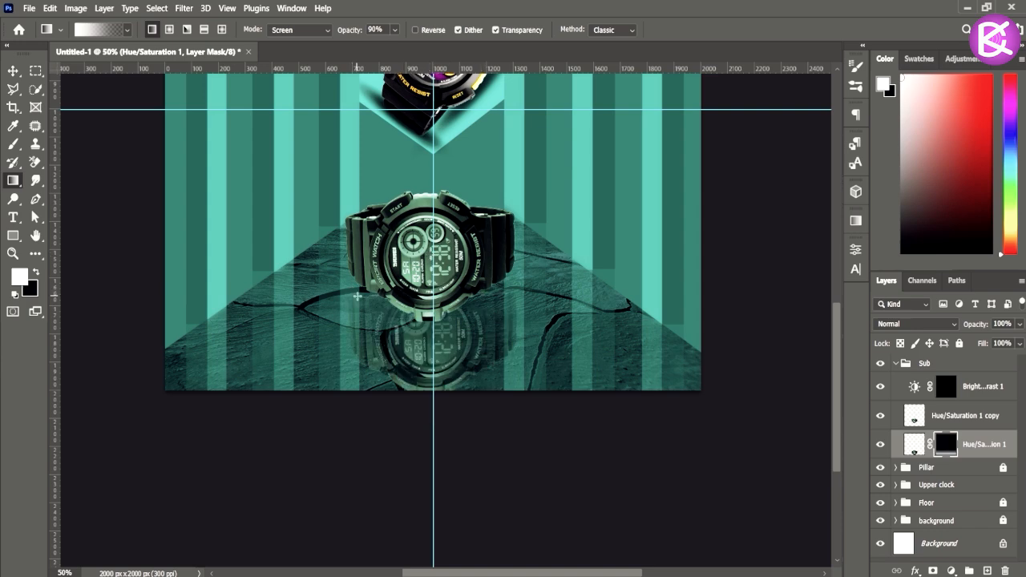
# Step: Clip Brightness/Contrast 1 to the upright lower watch and set the reflection layer's opacity to 63%
pyautogui.click(959, 417)
pyautogui.click(991, 390)
pyautogui.keyDown('alt'); pyautogui.click(968, 403); pyautogui.keyUp('alt')
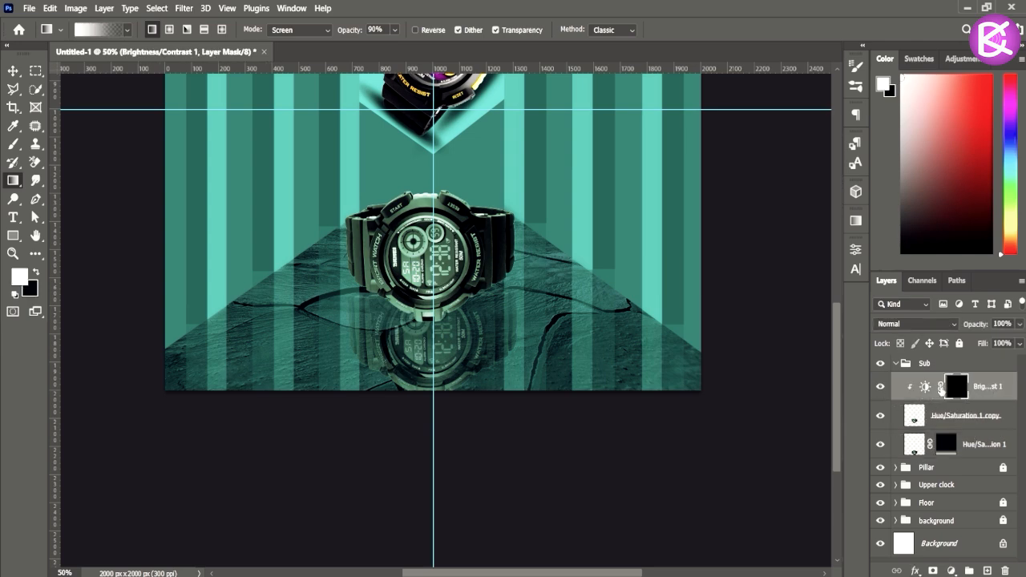
pyautogui.click(915, 444)
pyautogui.click(1019, 324)
pyautogui.moveTo(1017, 343); pyautogui.dragTo(1000, 343)
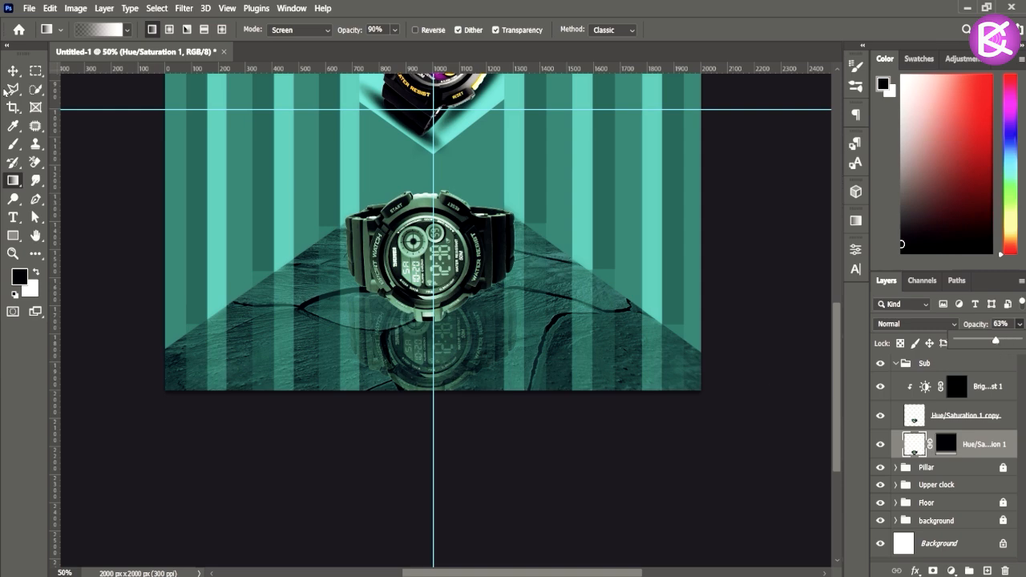
pyautogui.press('v')
pyautogui.click(698, 443)
# Step: Add a new layer above the reflection and paint a soft black shadow beneath the lower watch with a flattened Soft Round brush
pyautogui.click(894, 447)
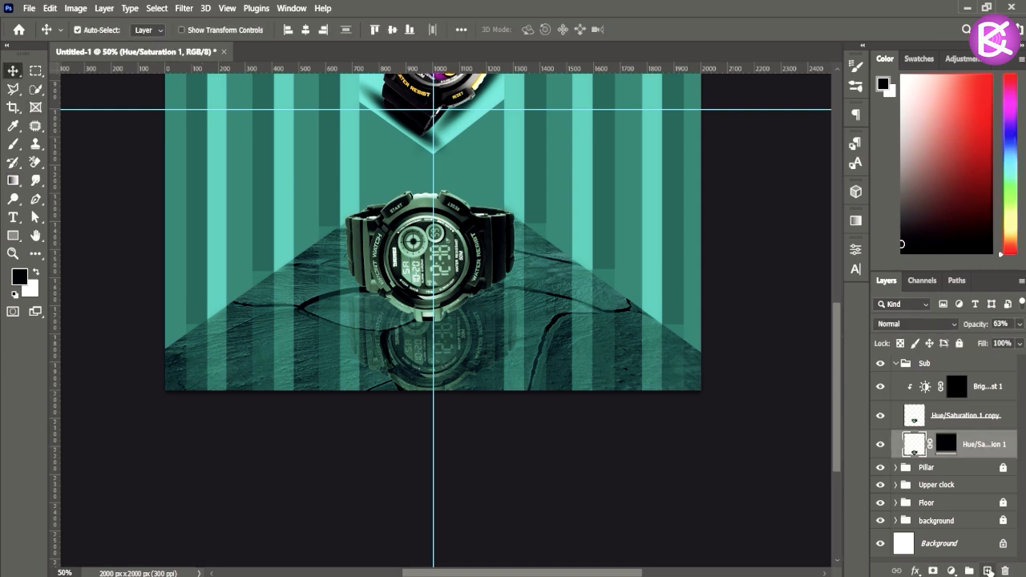
pyautogui.hotkey('ctrl', 'shift', 'alt', 'n')
pyautogui.click(12, 145)
pyautogui.rightClick(414, 180)
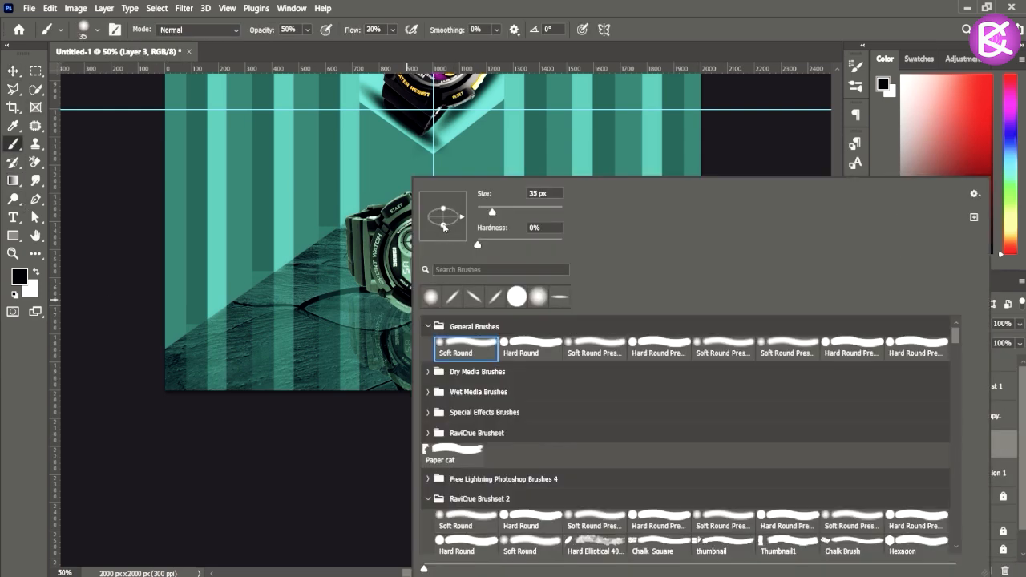
pyautogui.click(662, 16)
pyautogui.press(']')
pyautogui.press(']')
pyautogui.press(']')
pyautogui.press(']')
pyautogui.press(']')
pyautogui.press(']')
pyautogui.press(']')
pyautogui.press(']')
pyautogui.press(']')
pyautogui.press(']')
pyautogui.press(']')
pyautogui.press(']')
pyautogui.press(']')
pyautogui.press(']')
pyautogui.press(']')
pyautogui.press(']')
pyautogui.moveTo(434, 313)
pyautogui.mouseDown()
pyautogui.moveTo(397, 305)
pyautogui.moveTo(487, 308)
pyautogui.moveTo(379, 298)
pyautogui.moveTo(466, 292)
pyautogui.moveTo(377, 289)
pyautogui.moveTo(467, 295)
pyautogui.moveTo(401, 307)
pyautogui.mouseUp()
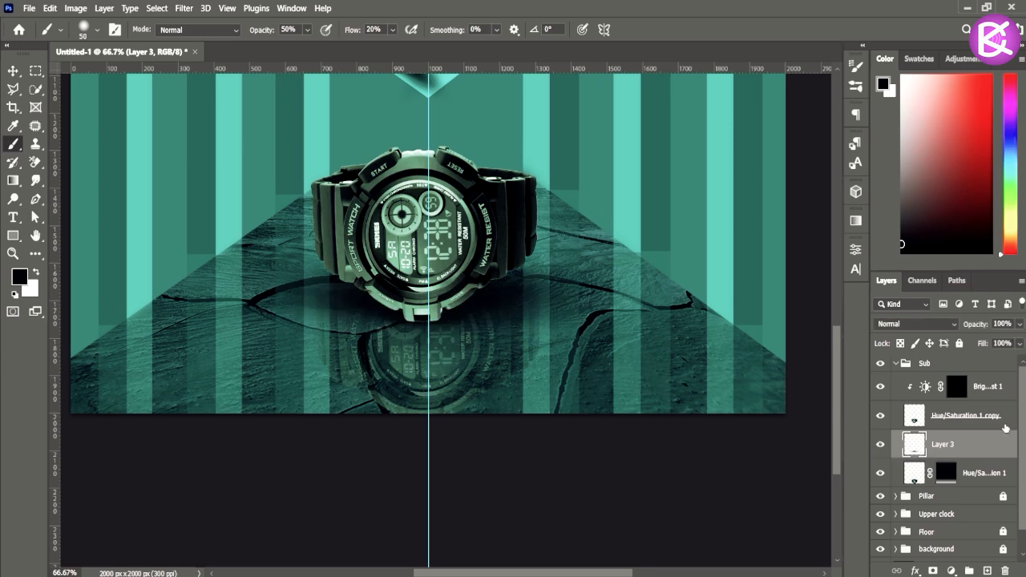
# Step: Add a new layer clipped to the lower watch beneath Brightness/Contrast 1, and give it a layer mask
pyautogui.click(990, 386)
pyautogui.click(987, 571)
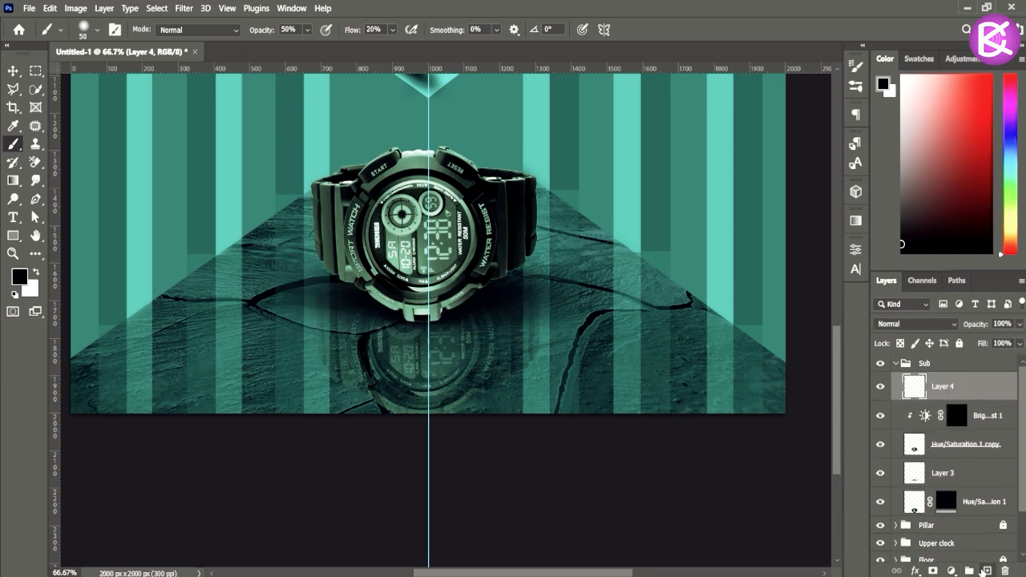
pyautogui.moveTo(979, 442); pyautogui.dragTo(971, 427)
pyautogui.hotkey('ctrl', '+')
pyautogui.hotkey('ctrl', '+')
pyautogui.hotkey('ctrl', '+')
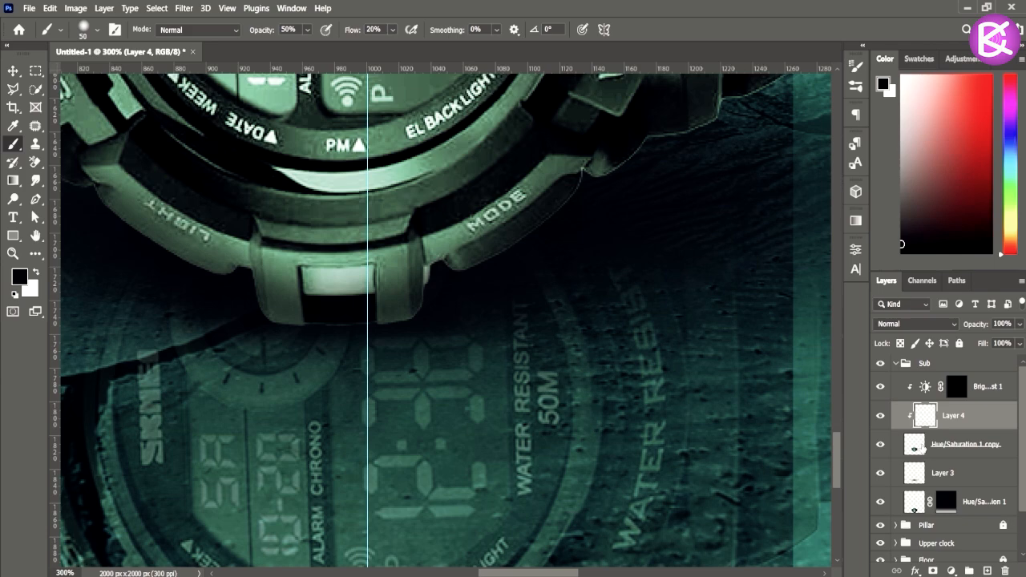
pyautogui.click(934, 571)
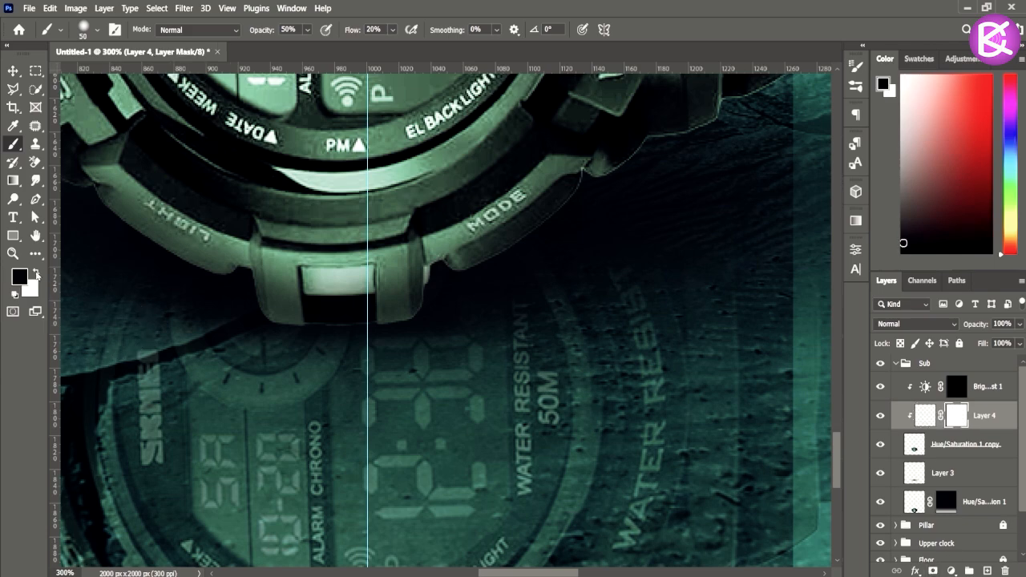
# Step: Paint white on the Brightness/Contrast 1 mask to lighten the lower watch's case and strap
pyautogui.hotkey('ctrl', '-')
pyautogui.hotkey('ctrl', '-')
pyautogui.hotkey('ctrl', '-')
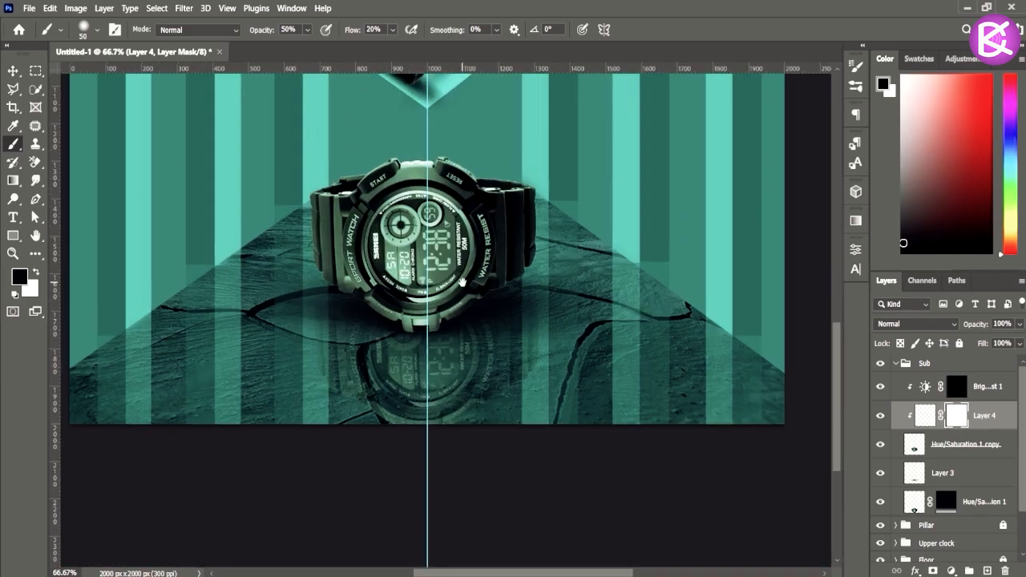
pyautogui.click(956, 388)
pyautogui.click(37, 272)
pyautogui.hotkey('ctrl', '+')
pyautogui.hotkey('ctrl', '+')
pyautogui.moveTo(391, 96); pyautogui.dragTo(463, 440)
pyautogui.press('[')
pyautogui.hotkey('ctrl', '-')
pyautogui.hotkey('ctrl', '-')
pyautogui.press('[')
pyautogui.moveTo(442, 278)
pyautogui.mouseDown()
pyautogui.moveTo(510, 302)
pyautogui.moveTo(523, 292)
pyautogui.moveTo(550, 300)
pyautogui.moveTo(536, 304)
pyautogui.mouseUp()
pyautogui.moveTo(384, 298)
pyautogui.mouseDown()
pyautogui.moveTo(332, 305)
pyautogui.moveTo(402, 287)
pyautogui.mouseUp()
pyautogui.press('[')
pyautogui.moveTo(365, 316)
pyautogui.mouseDown()
pyautogui.moveTo(371, 380)
pyautogui.moveTo(361, 319)
pyautogui.moveTo(362, 374)
pyautogui.moveTo(350, 333)
pyautogui.moveTo(334, 383)
pyautogui.mouseUp()
pyautogui.press(']')
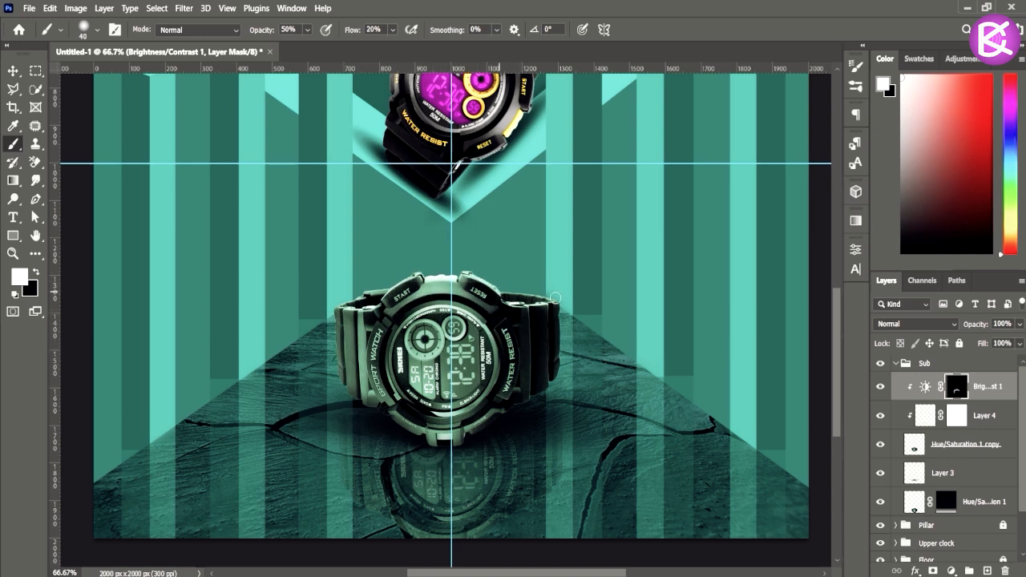
# Step: Add a new layer clipped above Brightness/Contrast 1 and make it active for painting with a 25 px brush
pyautogui.click(987, 571)
pyautogui.keyDown('alt'); pyautogui.click(998, 400); pyautogui.keyUp('alt')
pyautogui.click(955, 417)
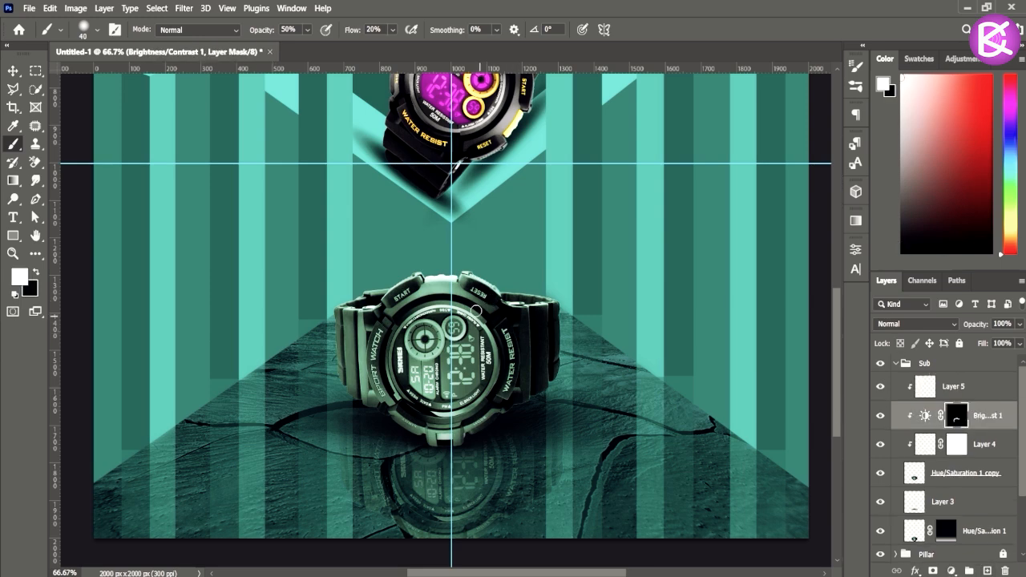
pyautogui.hotkey('ctrl', '+')
pyautogui.keyDown('alt'); pyautogui.click(437, 269); pyautogui.keyUp('alt')
pyautogui.keyDown('alt'); pyautogui.click(437, 253); pyautogui.keyUp('alt')
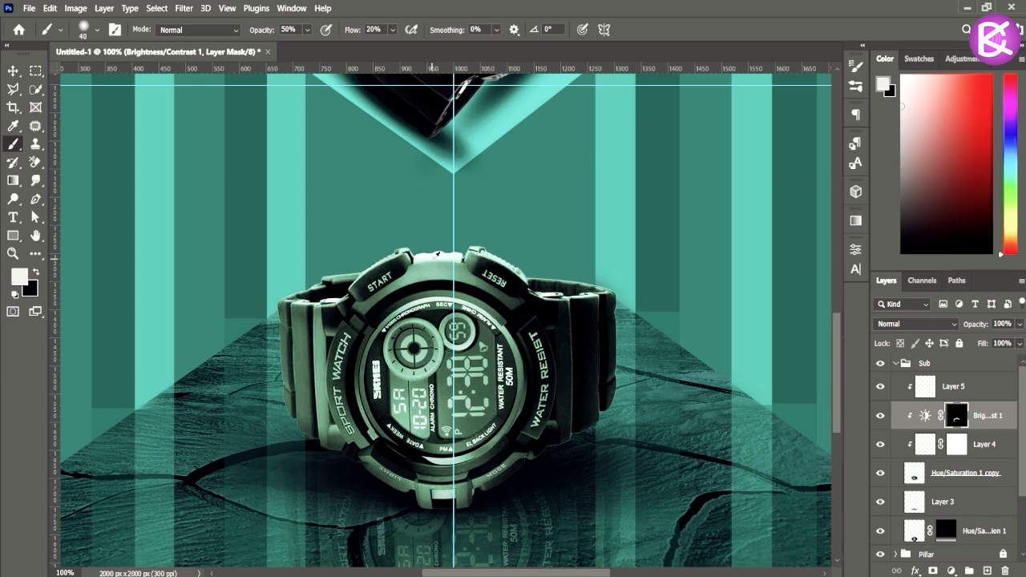
pyautogui.press('x')
pyautogui.click(923, 388)
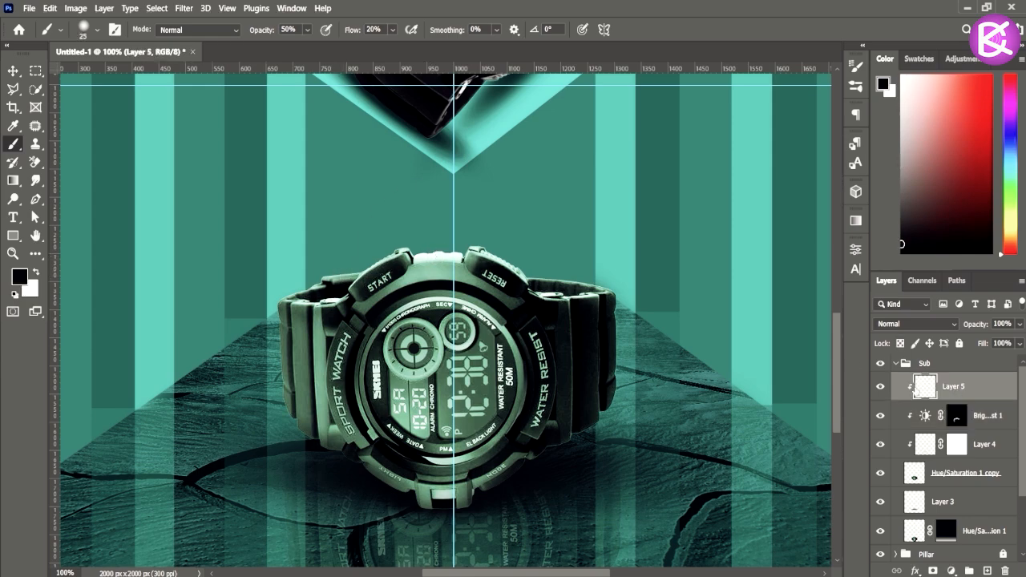
# Step: Sample the watch's pale highlight colour and paint thin highlights along the upper strap edges on Layer 5 with a 10 px brush
pyautogui.keyDown('alt'); pyautogui.click(439, 268); pyautogui.keyUp('alt')
pyautogui.hotkey('ctrl', '+')
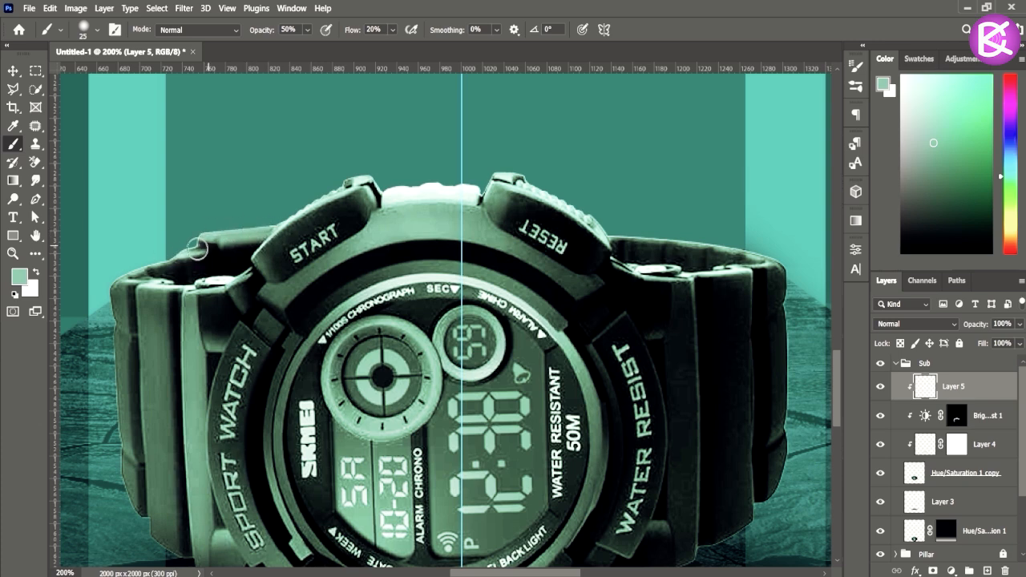
pyautogui.press('[')
pyautogui.keyDown('alt'); pyautogui.click(415, 192); pyautogui.keyUp('alt')
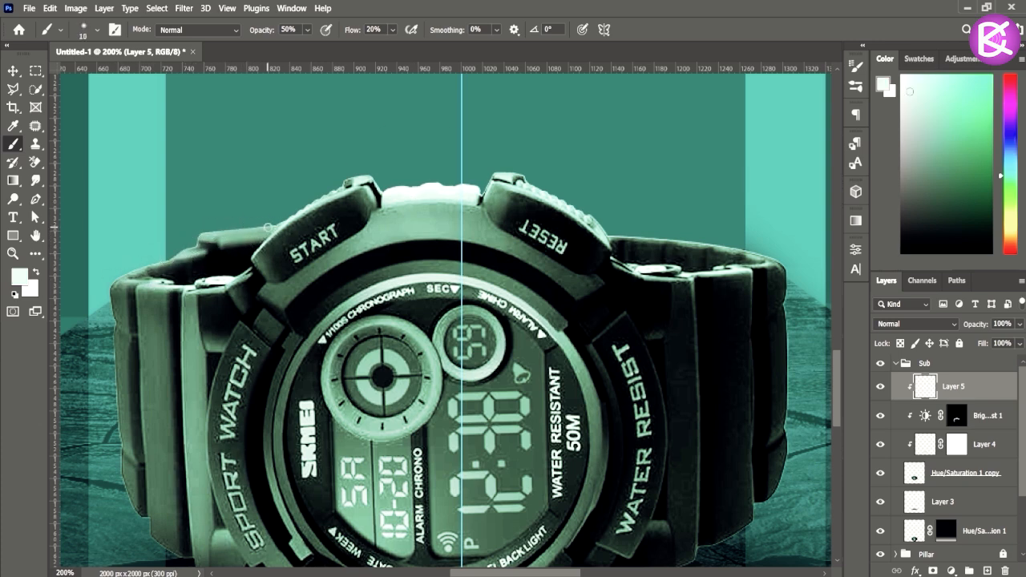
pyautogui.moveTo(157, 266)
pyautogui.mouseDown()
pyautogui.moveTo(123, 276)
pyautogui.moveTo(161, 288)
pyautogui.moveTo(149, 286)
pyautogui.moveTo(241, 277)
pyautogui.mouseUp()
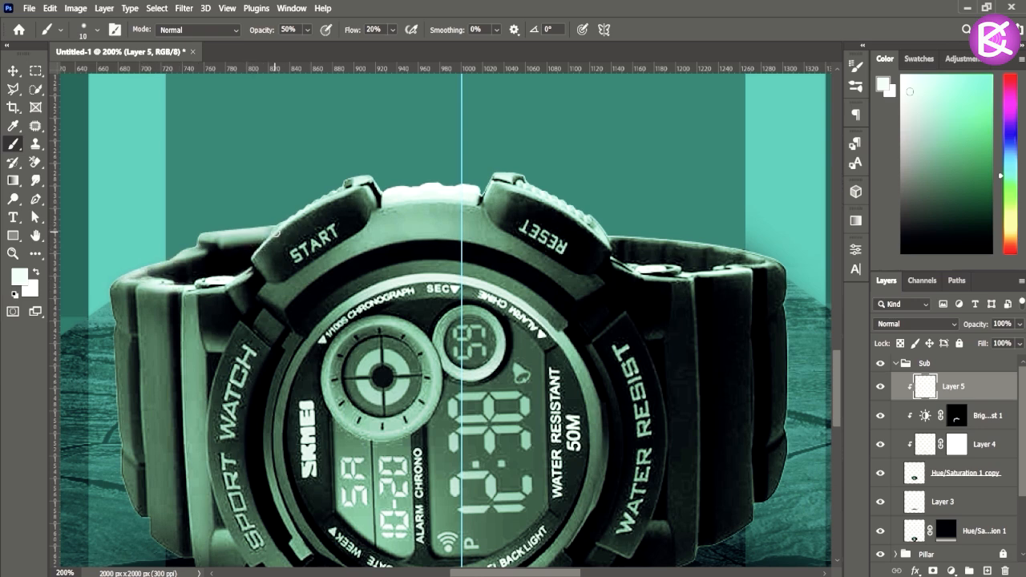
pyautogui.moveTo(701, 275); pyautogui.dragTo(749, 271)
pyautogui.moveTo(618, 241); pyautogui.dragTo(780, 260)
# Step: Collapse the Sub group in the layer stack
pyautogui.hotkey('ctrl', '-')
pyautogui.hotkey('ctrl', '-')
pyautogui.hotkey('ctrl', '-')
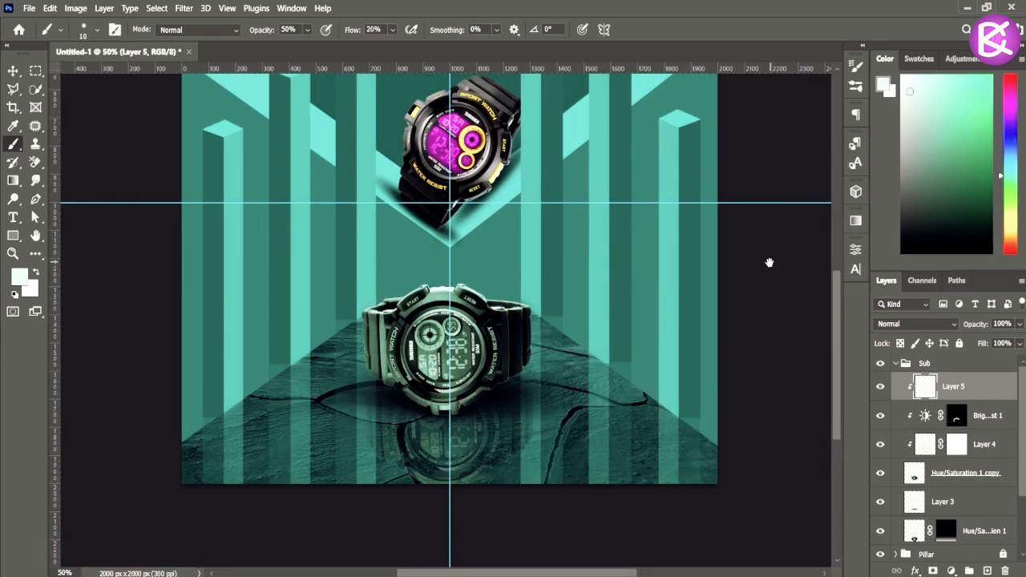
pyautogui.moveTo(770, 262); pyautogui.dragTo(801, 272)
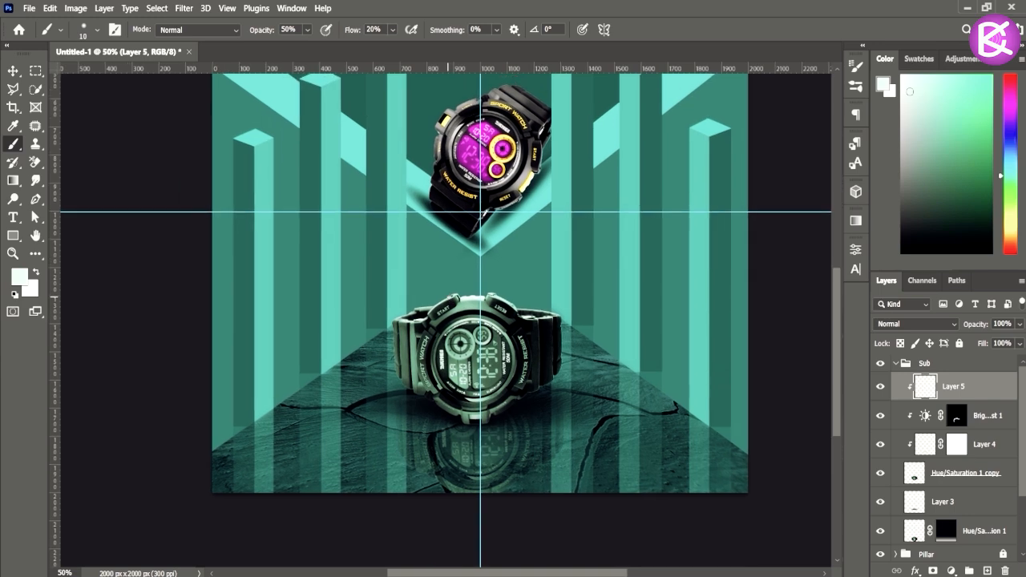
pyautogui.hotkey('ctrl', '-')
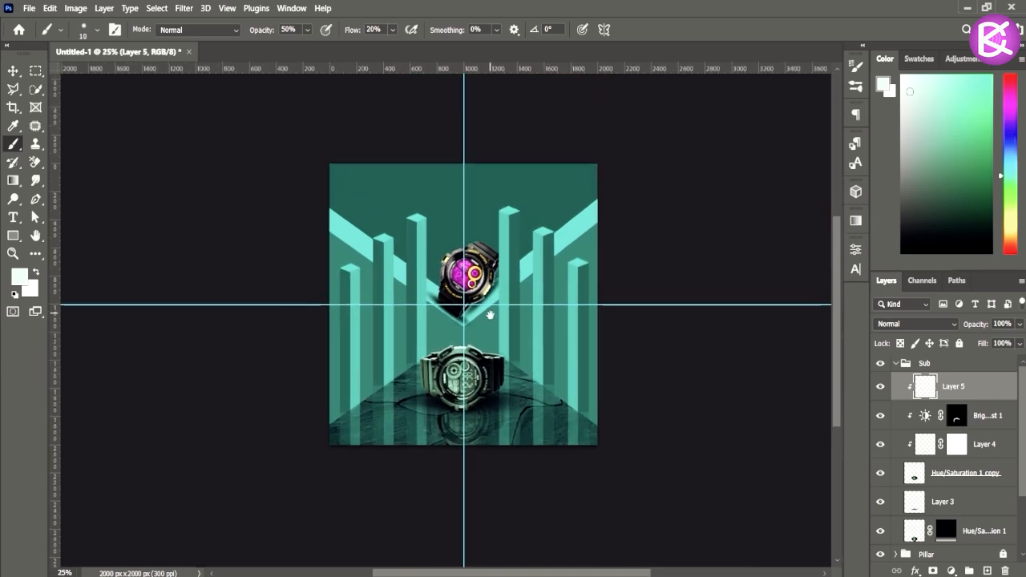
pyautogui.scroll(-2, 993, 451)
pyautogui.keyDown('shift'); pyautogui.click(989, 497); pyautogui.keyUp('shift')
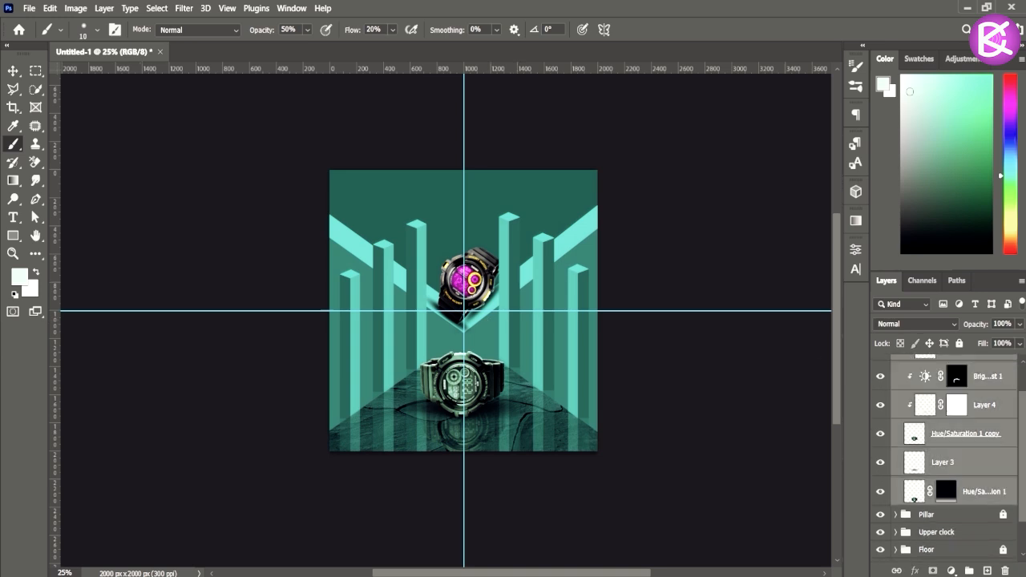
pyautogui.scroll(2, 989, 511)
pyautogui.click(896, 364)
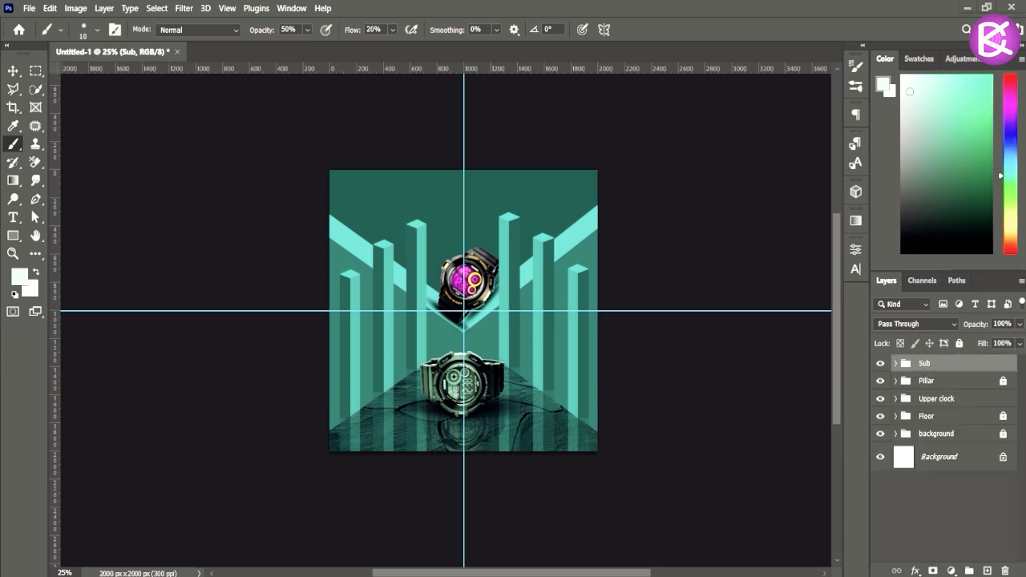
# Step: Rename the Sub group as floor watch
pyautogui.doubleClick(927, 362)
pyautogui.write('floor watch')
pyautogui.click(908, 486)
pyautogui.hotkey('ctrl', '+')
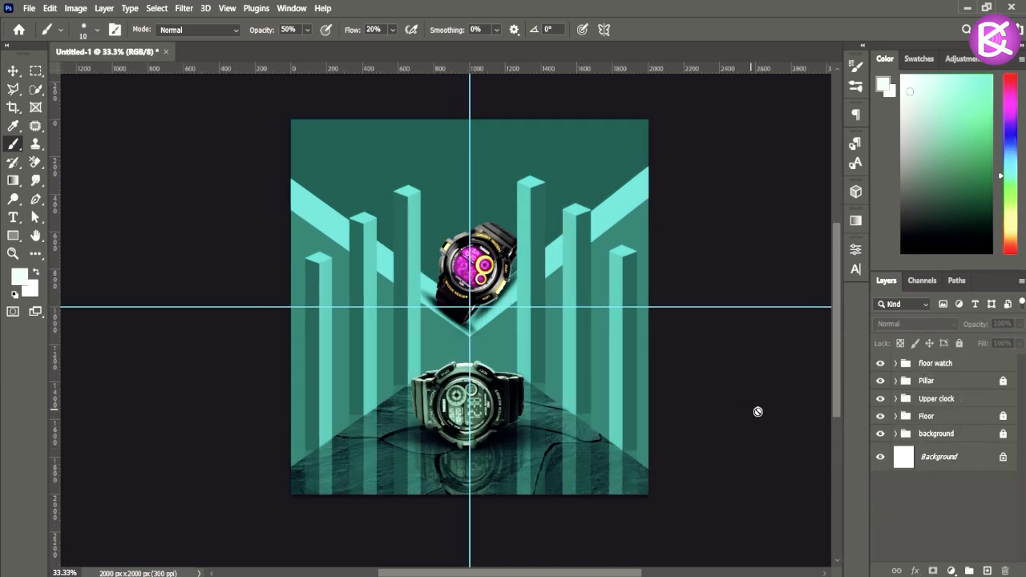
# Step: Open the background group and add a new layer clipped to Color Fill 1
pyautogui.click(881, 433)
pyautogui.click(881, 434)
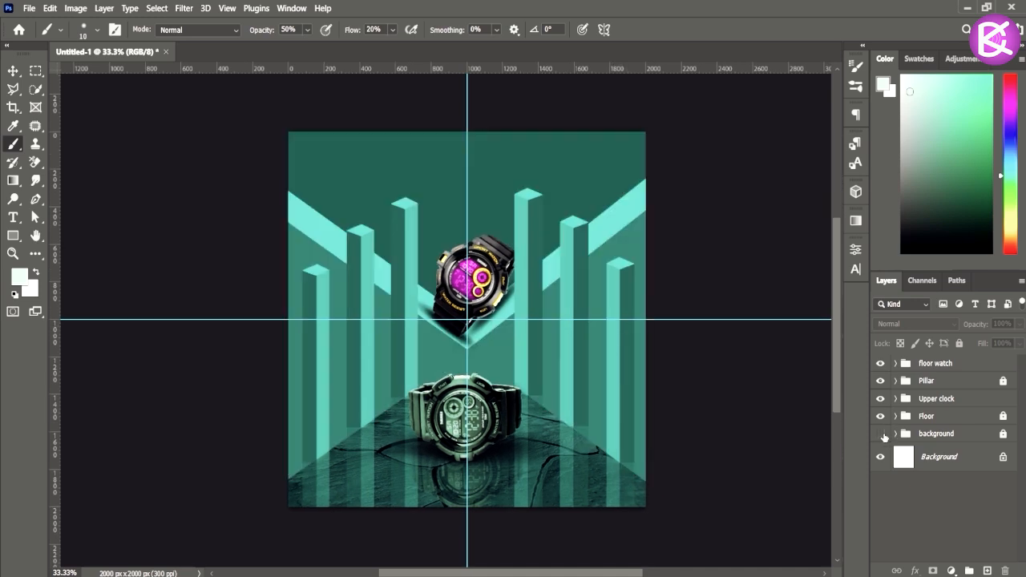
pyautogui.click(895, 434)
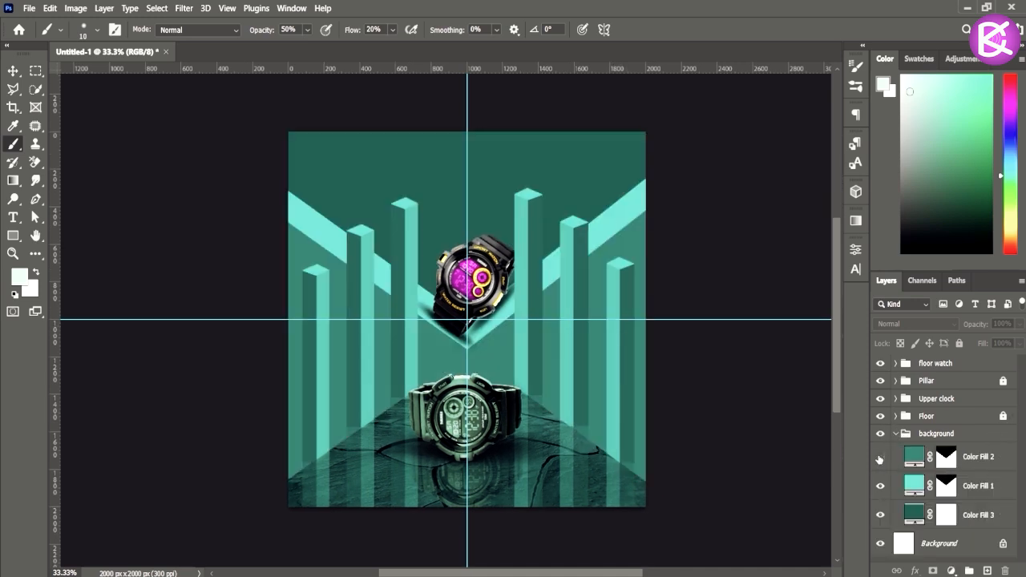
pyautogui.click(972, 489)
pyautogui.click(988, 571)
pyautogui.keyDown('alt'); pyautogui.click(969, 501); pyautogui.keyUp('alt')
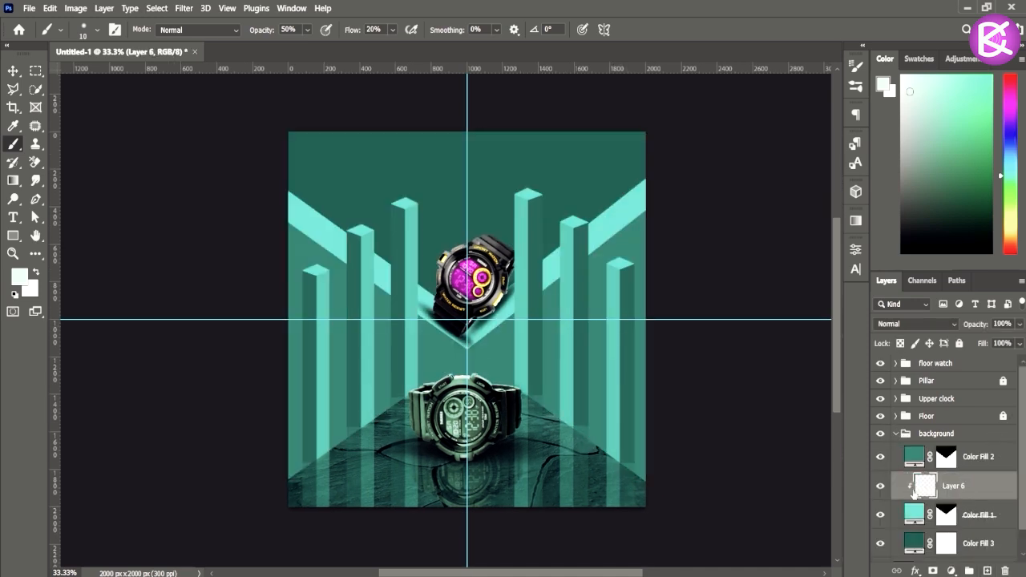
# Step: Sample the dark teal and shade the light V-shaped band on Layer 6 with a 600 px soft brush
pyautogui.keyDown('alt'); pyautogui.click(401, 286); pyautogui.keyUp('alt')
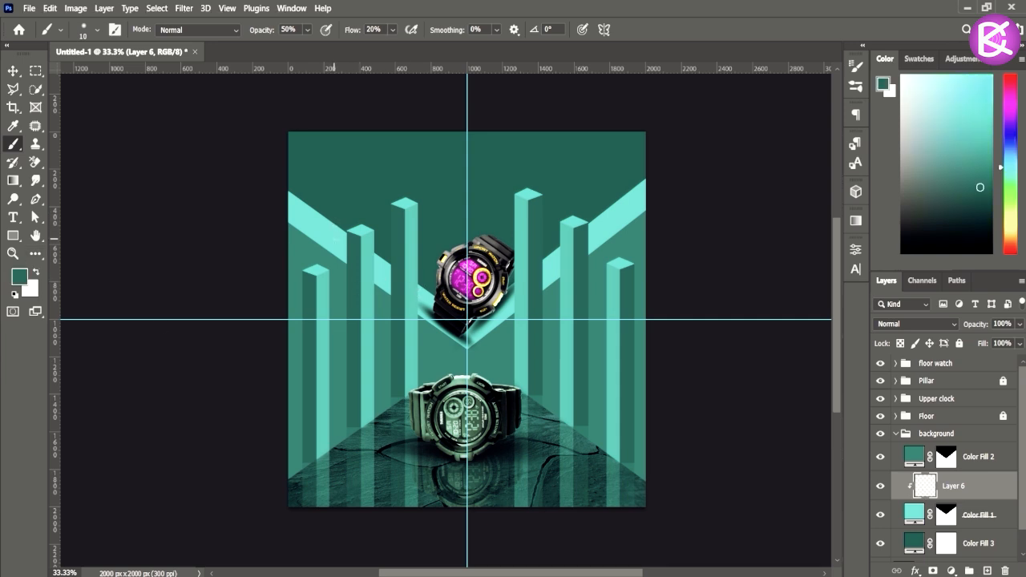
pyautogui.press(']')
pyautogui.press(']')
pyautogui.press(']')
pyautogui.press(']')
pyautogui.press(']')
pyautogui.press(']')
pyautogui.press(']')
pyautogui.press(']')
pyautogui.press(']')
pyautogui.press(']')
pyautogui.press(']')
pyautogui.press(']')
pyautogui.press(']')
pyautogui.press(']')
pyautogui.press(']')
pyautogui.press(']')
pyautogui.press(']')
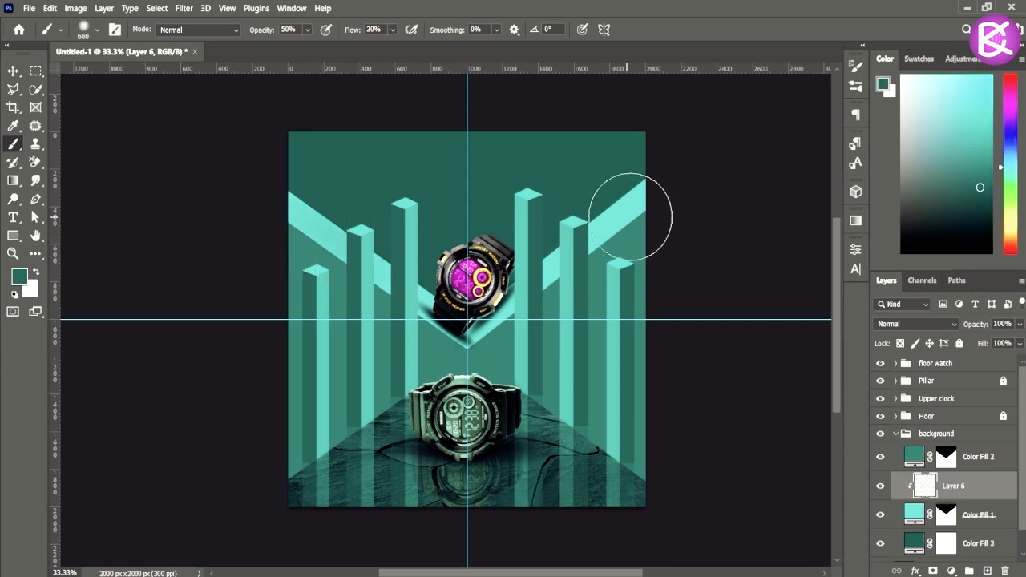
pyautogui.press('v')
# Step: Add a new layer directly above Color Fill 3 in the background group
pyautogui.scroll(-1, 947, 449)
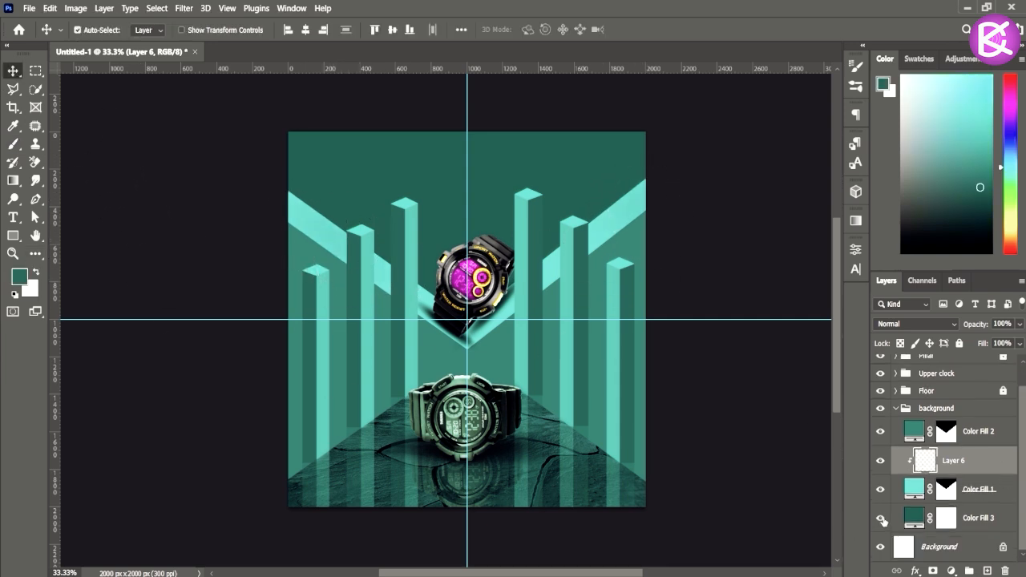
pyautogui.click(991, 526)
pyautogui.hotkey('ctrl', 'shift', 'alt', 'n')
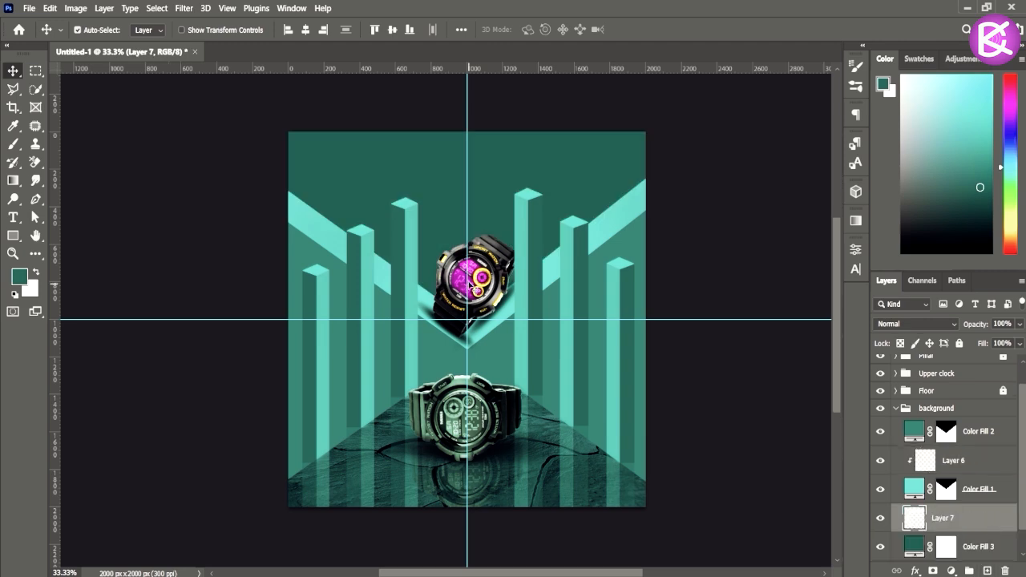
# Step: Pick a bright cyan from the V band and paint a large soft glow behind the upper watch on Layer 7
pyautogui.press('b')
pyautogui.keyDown('alt'); pyautogui.click(555, 273); pyautogui.keyUp('alt')
pyautogui.click(20, 276)
pyautogui.click(795, 279)
pyautogui.click(957, 268)
pyautogui.press(']')
pyautogui.press(']')
pyautogui.press(']')
pyautogui.press(']')
pyautogui.press(']')
pyautogui.press(']')
pyautogui.moveTo(468, 192)
pyautogui.mouseDown()
pyautogui.moveTo(470, 161)
pyautogui.moveTo(412, 183)
pyautogui.mouseUp()
pyautogui.press('v')
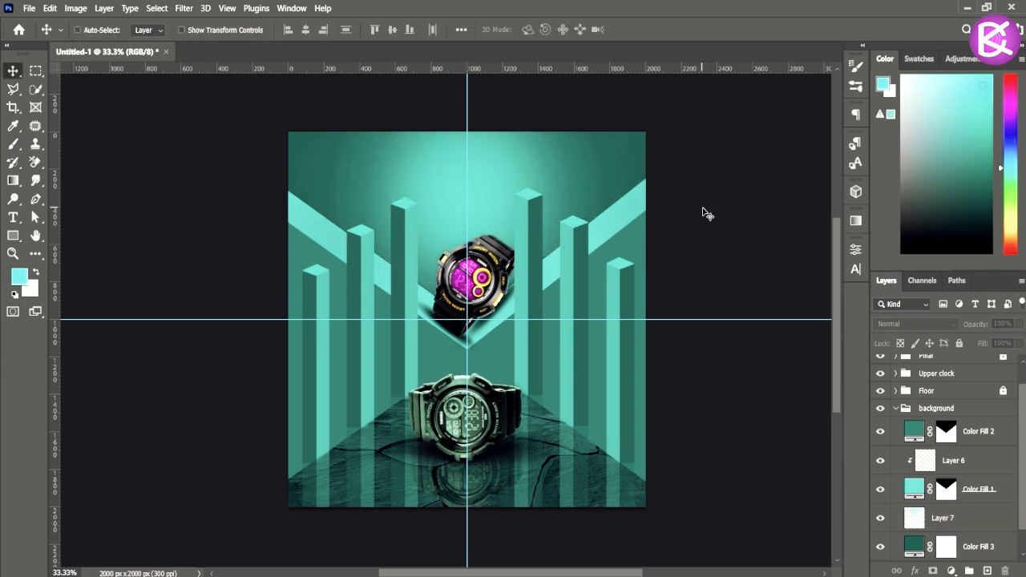
# Step: Switch from the background group to the floor watch group and select its reflection layer, Hue/Saturation 1
pyautogui.hotkey('ctrl', '-')
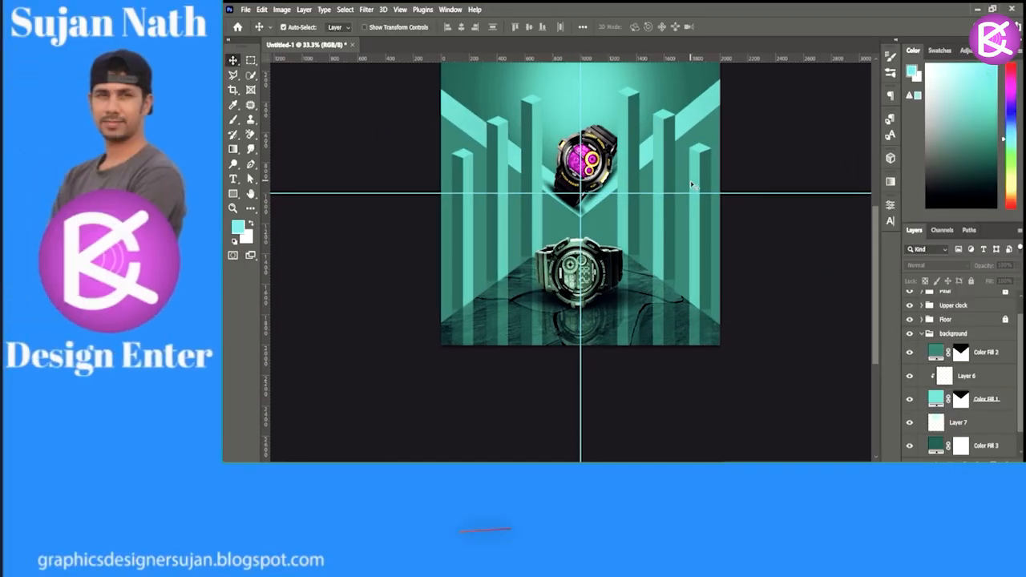
pyautogui.click(922, 334)
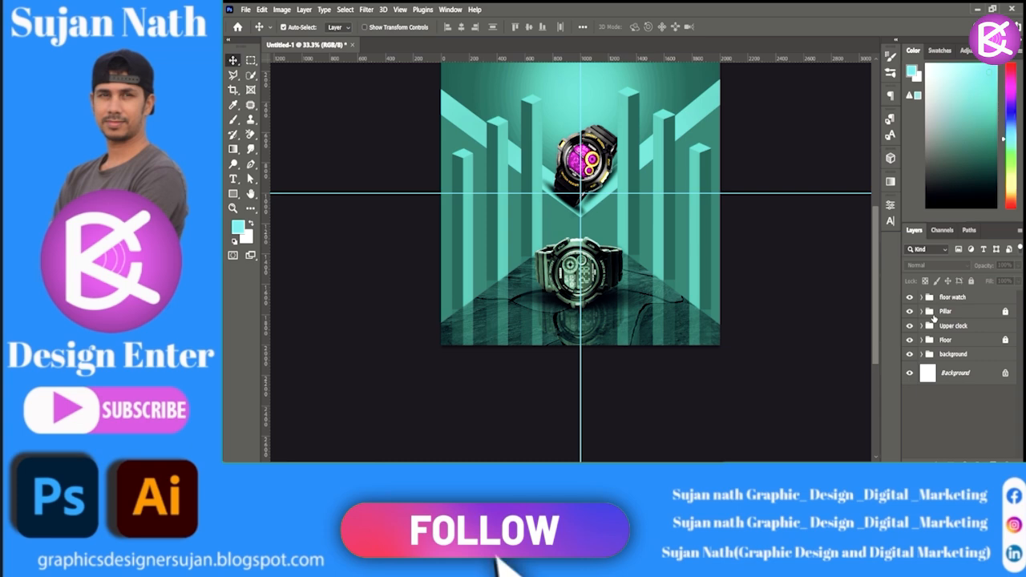
pyautogui.click(930, 297)
pyautogui.scroll(-2, 1021, 324)
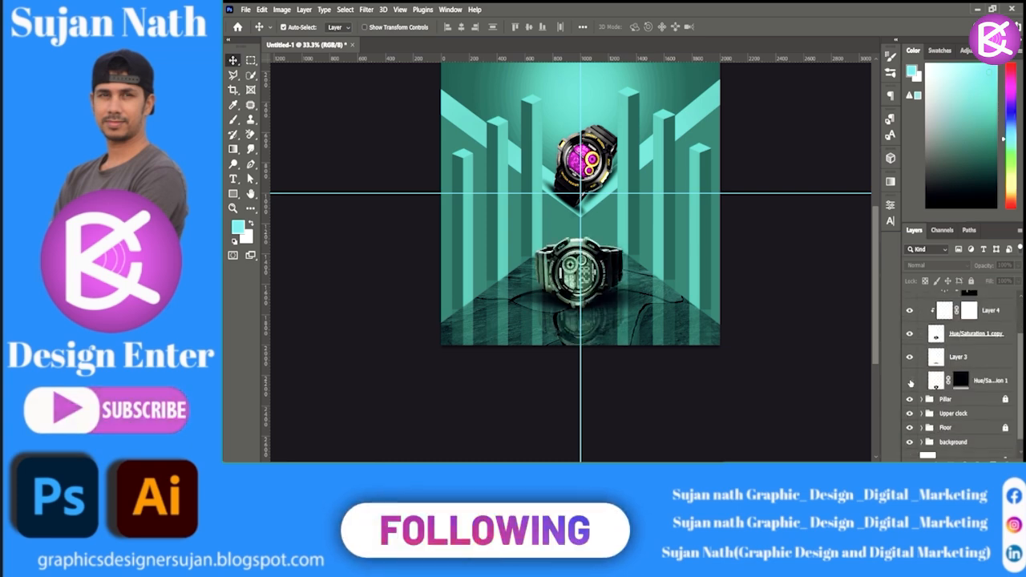
pyautogui.click(962, 381)
# Step: Try to stretch the lower corners of the lower watch's reflection outward with Free Transform
pyautogui.hotkey('ctrl', 't')
pyautogui.moveTo(627, 354); pyautogui.dragTo(644, 370)
pyautogui.moveTo(537, 352); pyautogui.dragTo(517, 363)
pyautogui.moveTo(644, 370)
pyautogui.mouseDown()
pyautogui.moveTo(652, 376)
pyautogui.moveTo(647, 367)
pyautogui.mouseUp()
pyautogui.moveTo(518, 362); pyautogui.dragTo(510, 376)
pyautogui.click(741, 26)
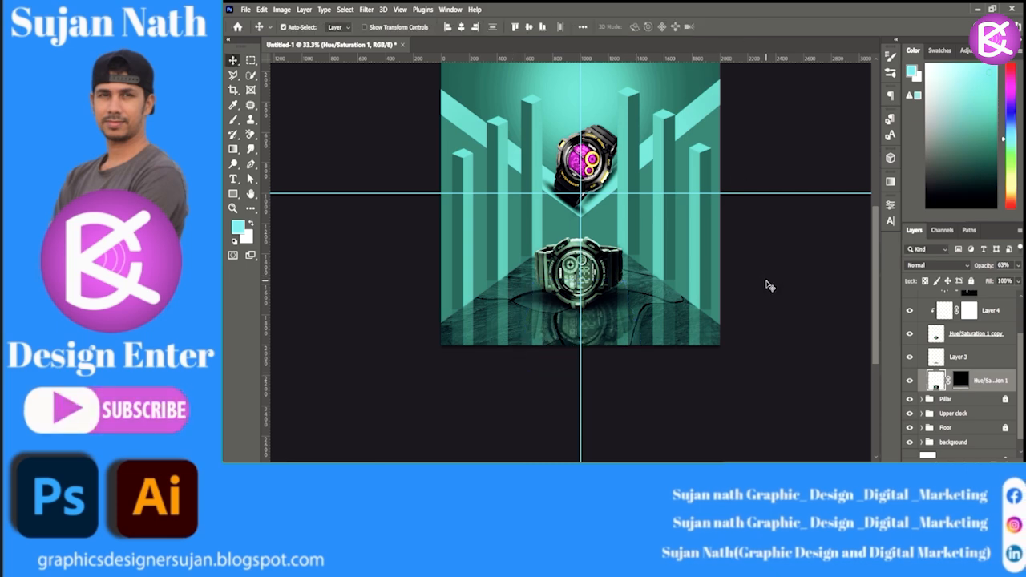
pyautogui.hotkey('ctrl', 'z')
# Step: Transform the reflection: shift it slightly down, narrow its upper edge and spread its lower corners outward in perspective
pyautogui.hotkey('ctrl', 't')
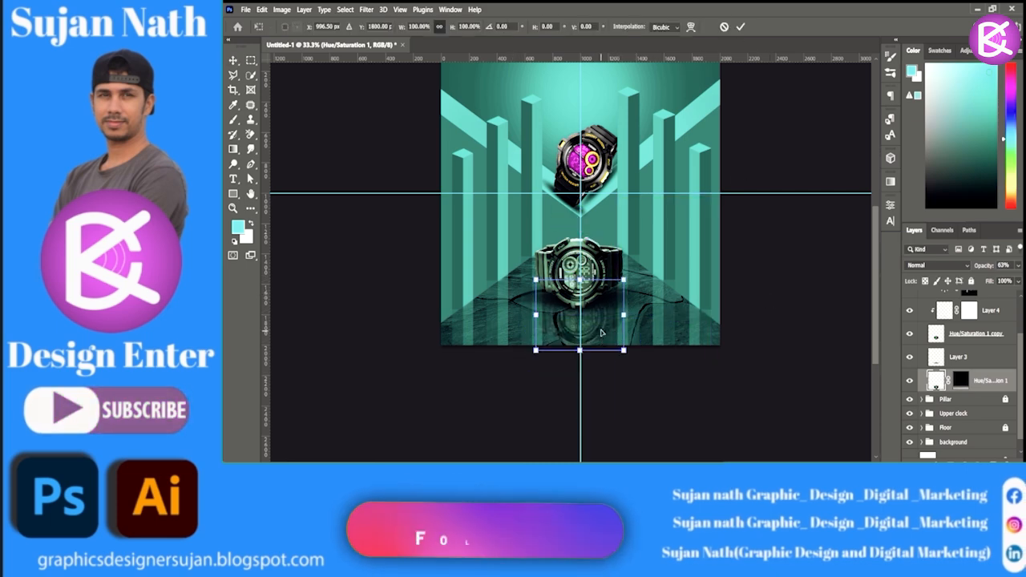
pyautogui.moveTo(603, 328); pyautogui.dragTo(602, 334)
pyautogui.moveTo(536, 286); pyautogui.dragTo(541, 283)
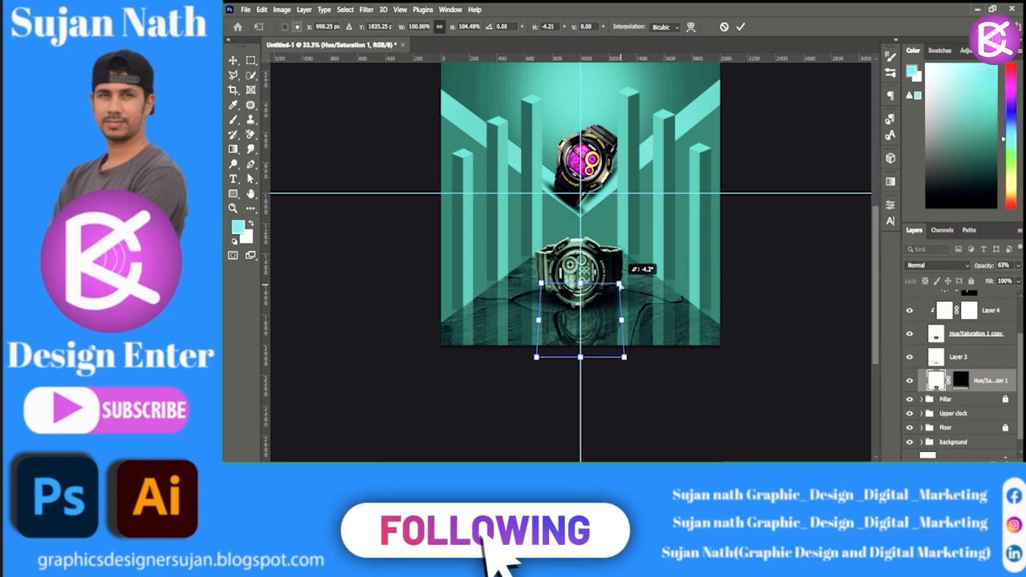
pyautogui.moveTo(625, 357); pyautogui.dragTo(646, 373)
pyautogui.moveTo(536, 357); pyautogui.dragTo(509, 360)
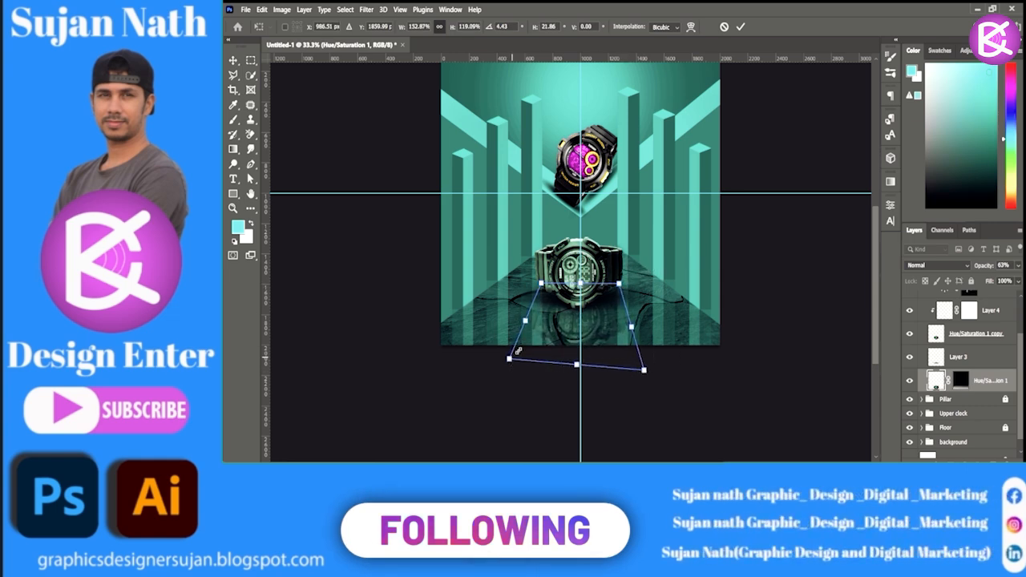
pyautogui.press('Return')
pyautogui.hotkey('ctrl', '-')
pyautogui.hotkey('ctrl', '+')
pyautogui.hotkey('ctrl', '+')
pyautogui.scroll(1, 775, 266)
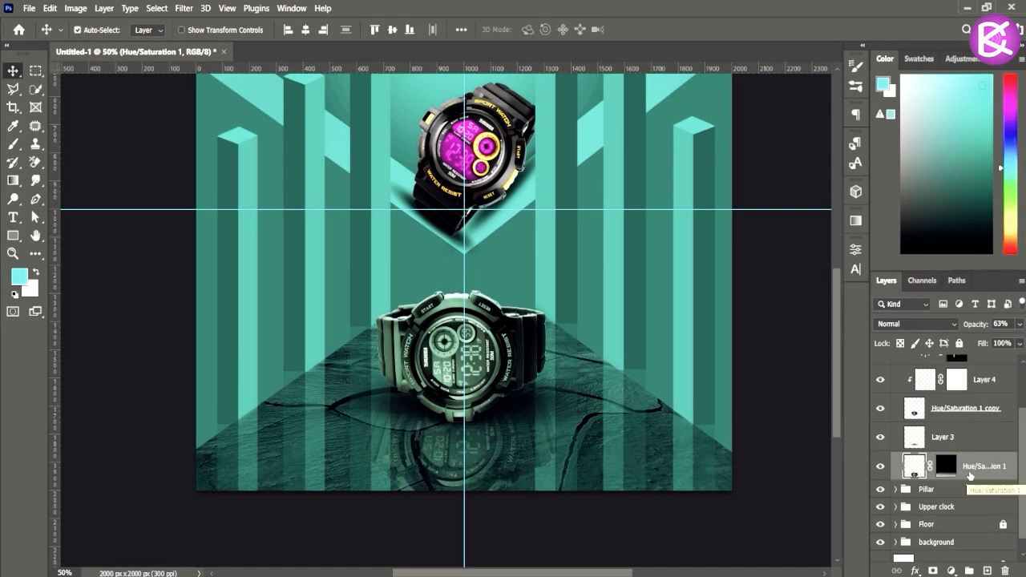
# Step: Check the reflection layer by toggling its visibility and convert Hue/Saturation 1 to a smart object
pyautogui.click(880, 467)
pyautogui.click(881, 467)
pyautogui.rightClick(980, 467)
pyautogui.click(844, 201)
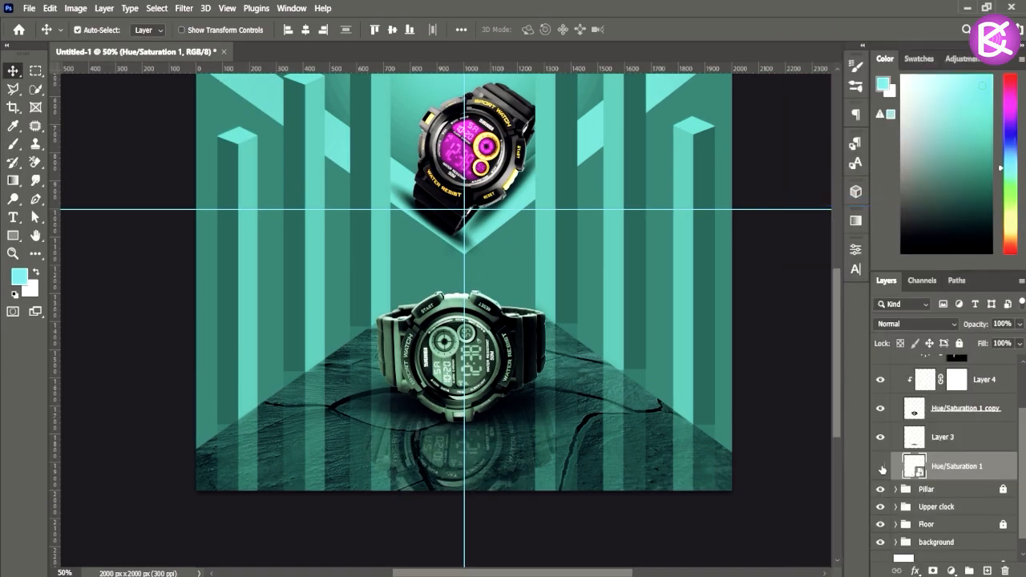
# Step: Add a mask to the reflection layer and fade its upper part with a flattened 1300 px black soft brush
pyautogui.click(933, 571)
pyautogui.click(35, 274)
pyautogui.press('b')
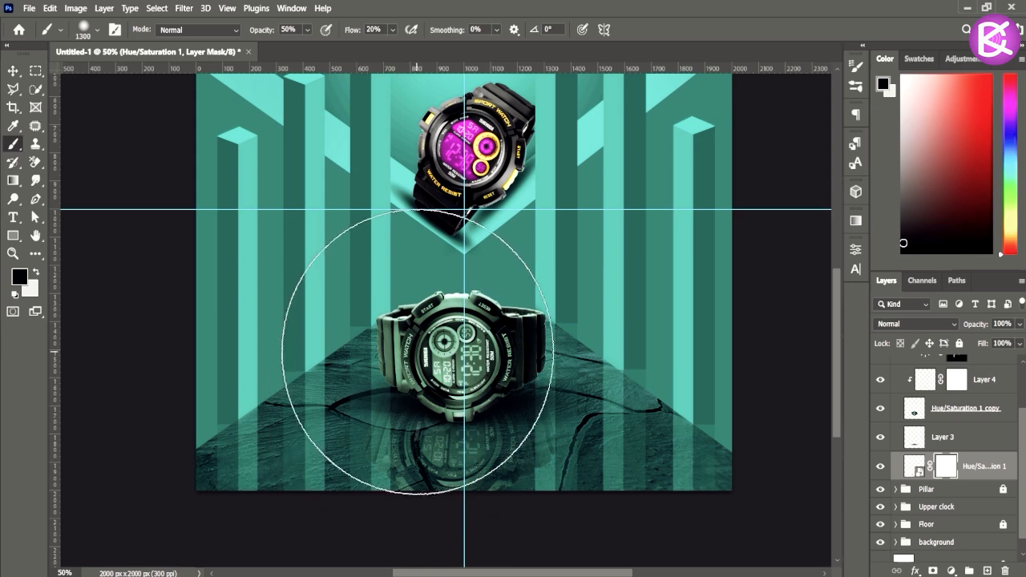
pyautogui.rightClick(449, 193)
pyautogui.moveTo(461, 223); pyautogui.dragTo(461, 220)
pyautogui.click(385, 351)
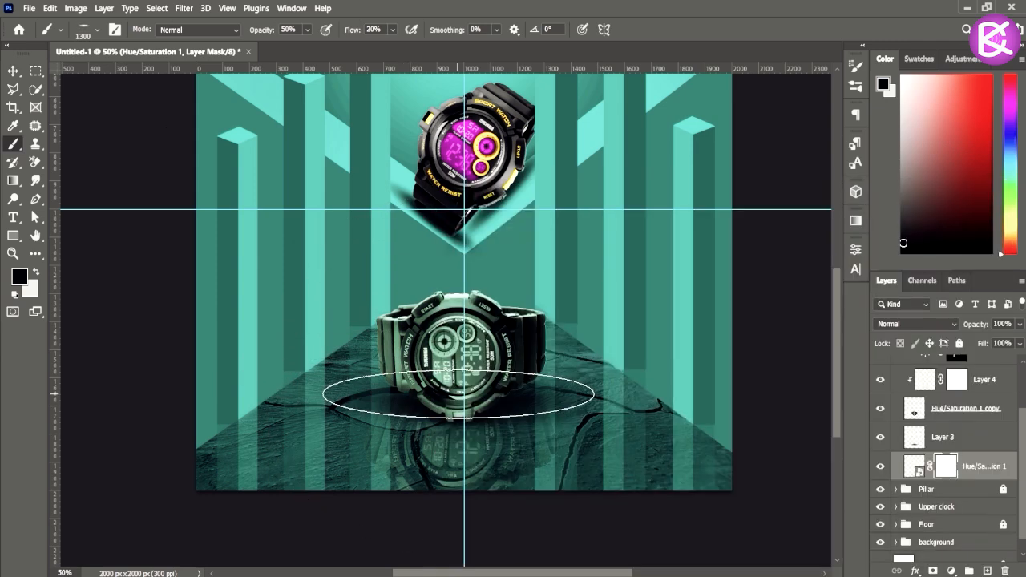
pyautogui.click(448, 398)
pyautogui.press('v')
pyautogui.click(149, 316)
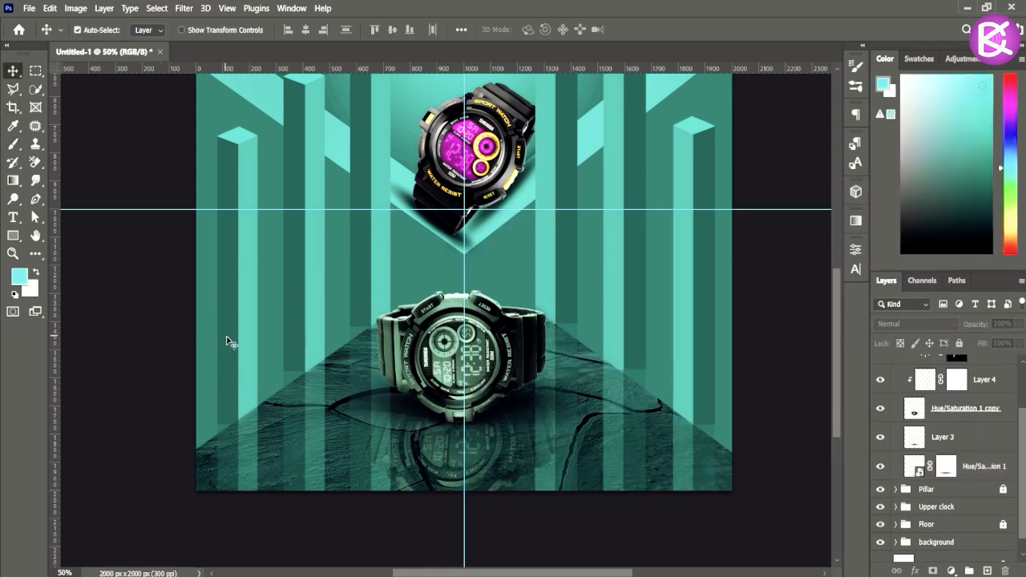
# Step: Remove the horizontal and vertical guides from the canvas
pyautogui.hotkey('ctrl', '-')
pyautogui.hotkey('ctrl', '-')
pyautogui.hotkey('ctrl', '+')
pyautogui.moveTo(438, 298); pyautogui.dragTo(431, 360)
pyautogui.click(227, 8)
pyautogui.click(232, 357)
pyautogui.moveTo(307, 309); pyautogui.dragTo(308, 66)
pyautogui.moveTo(451, 199); pyautogui.dragTo(198, 203)
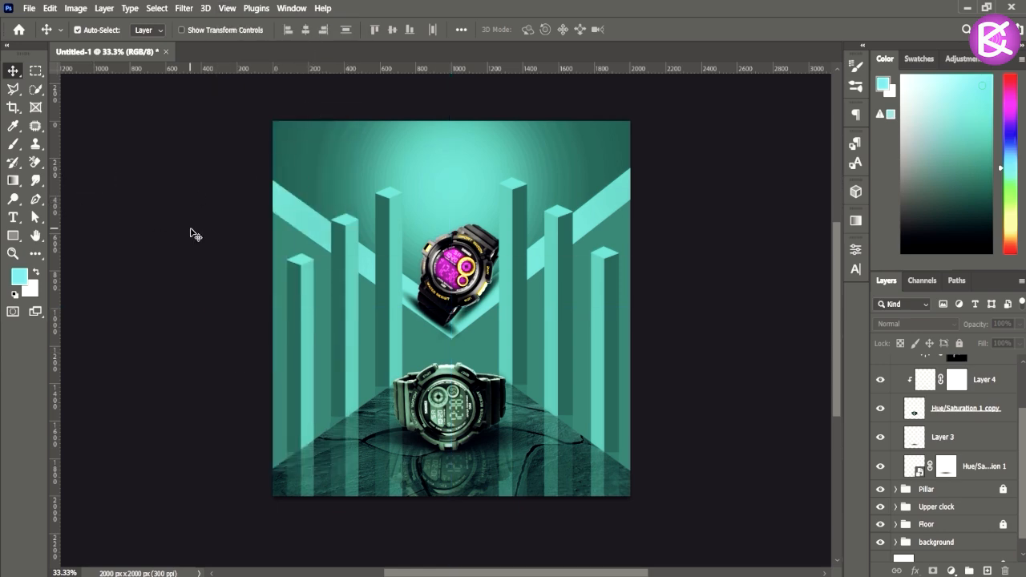
# Step: Collapse the floor watch group and lock the floor watch, background and Upper clock groups
pyautogui.scroll(2, 1004, 464)
pyautogui.click(895, 363)
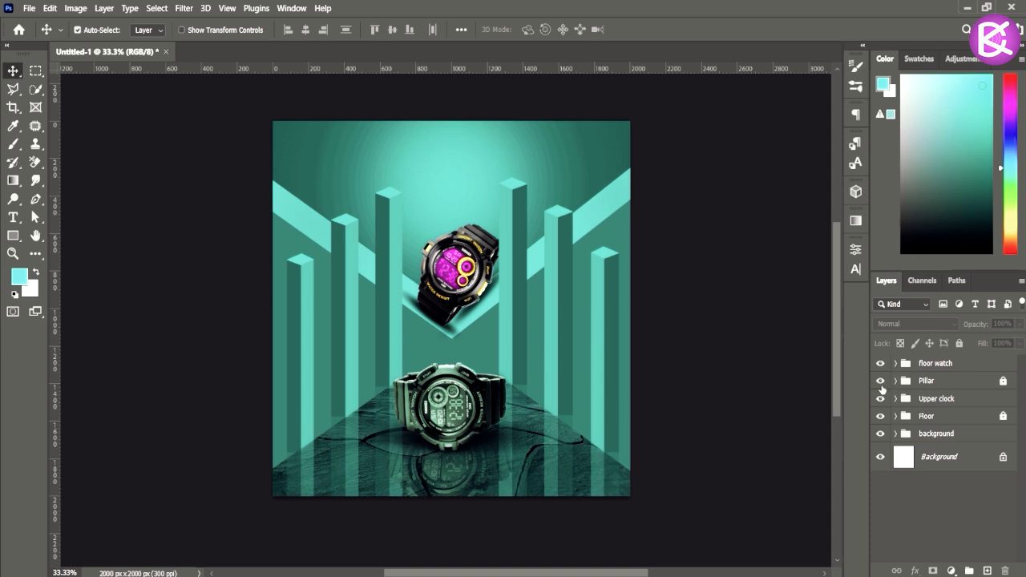
pyautogui.click(960, 365)
pyautogui.hotkey('ctrl', '/')
pyautogui.click(968, 437)
pyautogui.hotkey('ctrl', '/')
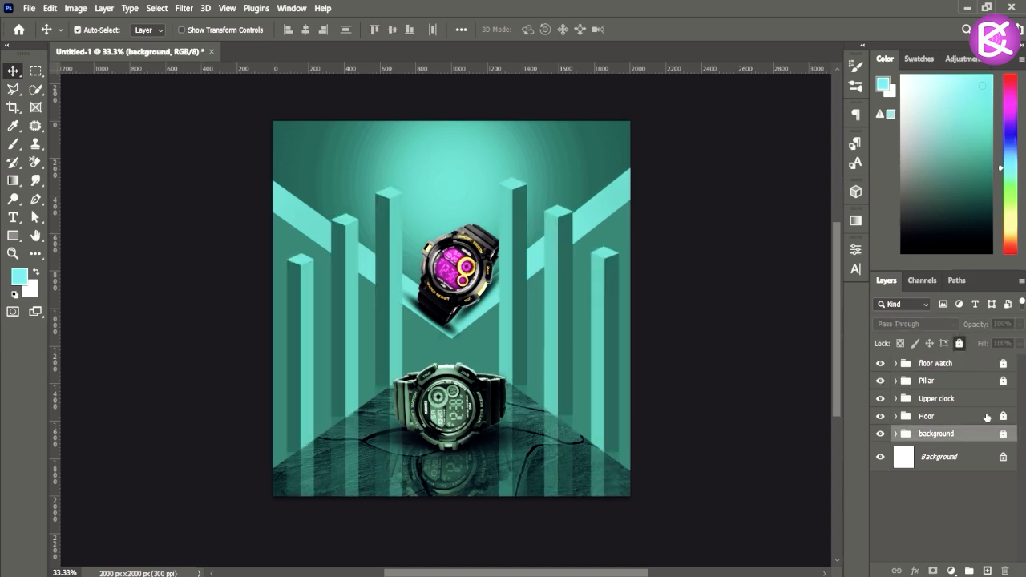
pyautogui.click(963, 402)
pyautogui.hotkey('ctrl', '/')
# Step: Unlock and expand the Pillar group, and add a new layer clipped to Group 1 copy 2
pyautogui.click(951, 383)
pyautogui.click(1003, 382)
pyautogui.click(896, 381)
pyautogui.click(882, 405)
pyautogui.click(881, 405)
pyautogui.click(920, 410)
pyautogui.hotkey('ctrl', 'shift', 'alt', 'n')
pyautogui.hotkey('ctrl', 'alt', 'g')
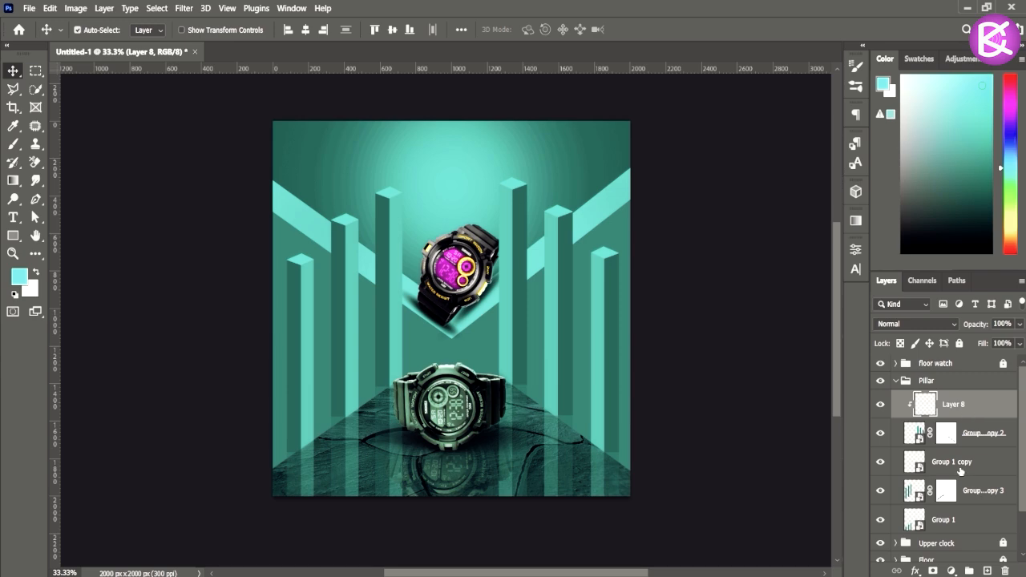
# Step: Add a new layer clipped to Group 1 copy 3 in the Pillar group
pyautogui.click(987, 496)
pyautogui.hotkey('ctrl', 'shift', 'alt', 'n')
pyautogui.hotkey('ctrl', 'alt', 'g')
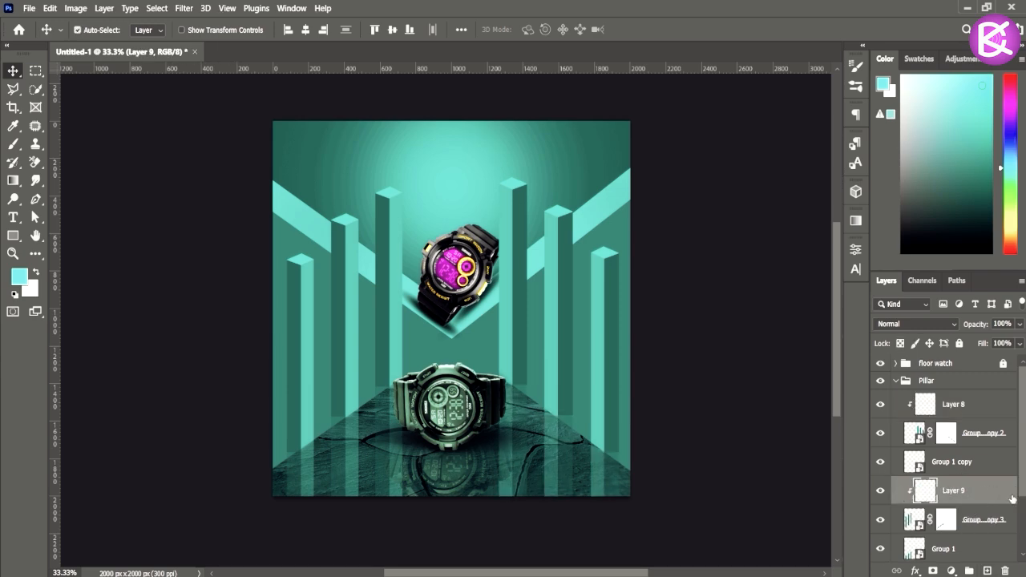
# Step: Brighten the dark side of the tallest right-hand pillar on Layer 8 with a 250 px soft cyan brush
pyautogui.click(962, 413)
pyautogui.click(13, 143)
pyautogui.rightClick(377, 280)
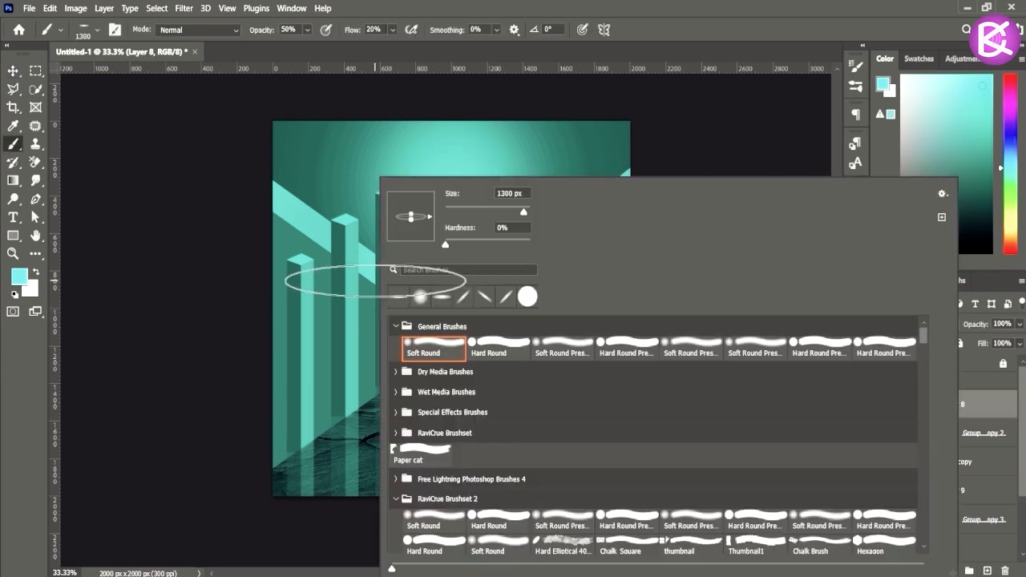
pyautogui.click(493, 210)
pyautogui.click(355, 230)
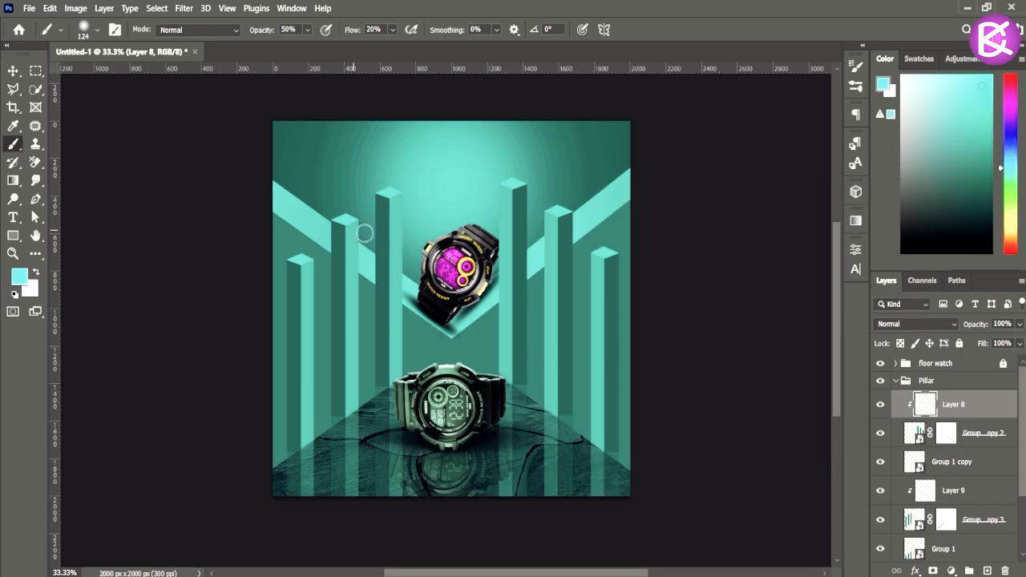
pyautogui.press('p')
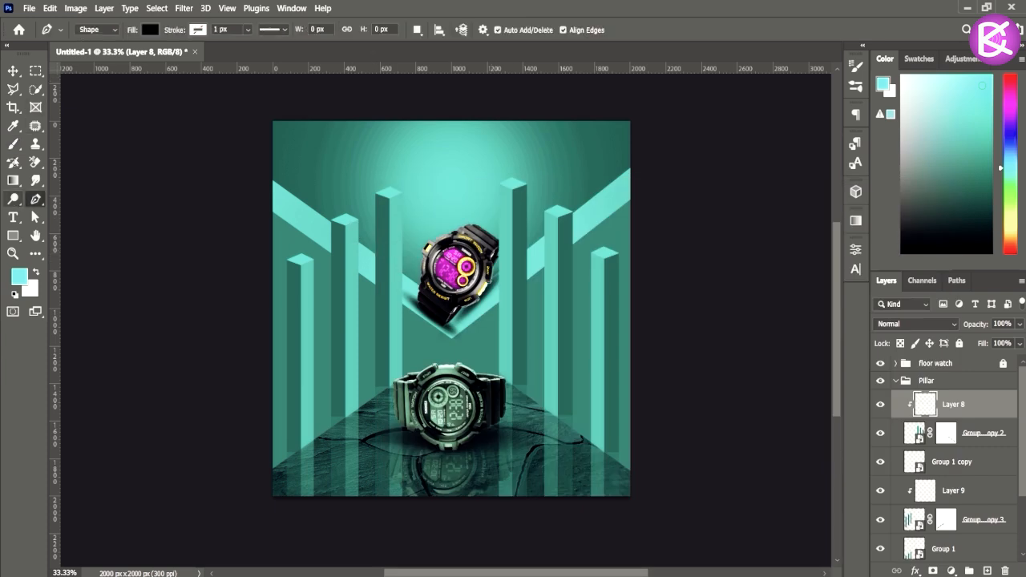
pyautogui.press('b')
pyautogui.press(']')
pyautogui.press(']')
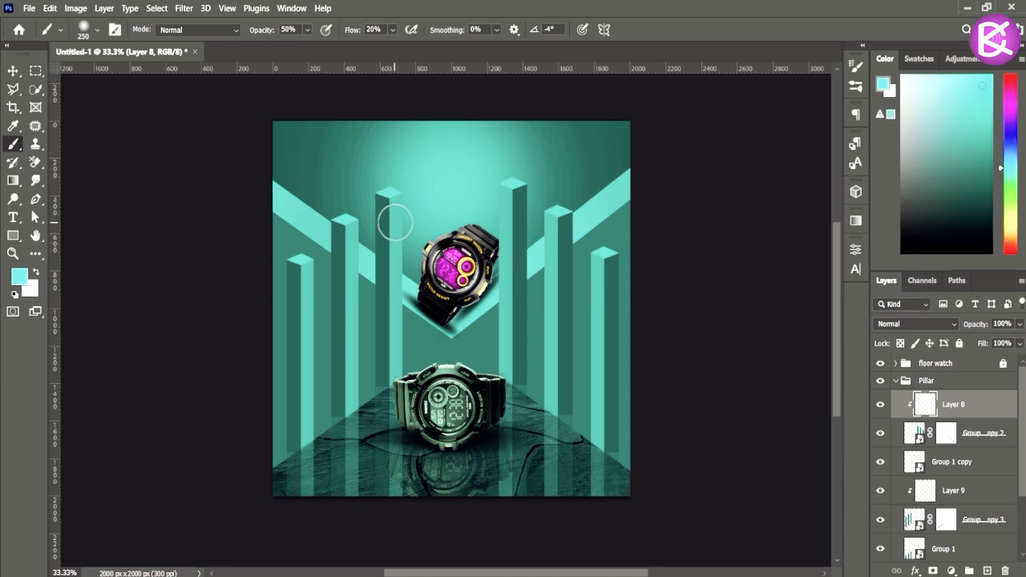
pyautogui.click(882, 436)
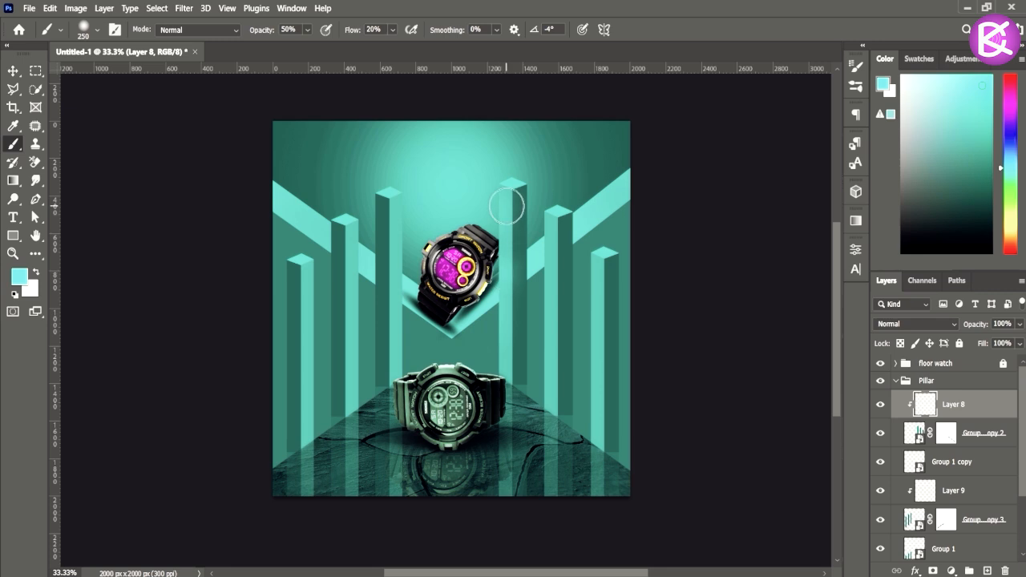
# Step: Paint cyan light on the dark side of the tallest left-hand pillar on Layer 9
pyautogui.click(890, 490)
pyautogui.click(881, 490)
pyautogui.click(882, 491)
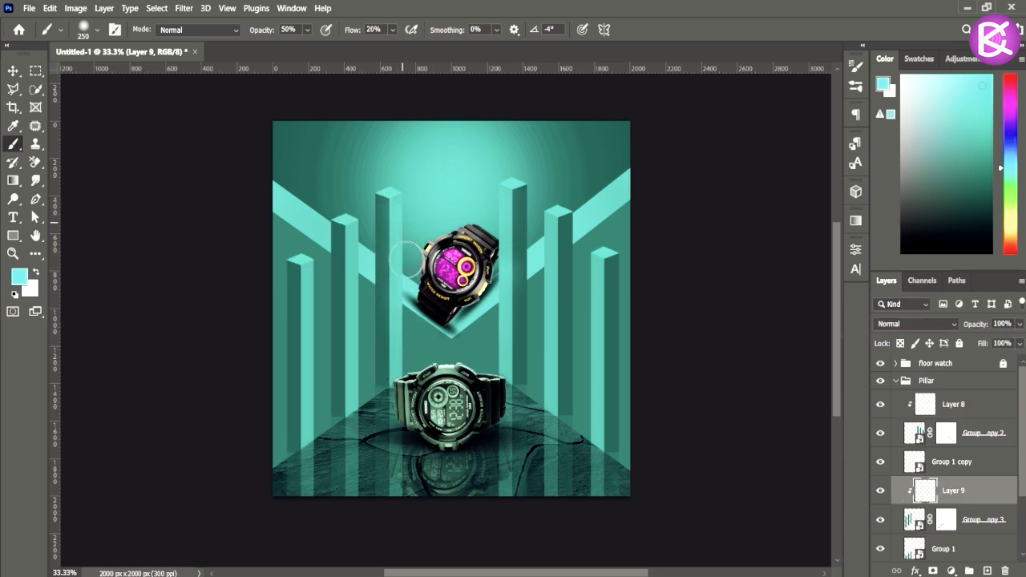
# Step: Paint cyan light down the light face of the shortest right-hand pillar on Layer 8 with a 150 px brush
pyautogui.click(962, 404)
pyautogui.click(880, 405)
pyautogui.click(880, 406)
pyautogui.hotkey('ctrl', '+')
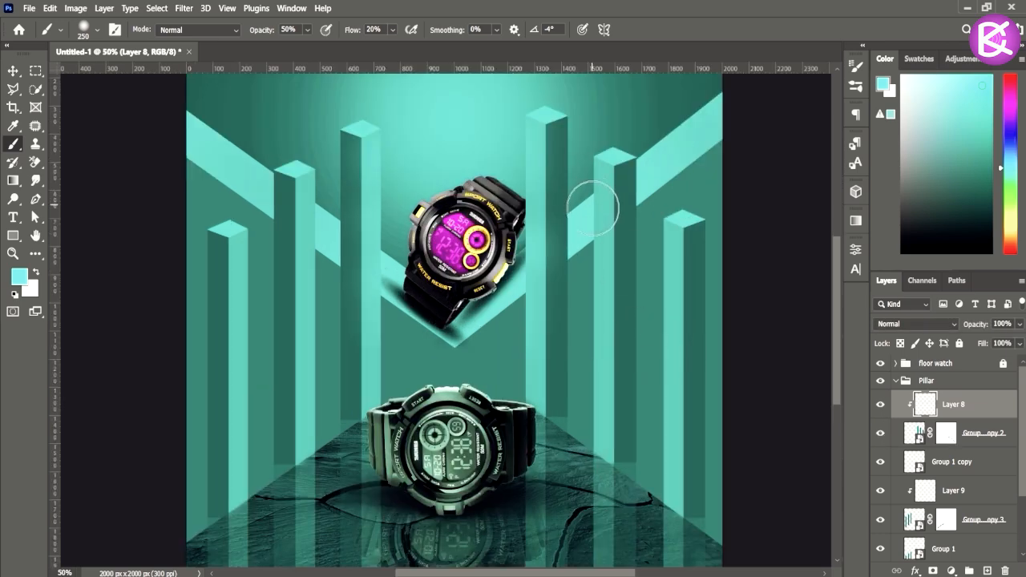
pyautogui.press('[')
pyautogui.press('[')
pyautogui.press('[')
pyautogui.moveTo(664, 236); pyautogui.dragTo(668, 441)
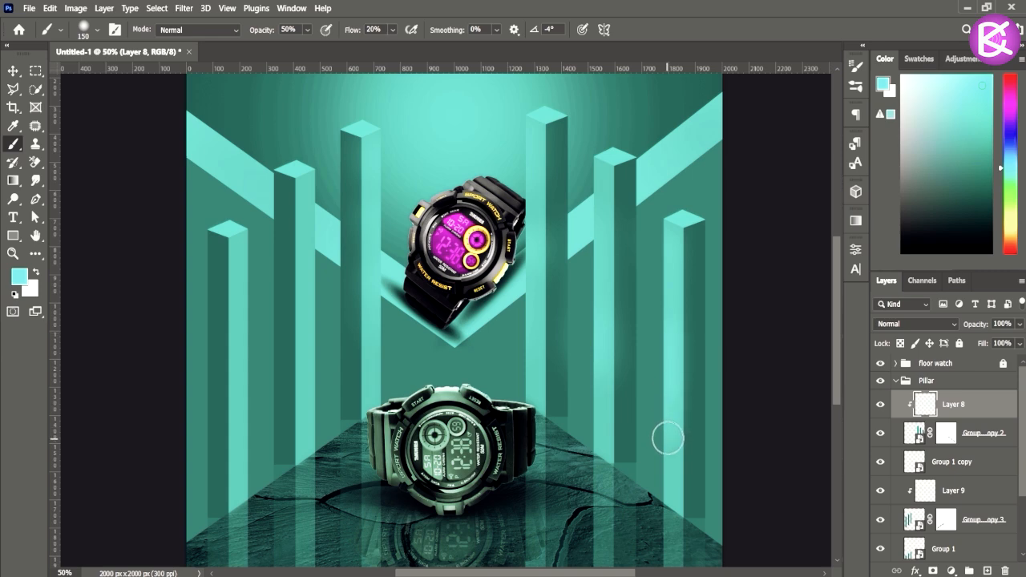
# Step: Brighten the light faces of the middle and shortest left-hand pillars on Layer 9 with a 125 px cyan brush
pyautogui.press('[')
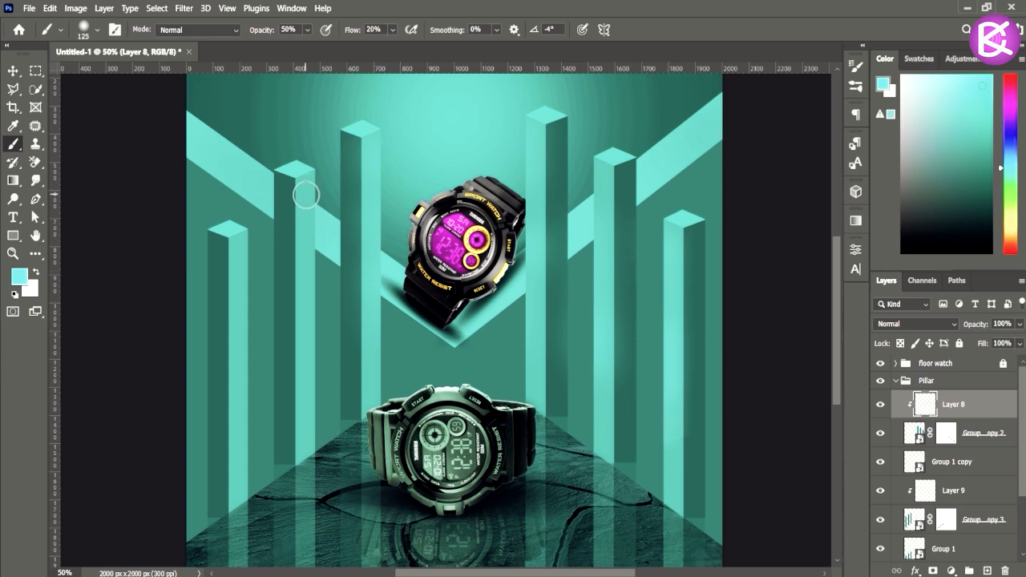
pyautogui.click(980, 491)
pyautogui.moveTo(307, 191)
pyautogui.mouseDown()
pyautogui.moveTo(307, 306)
pyautogui.moveTo(304, 407)
pyautogui.mouseUp()
pyautogui.moveTo(242, 249); pyautogui.dragTo(234, 469)
pyautogui.hotkey('ctrl', '-')
pyautogui.hotkey('ctrl', '-')
pyautogui.hotkey('ctrl', '-')
pyautogui.hotkey('ctrl', '+')
pyautogui.hotkey('ctrl', '+')
pyautogui.moveTo(438, 331); pyautogui.dragTo(422, 355)
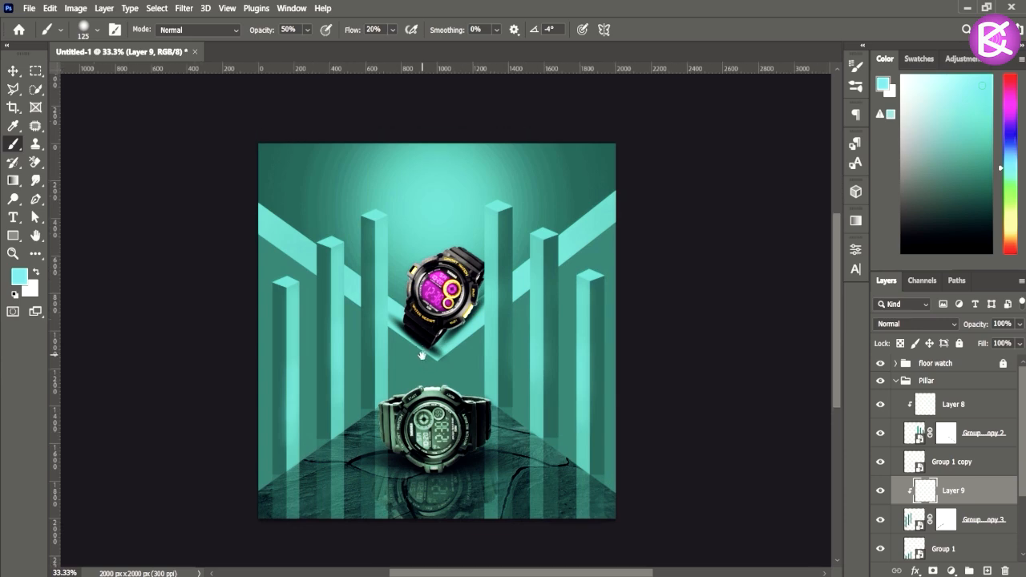
# Step: Collapse the Pillar group, expand the background group and add a new layer directly above Color Fill 2
pyautogui.click(896, 382)
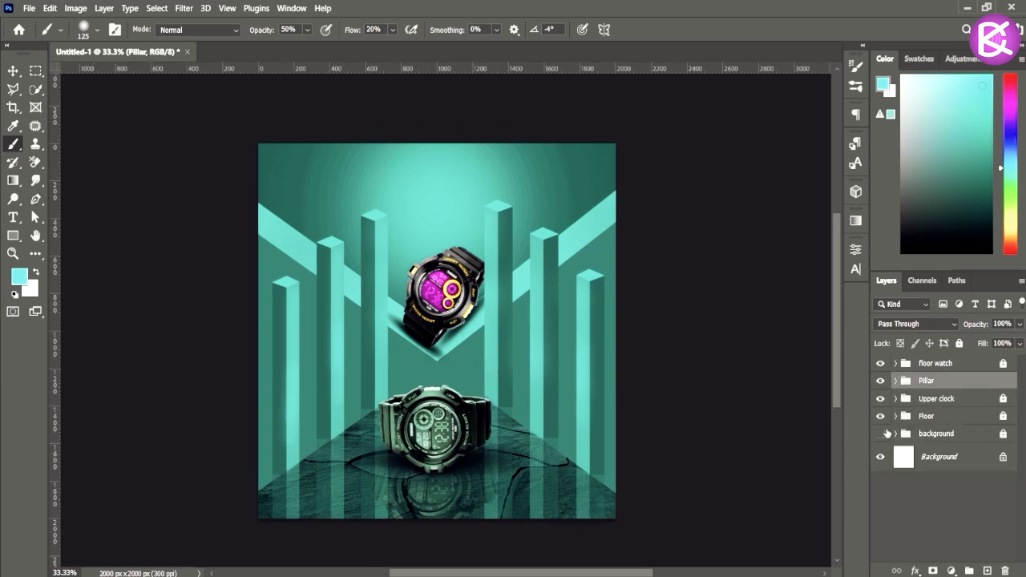
pyautogui.click(894, 434)
pyautogui.scroll(-1, 944, 441)
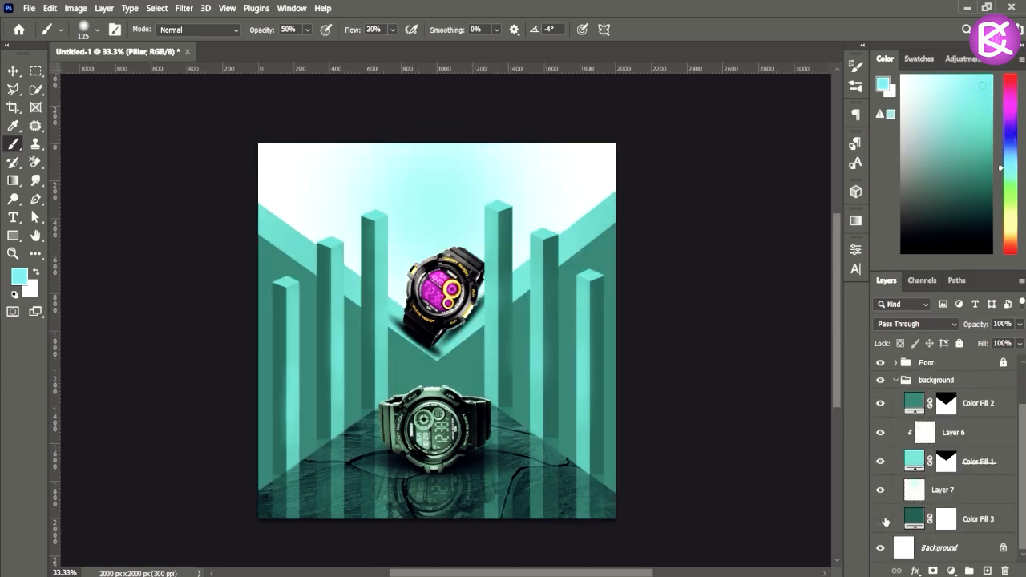
pyautogui.click(881, 404)
pyautogui.click(881, 405)
pyautogui.click(992, 409)
pyautogui.click(988, 571)
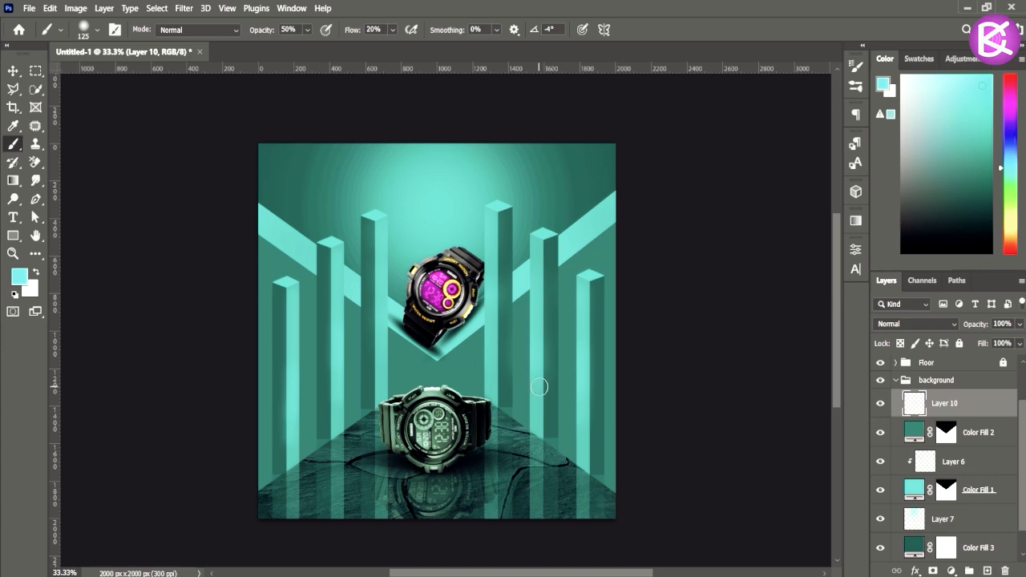
# Step: Sample the lower background's teal, darken it, and dab a soft 1300 px shadow between the two watches on Layer 10
pyautogui.keyDown('alt'); pyautogui.click(464, 373); pyautogui.keyUp('alt')
pyautogui.click(20, 281)
pyautogui.click(792, 401)
pyautogui.press('Return')
pyautogui.press(']')
pyautogui.press(']')
pyautogui.press(']')
pyautogui.press(']')
pyautogui.press(']')
pyautogui.press(']')
pyautogui.press(']')
pyautogui.press(']')
pyautogui.press(']')
pyautogui.press(']')
pyautogui.press(']')
pyautogui.press(']')
pyautogui.press(']')
pyautogui.press(']')
pyautogui.press(']')
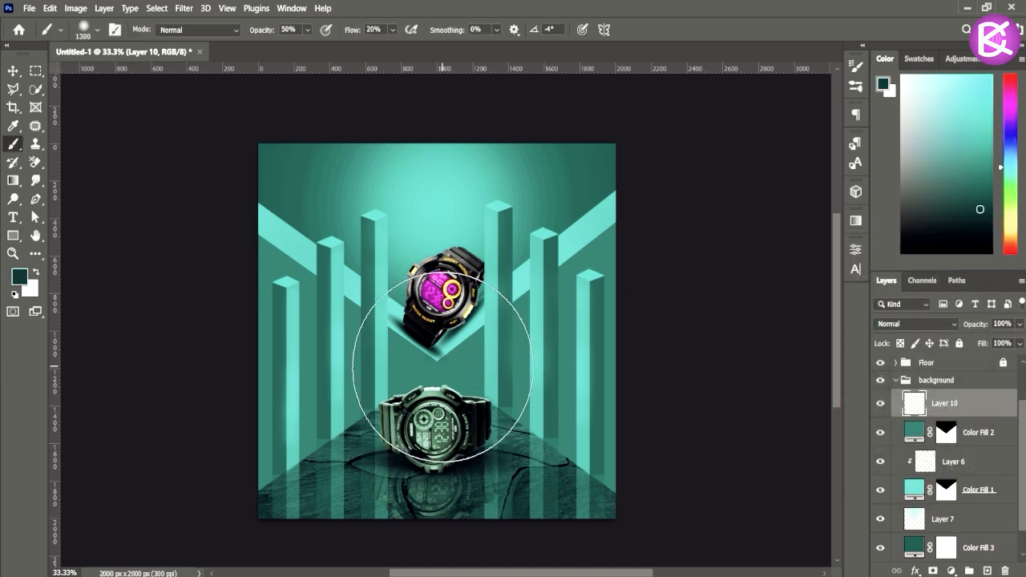
pyautogui.click(442, 371)
pyautogui.click(442, 371)
pyautogui.click(13, 70)
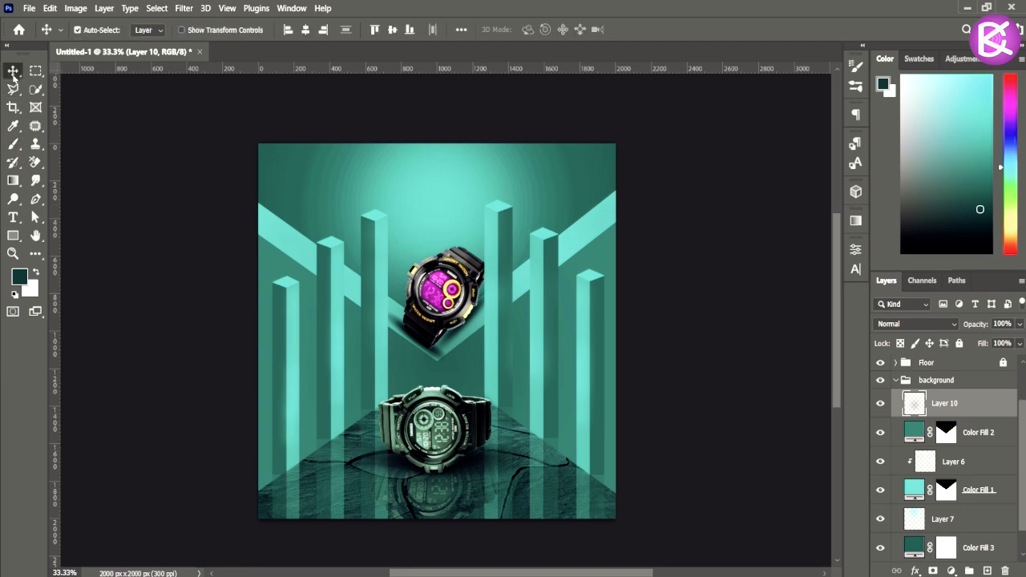
pyautogui.click(699, 374)
pyautogui.hotkey('ctrl', '-')
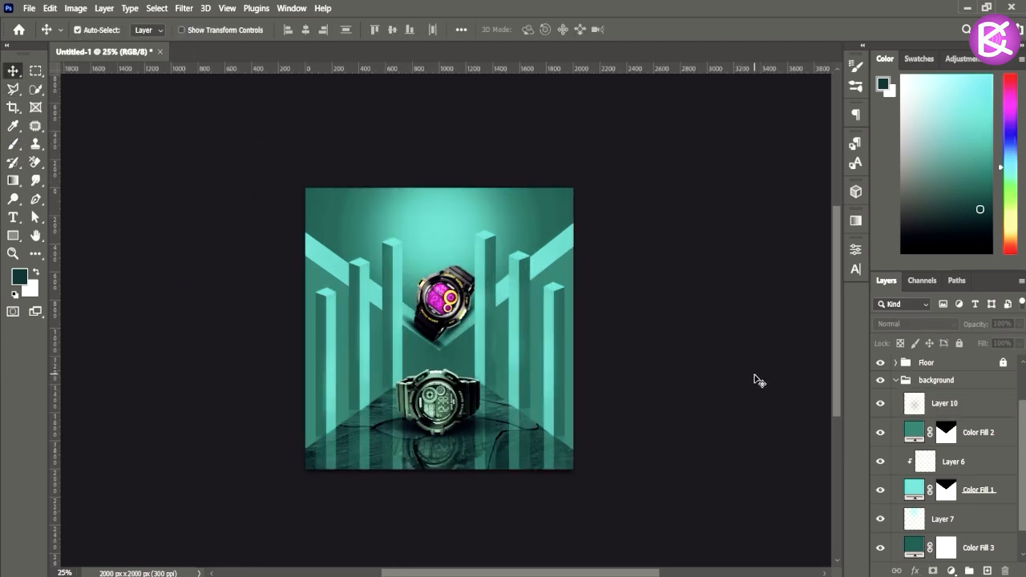
# Step: Clip Layer 10 to Color Fill 2, then collapse and lock the background group
pyautogui.scroll(-1, 1010, 475)
pyautogui.click(880, 466)
pyautogui.click(880, 466)
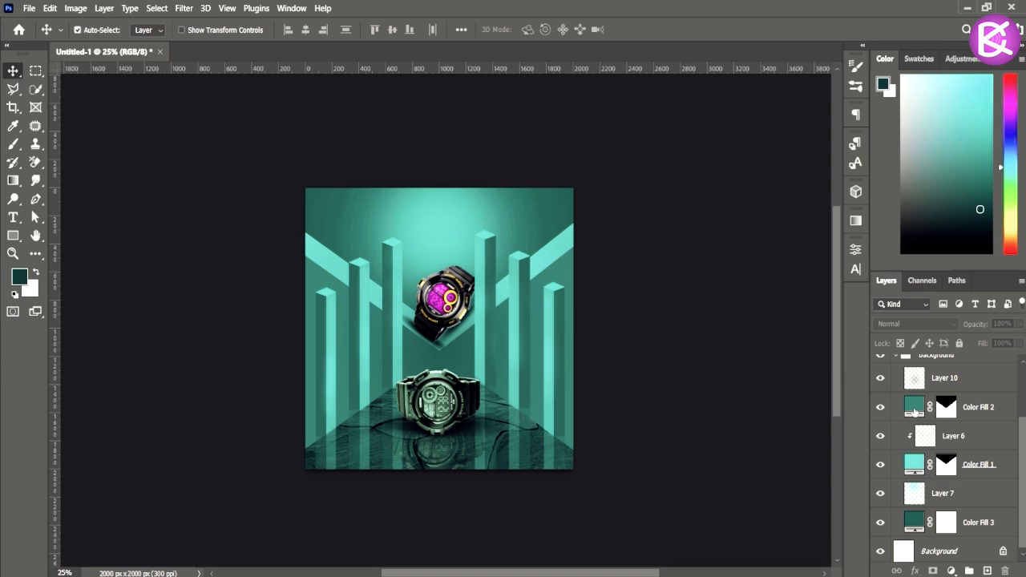
pyautogui.click(960, 380)
pyautogui.scroll(1, 959, 408)
pyautogui.click(881, 408)
pyautogui.click(882, 409)
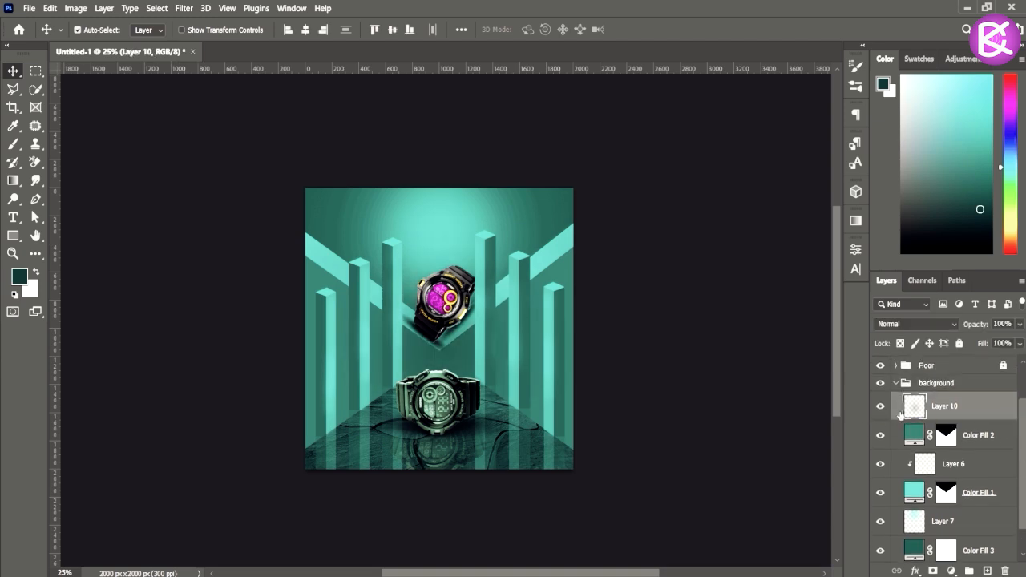
pyautogui.hotkey('ctrl', 'alt', 'g')
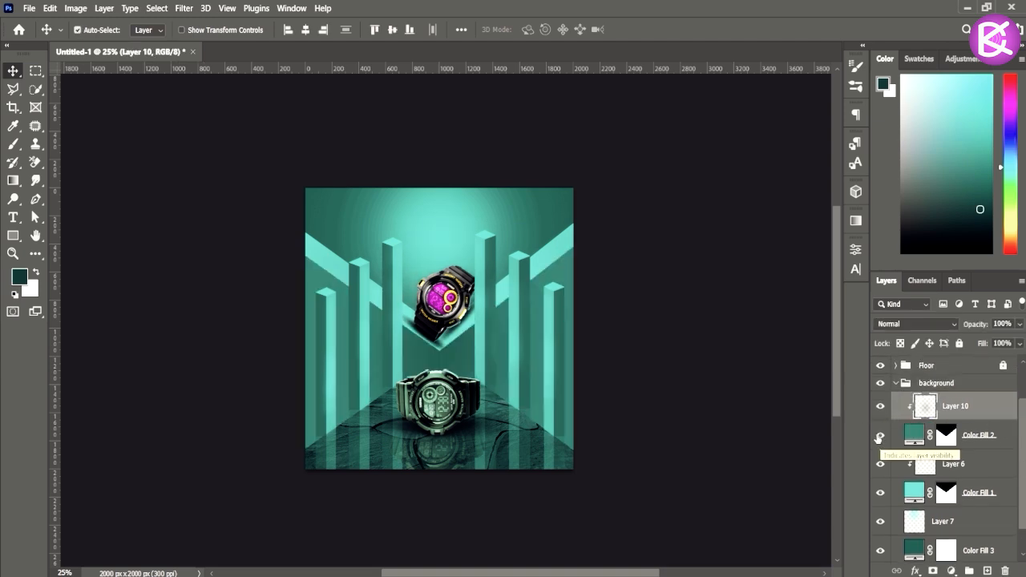
pyautogui.click(896, 383)
pyautogui.click(960, 345)
pyautogui.click(951, 514)
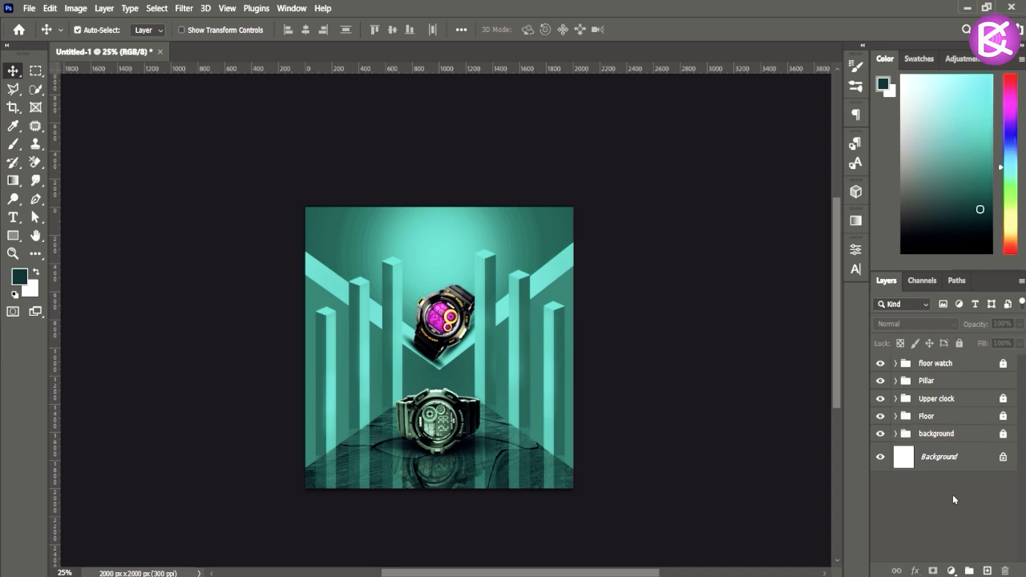
# Step: Add a layer above the background group and draw a V-shaped pen shape, about 2009 x 746 px, along the light band's lower edge
pyautogui.click(933, 369)
pyautogui.press('p')
pyautogui.hotkey('ctrl', '+')
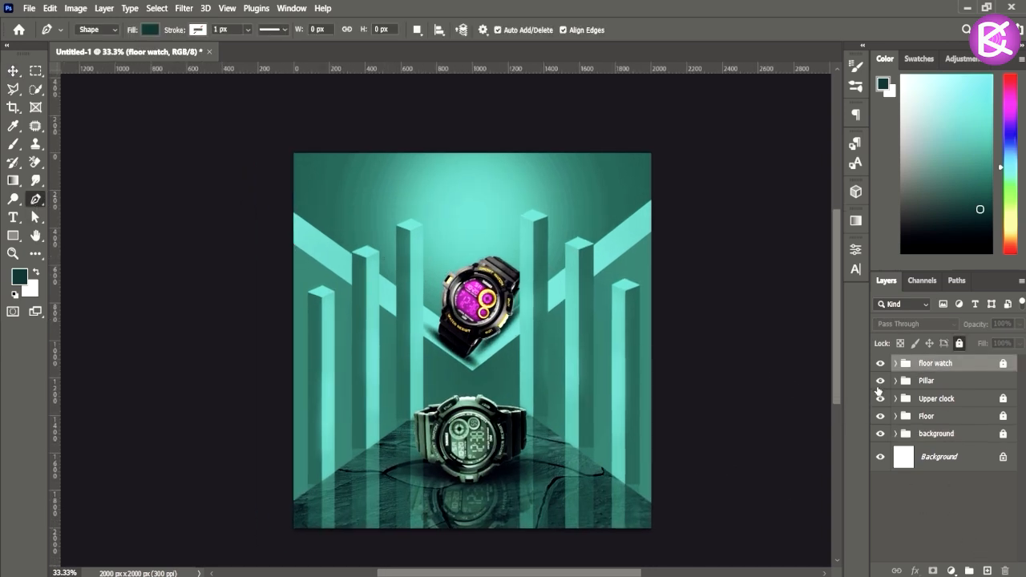
pyautogui.click(947, 437)
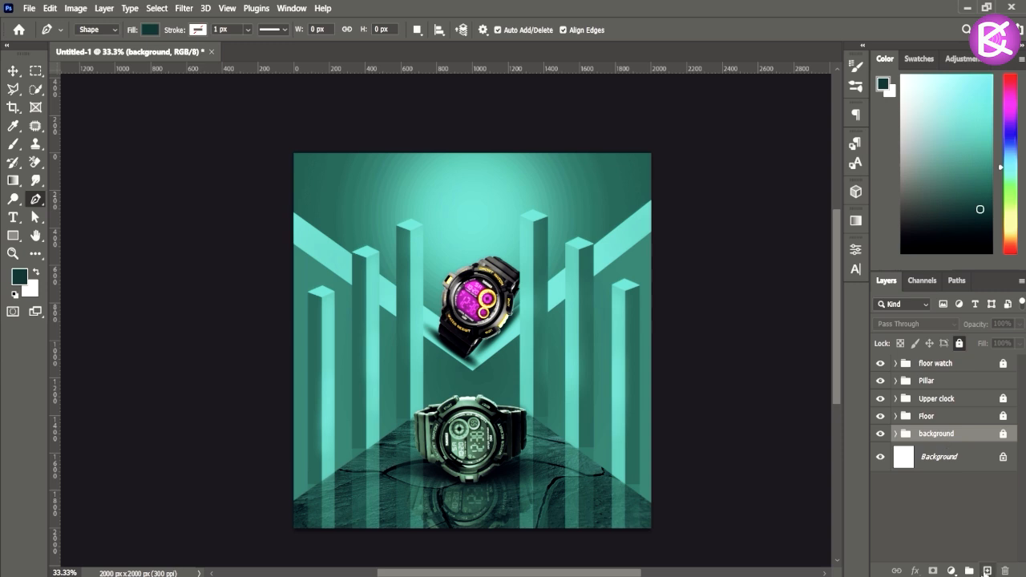
pyautogui.click(987, 571)
pyautogui.click(881, 440)
pyautogui.click(881, 440)
pyautogui.click(880, 464)
pyautogui.click(880, 464)
pyautogui.click(294, 244)
pyautogui.click(474, 371)
pyautogui.click(653, 233)
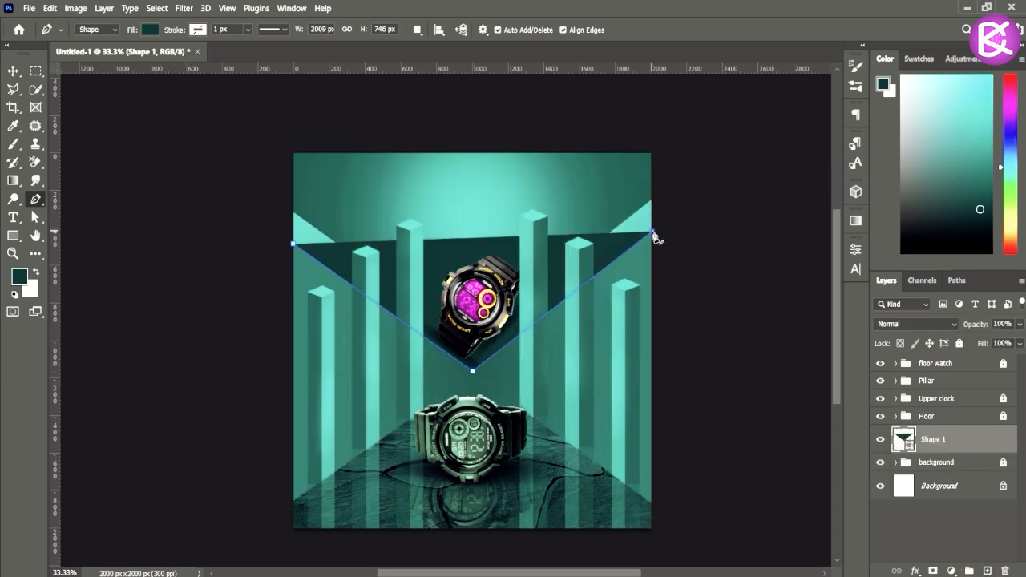
# Step: Remove the V shape's fill and give it a light cyan stroke 4 px wide
pyautogui.click(150, 30)
pyautogui.click(72, 56)
pyautogui.click(117, 104)
pyautogui.click(150, 29)
pyautogui.click(150, 29)
pyautogui.click(73, 57)
pyautogui.click(195, 30)
pyautogui.click(117, 103)
pyautogui.doubleClick(227, 33)
pyautogui.write('5')
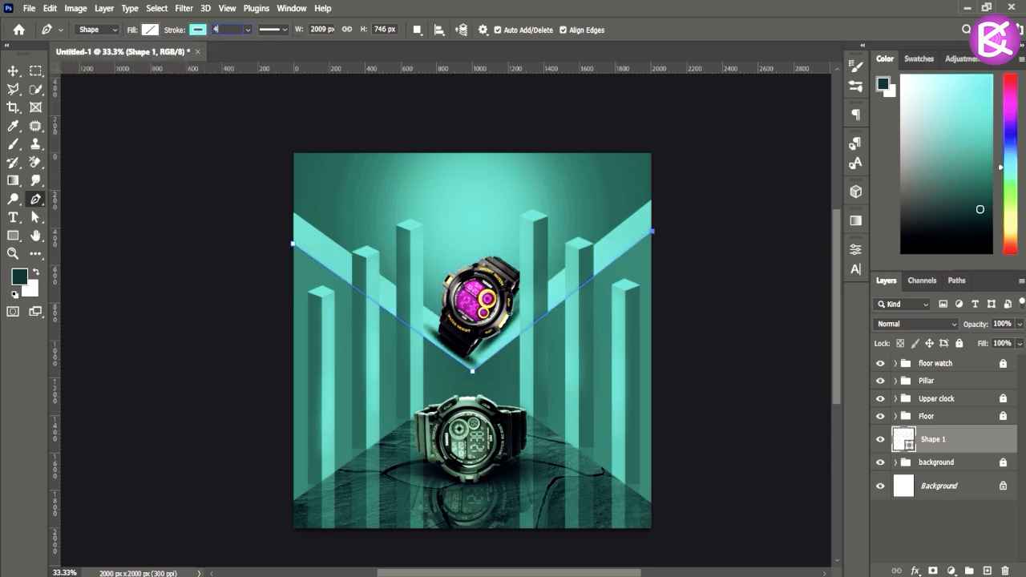
pyautogui.press('Return')
# Step: Set the stroke width of the Shape 1 V line to 5 px
pyautogui.click(14, 71)
pyautogui.click(563, 410)
pyautogui.click(950, 446)
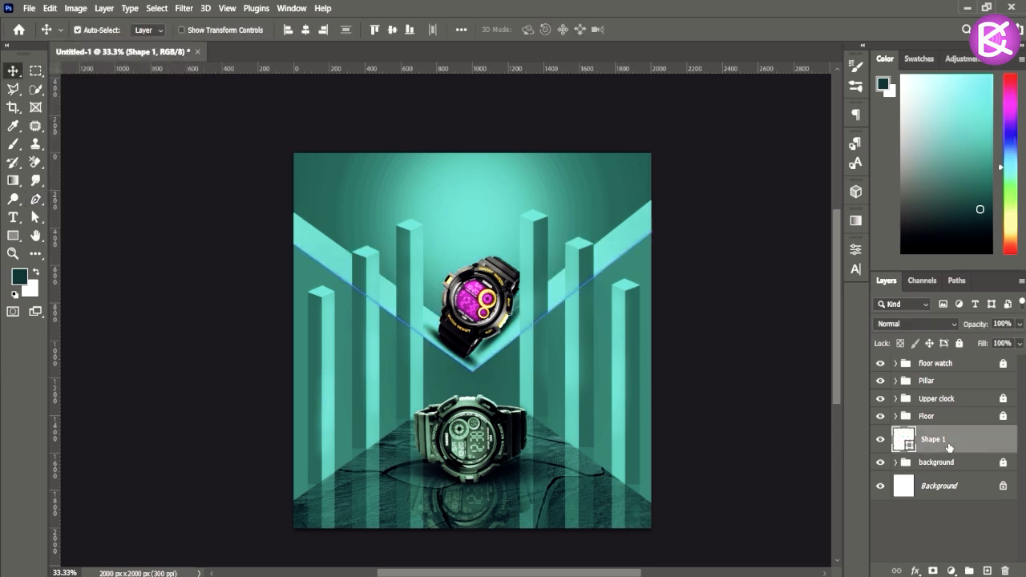
pyautogui.press('u')
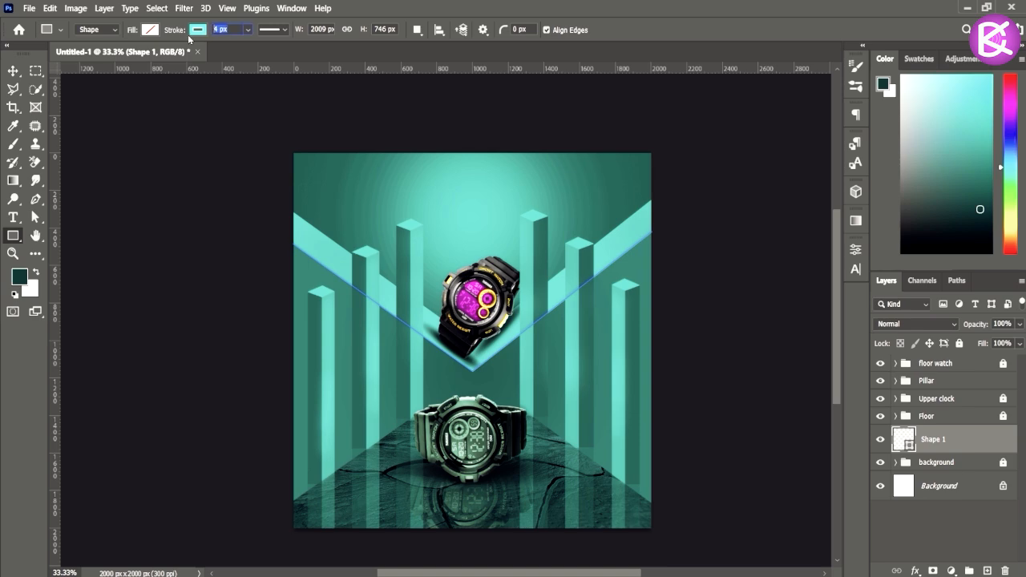
pyautogui.press('v')
pyautogui.click(121, 218)
pyautogui.hotkey('ctrl', '+')
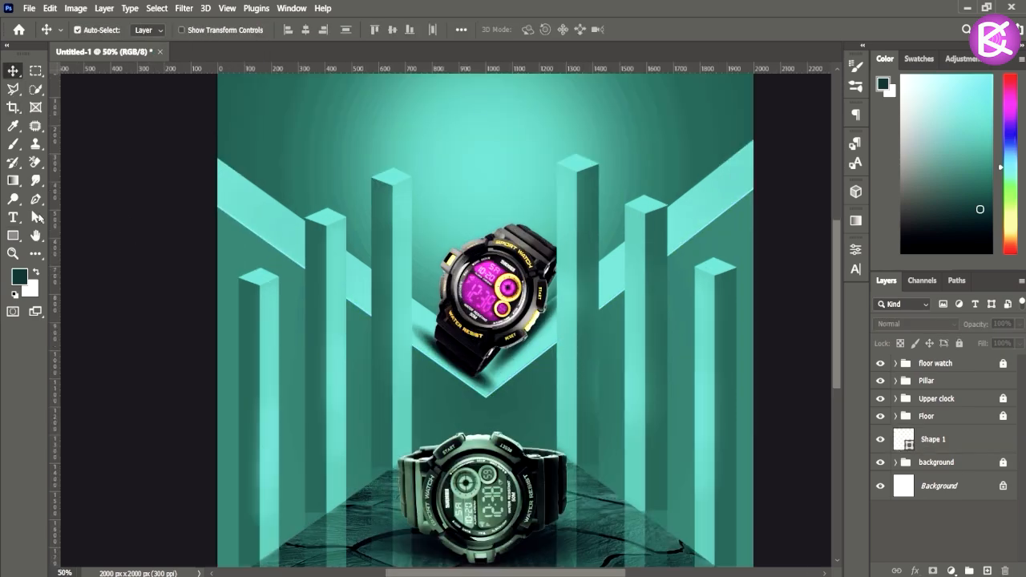
pyautogui.press('u')
pyautogui.click(952, 449)
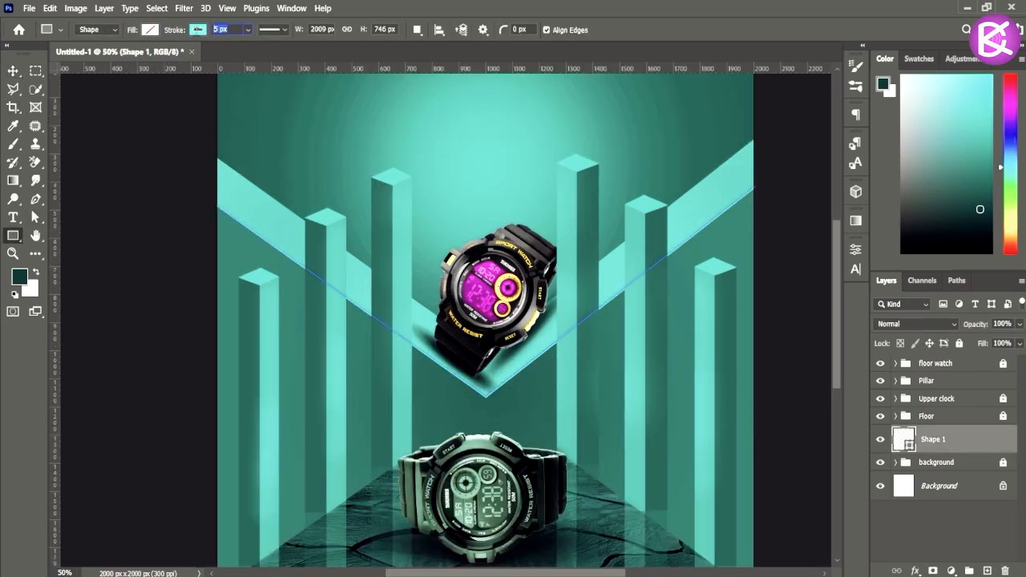
pyautogui.press('v')
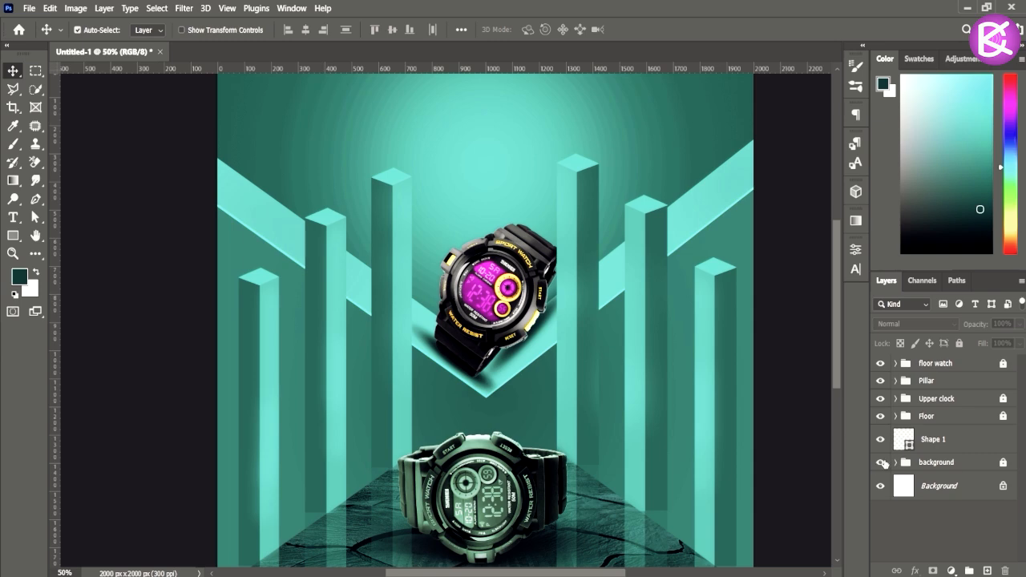
# Step: Convert Shape 1 to a smart object and soften it with a Gaussian Blur of about 3.2 px
pyautogui.click(187, 9)
pyautogui.moveTo(241, 169)
pyautogui.click(401, 233)
pyautogui.click(451, 234)
pyautogui.moveTo(756, 358); pyautogui.dragTo(719, 358)
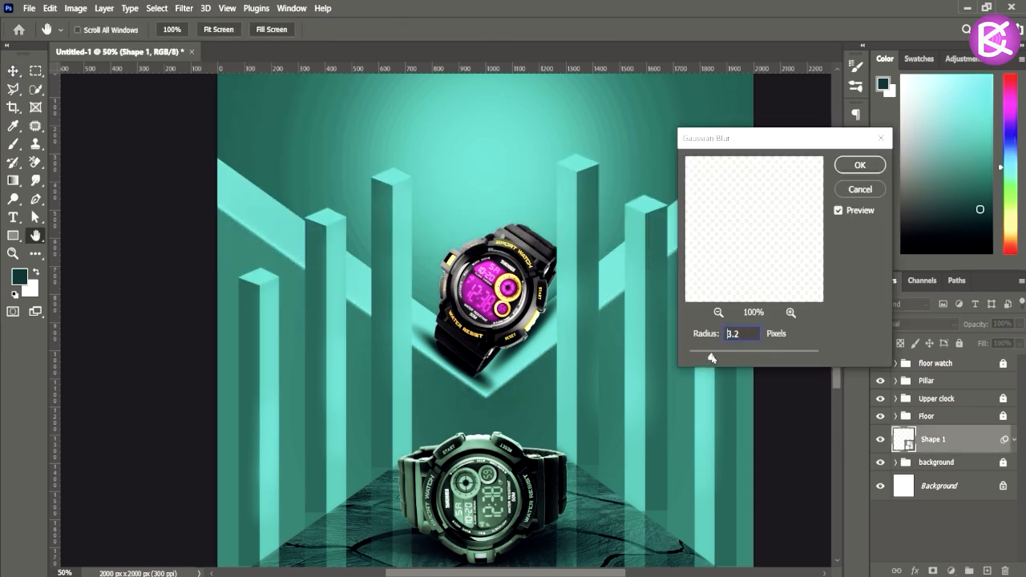
pyautogui.click(862, 167)
pyautogui.hotkey('ctrl', '-')
pyautogui.hotkey('ctrl', '-')
pyautogui.hotkey('ctrl', '+')
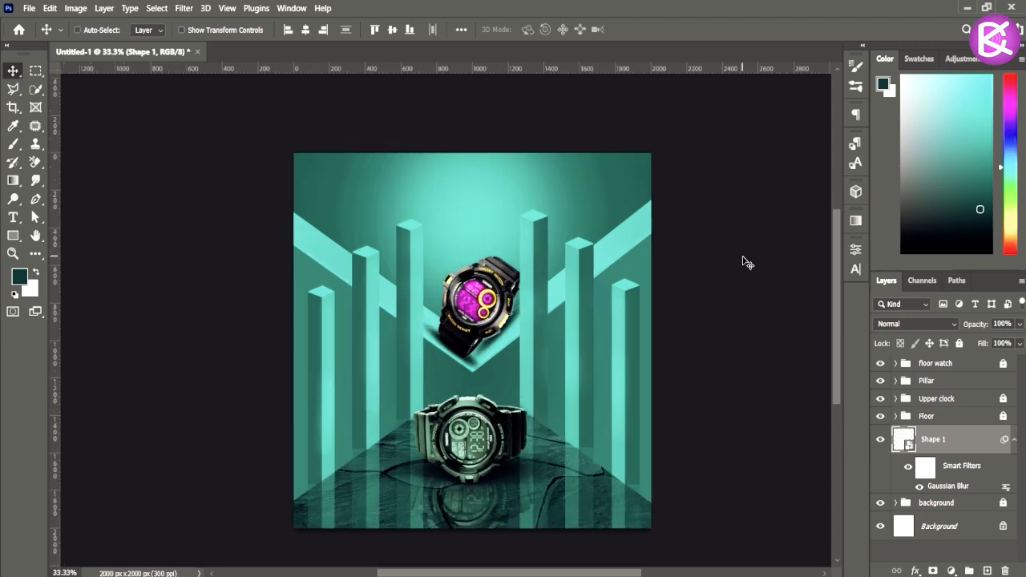
# Step: Draw a second V-shaped pen shape, about 2008 x 767 px, along the light band's upper edge
pyautogui.moveTo(569, 298); pyautogui.dragTo(588, 287)
pyautogui.hotkey('ctrl', '+')
pyautogui.moveTo(836, 263); pyautogui.dragTo(834, 251)
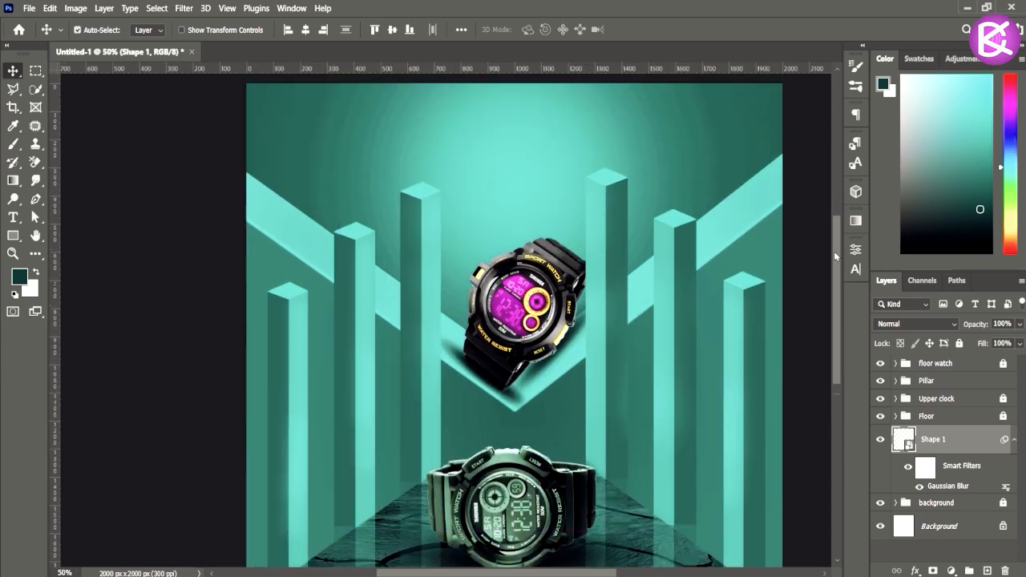
pyautogui.click(35, 199)
pyautogui.click(245, 171)
pyautogui.click(520, 367)
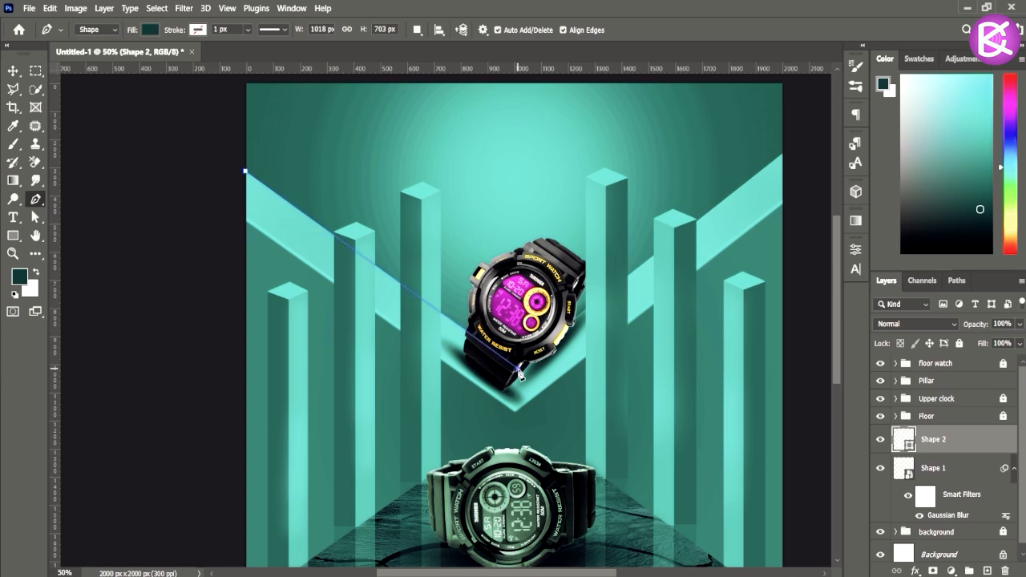
pyautogui.click(783, 154)
# Step: Remove Shape 2's fill and give it a 7 px stroke in dark teal
pyautogui.click(150, 30)
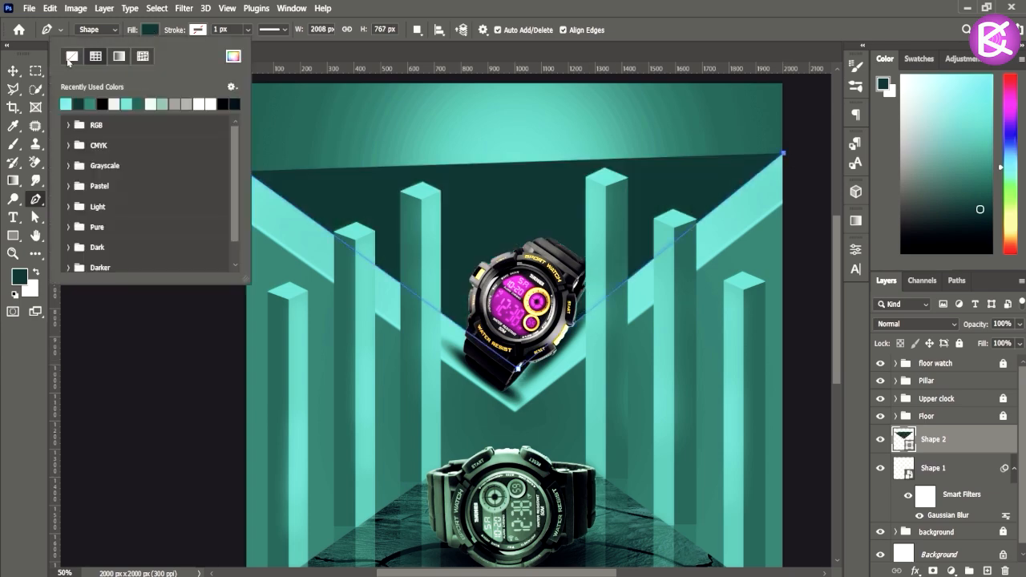
pyautogui.click(67, 58)
pyautogui.click(229, 29)
pyautogui.write('7')
pyautogui.press('Return')
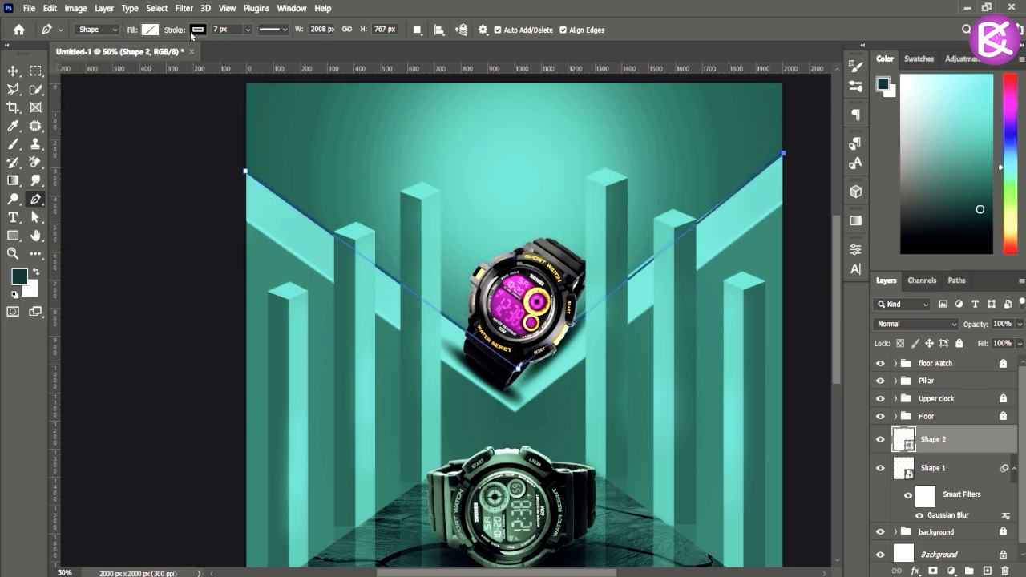
pyautogui.click(22, 280)
pyautogui.click(947, 287)
pyautogui.click(198, 30)
pyautogui.click(128, 103)
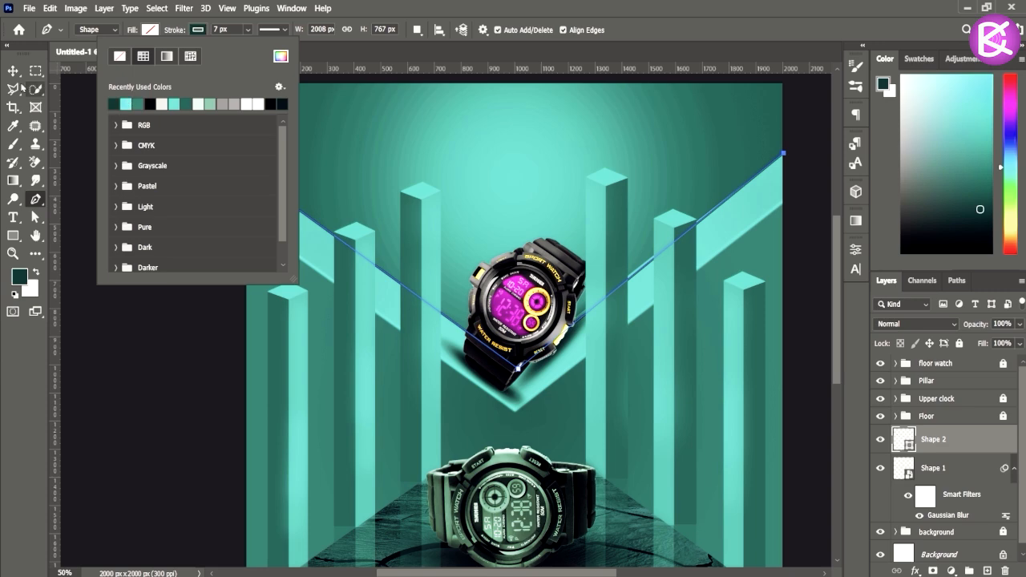
pyautogui.press('v')
pyautogui.press('a')
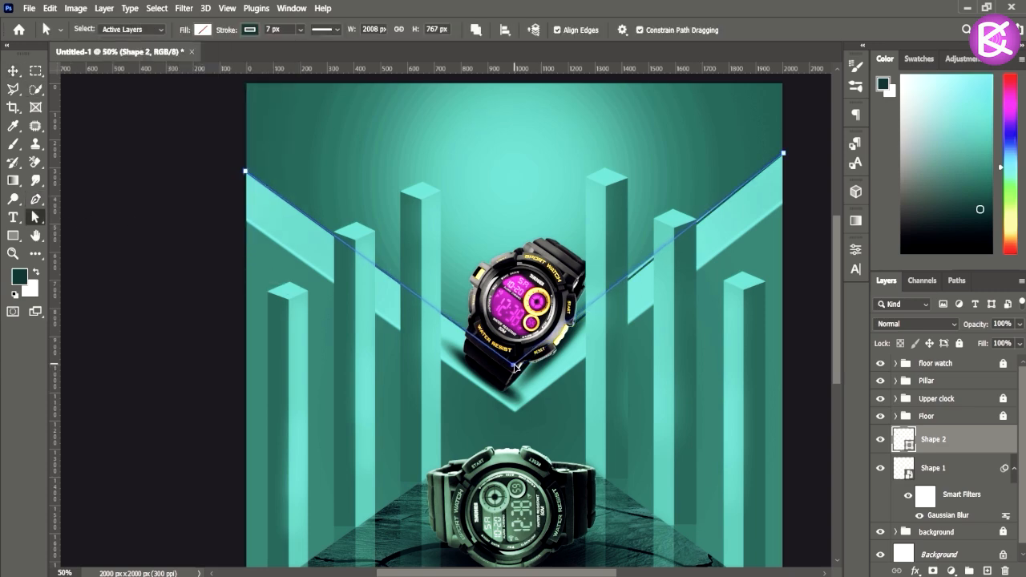
pyautogui.press('v')
pyautogui.click(120, 206)
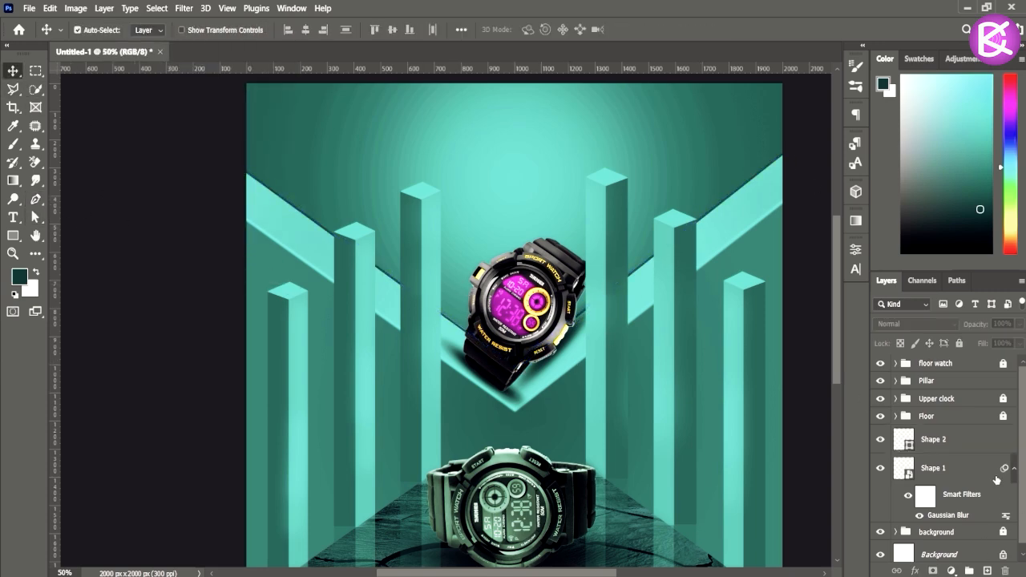
# Step: Convert Shape 2 to a smart object and soften it with a 3.1 px Gaussian Blur
pyautogui.click(950, 439)
pyautogui.click(183, 8)
pyautogui.moveTo(206, 171)
pyautogui.click(378, 224)
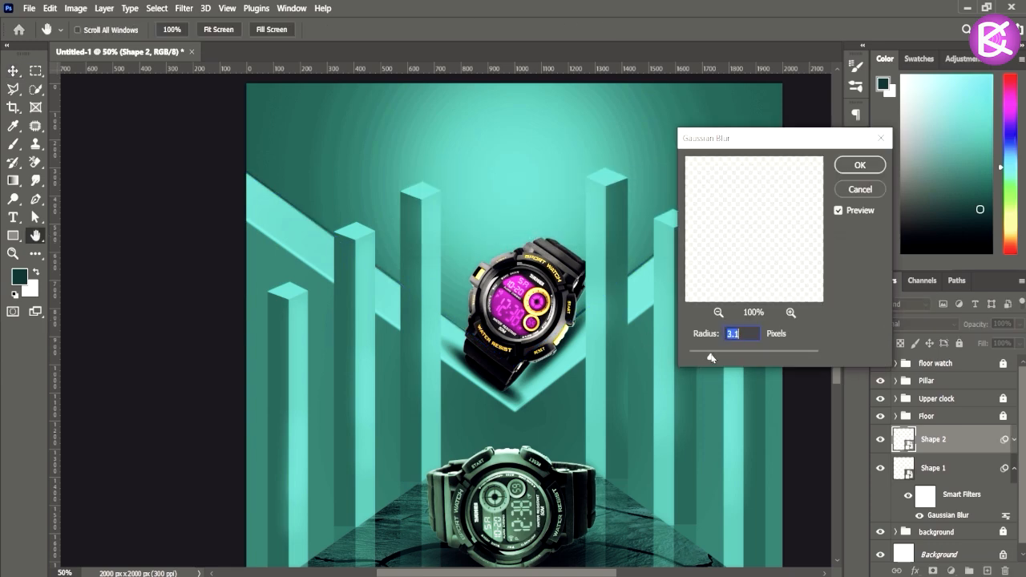
pyautogui.press('Return')
pyautogui.hotkey('ctrl', '-')
pyautogui.hotkey('ctrl', '-')
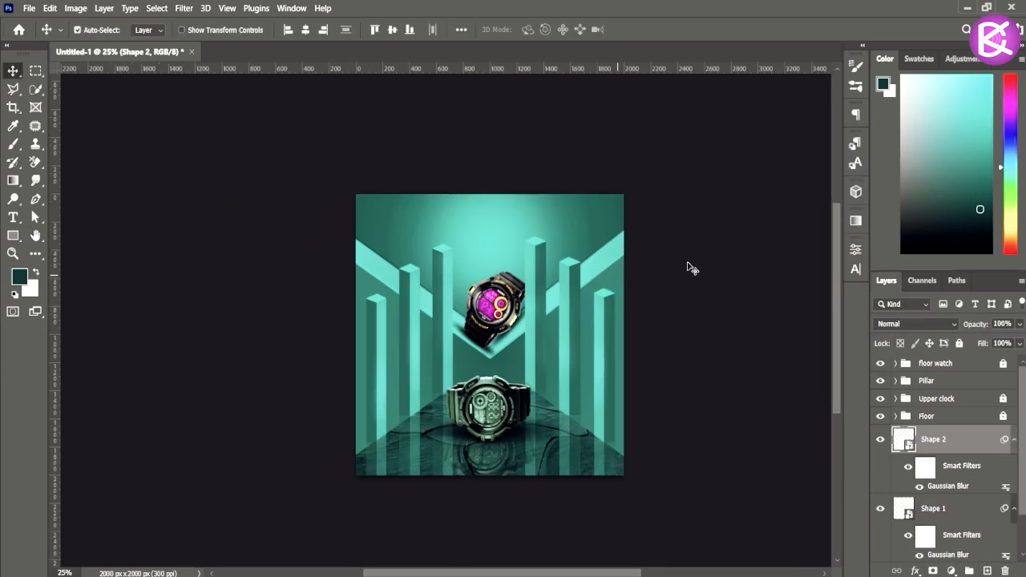
pyautogui.hotkey('ctrl', '+')
# Step: Group the Shape 1 and Shape 2 layers, name the group shadow, and toggle the Pillar group's visibility to check the background
pyautogui.moveTo(1024, 482); pyautogui.dragTo(1024, 521)
pyautogui.keyDown('shift'); pyautogui.click(968, 470); pyautogui.keyUp('shift')
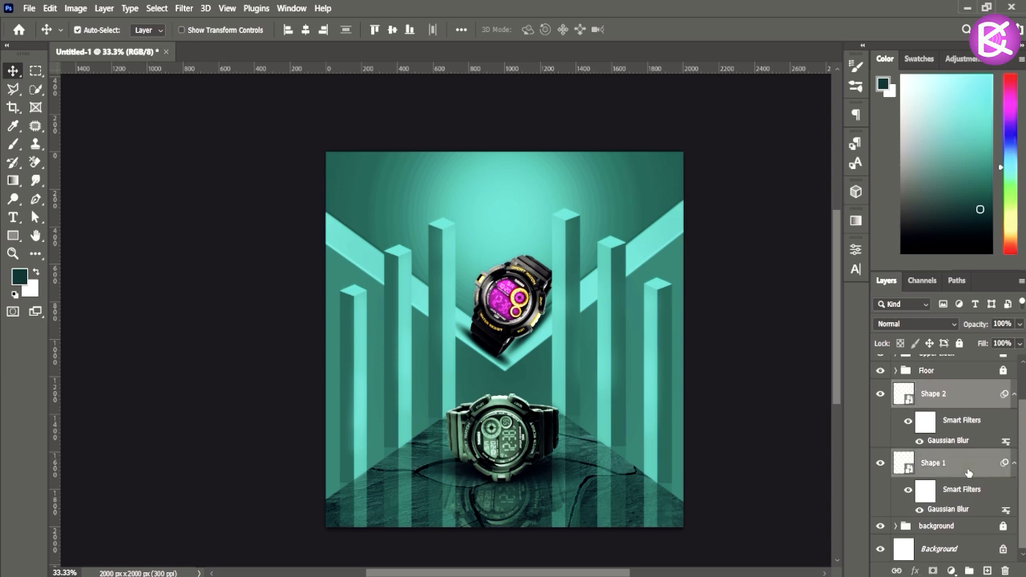
pyautogui.click(971, 570)
pyautogui.doubleClick(933, 433)
pyautogui.write('shadow')
pyautogui.click(976, 492)
pyautogui.click(881, 434)
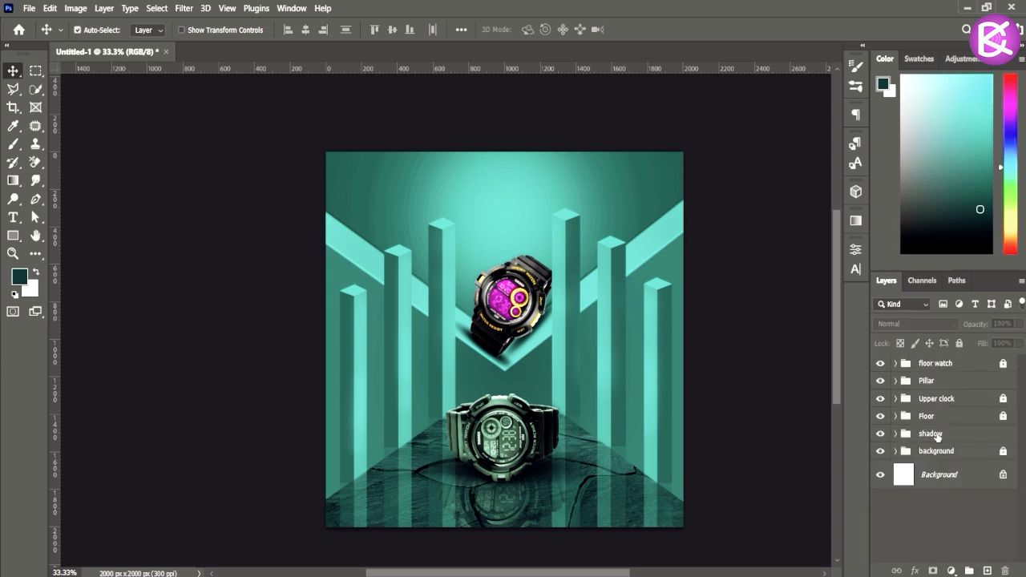
pyautogui.click(880, 381)
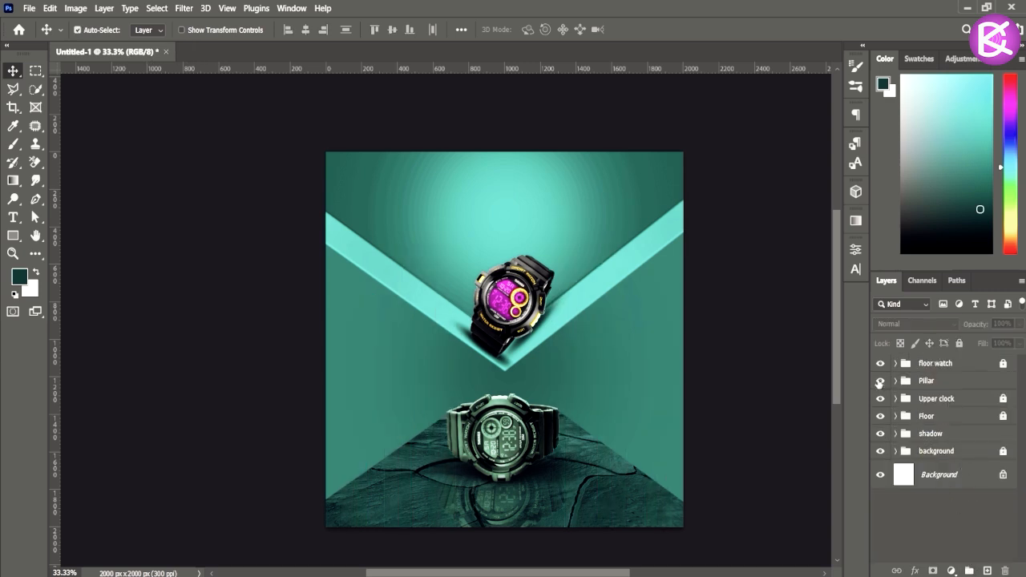
pyautogui.click(881, 380)
# Step: Draw a vertical pen line about 1020 px tall inside the Pillar group, along the front edge of the second pillar from the left
pyautogui.click(896, 381)
pyautogui.moveTo(1022, 399); pyautogui.dragTo(1022, 415)
pyautogui.click(969, 383)
pyautogui.click(987, 571)
pyautogui.hotkey('ctrl', 'z')
pyautogui.scroll(1, 981, 386)
pyautogui.click(970, 381)
pyautogui.click(35, 199)
pyautogui.hotkey('ctrl', '+')
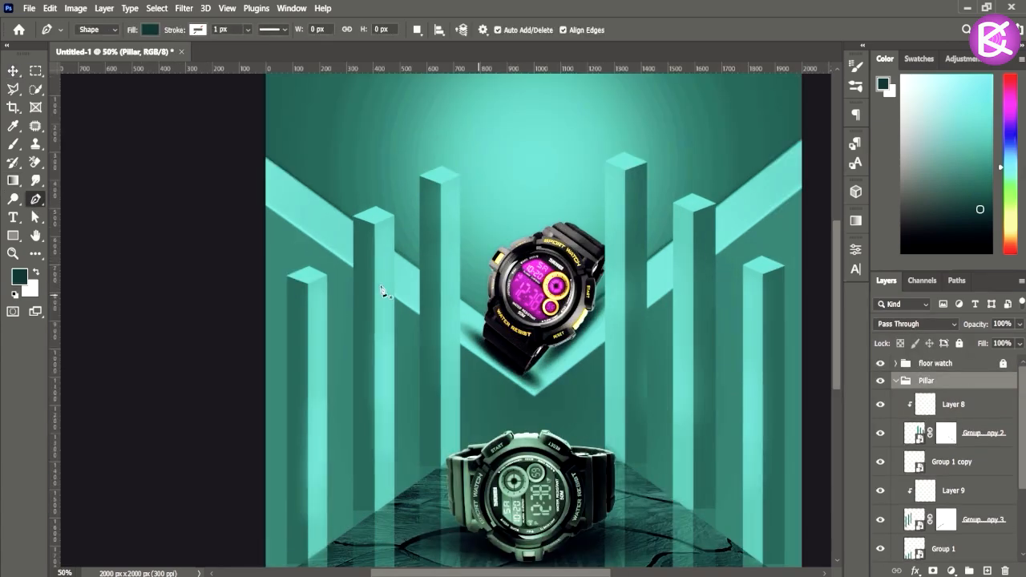
pyautogui.click(373, 225)
pyautogui.scroll(-1, 373, 479)
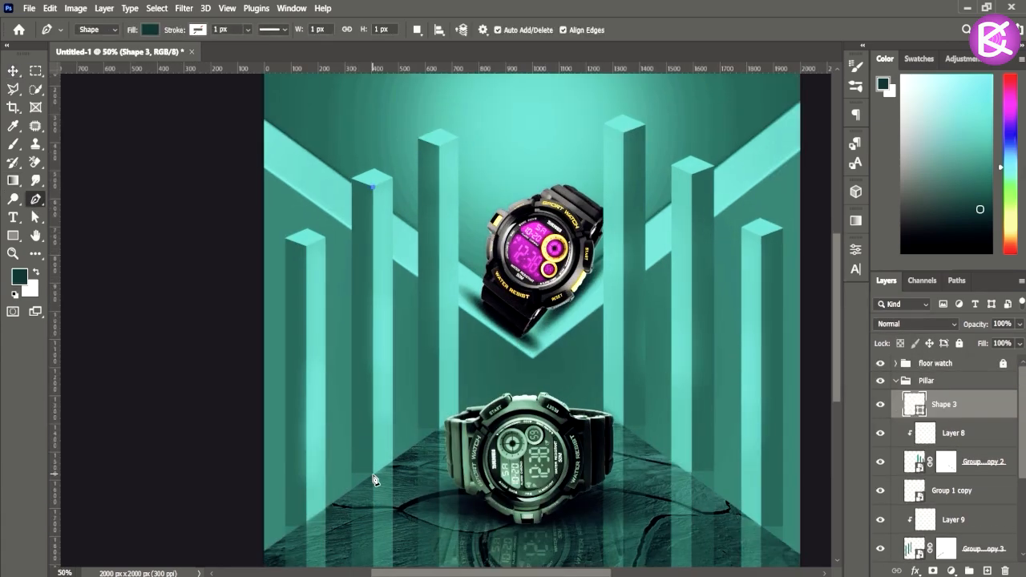
# Step: Remove Shape 3's fill and give it a light teal stroke
pyautogui.click(149, 30)
pyautogui.click(67, 56)
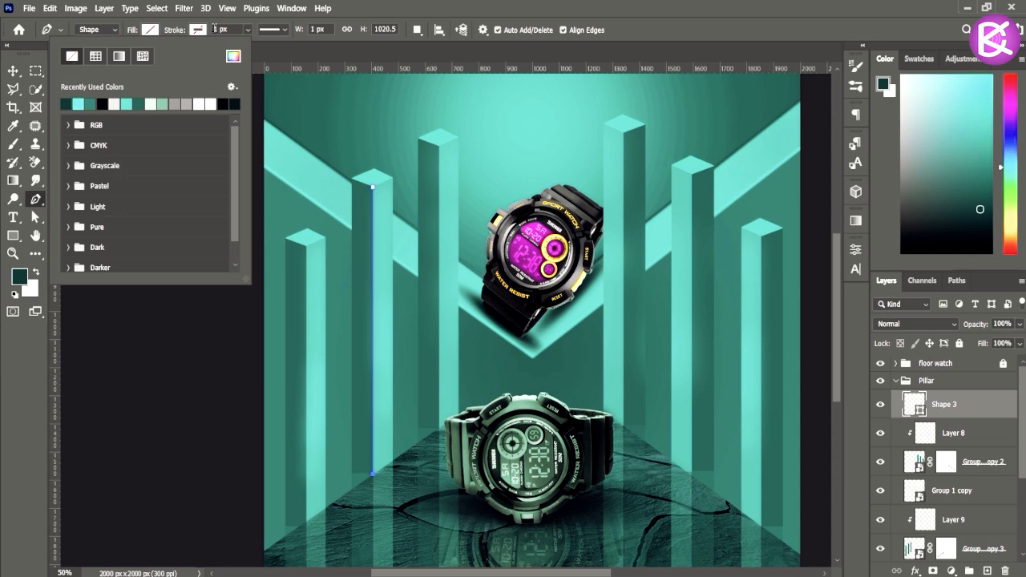
pyautogui.click(196, 30)
pyautogui.click(134, 103)
pyautogui.click(222, 30)
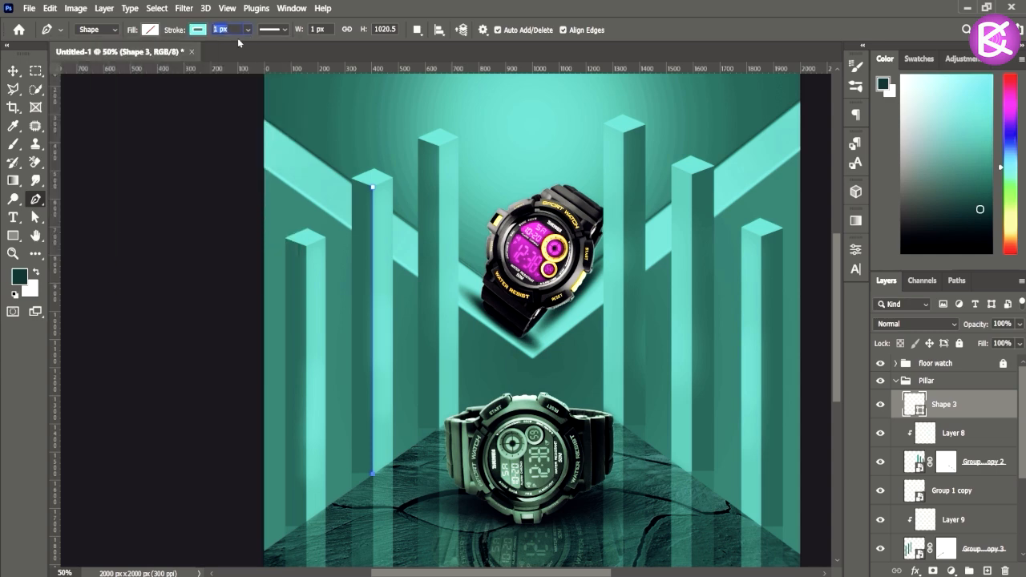
pyautogui.press('v')
pyautogui.click(198, 227)
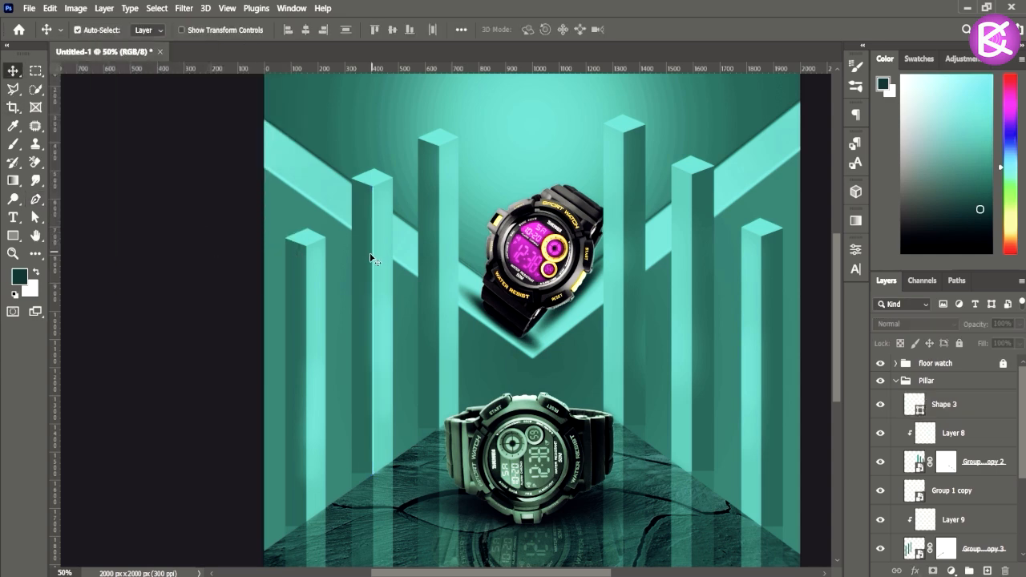
# Step: Draw a vertical pen line about 981 px tall down the front edge of the leftmost pillar
pyautogui.press('p')
pyautogui.click(305, 245)
pyautogui.hotkey('ctrl', '+')
pyautogui.click(259, 486)
# Step: Remove Shape 4's fill and give it a 3 px light teal stroke
pyautogui.click(150, 29)
pyautogui.click(66, 56)
pyautogui.click(197, 30)
pyautogui.click(114, 102)
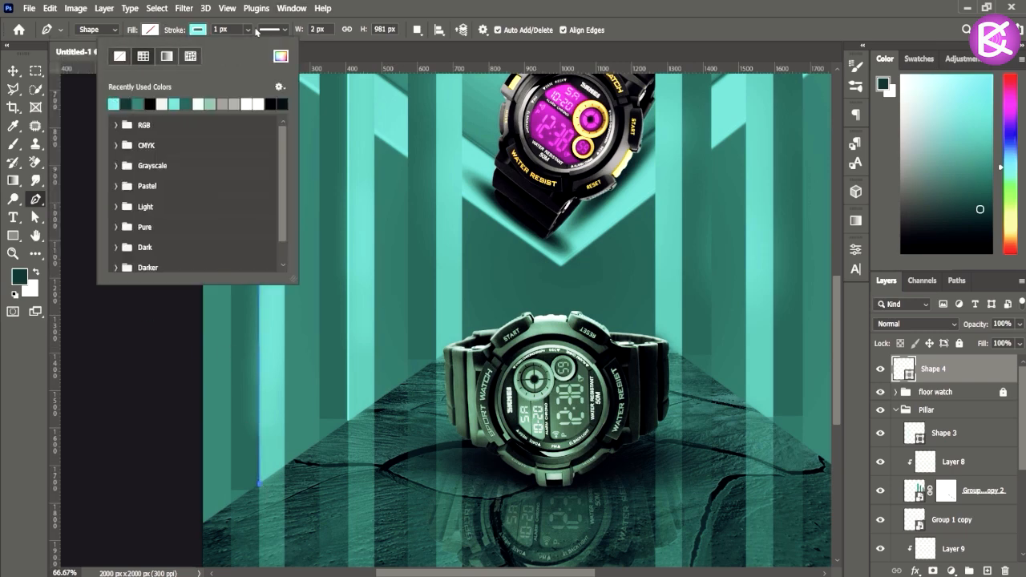
pyautogui.click(369, 6)
pyautogui.moveTo(228, 30); pyautogui.dragTo(188, 37)
pyautogui.write('3')
pyautogui.press('Return')
pyautogui.click(14, 70)
pyautogui.click(247, 209)
# Step: Draw a vertical line about 1006 px tall down the third pillar's front edge, with no fill and a light teal stroke
pyautogui.moveTo(347, 183); pyautogui.dragTo(284, 287)
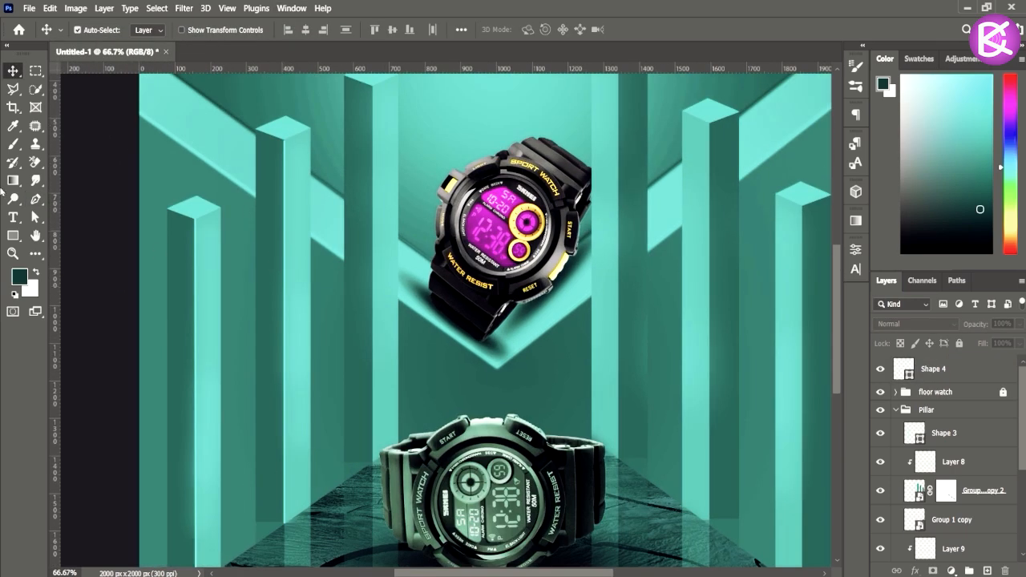
pyautogui.press('p')
pyautogui.click(373, 85)
pyautogui.click(372, 464)
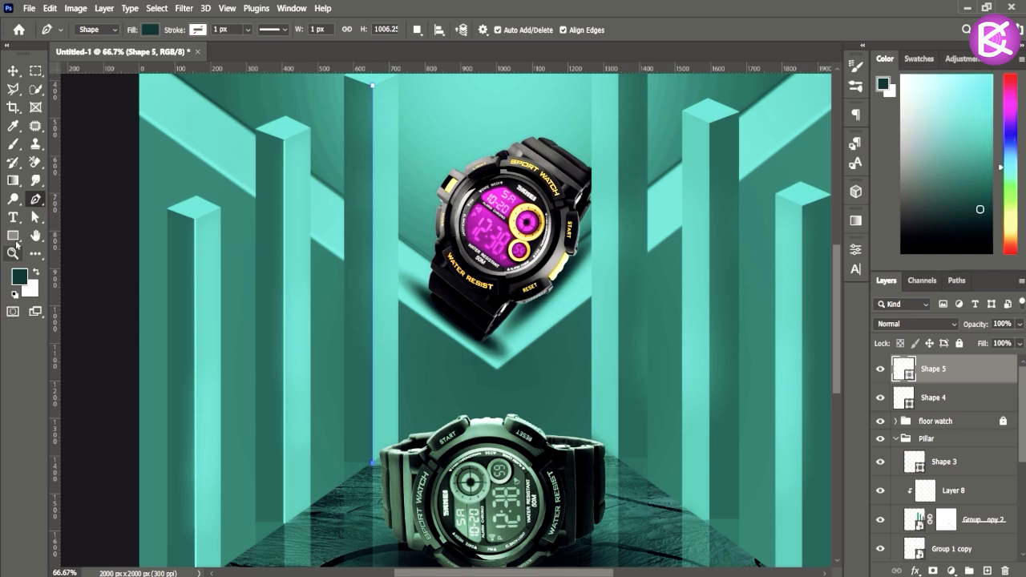
pyautogui.click(150, 29)
pyautogui.click(66, 56)
pyautogui.click(196, 30)
pyautogui.doubleClick(115, 104)
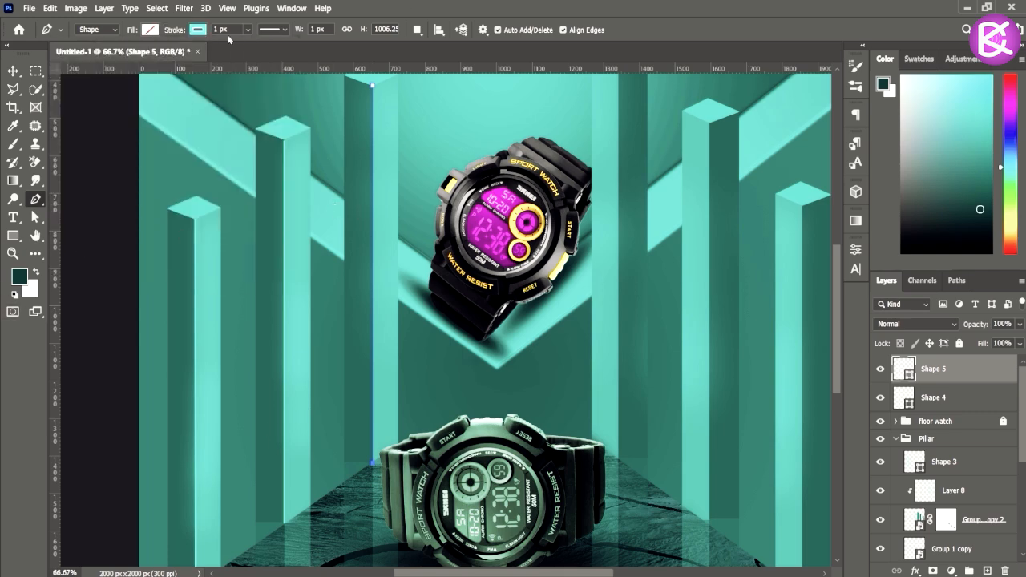
pyautogui.press('Return')
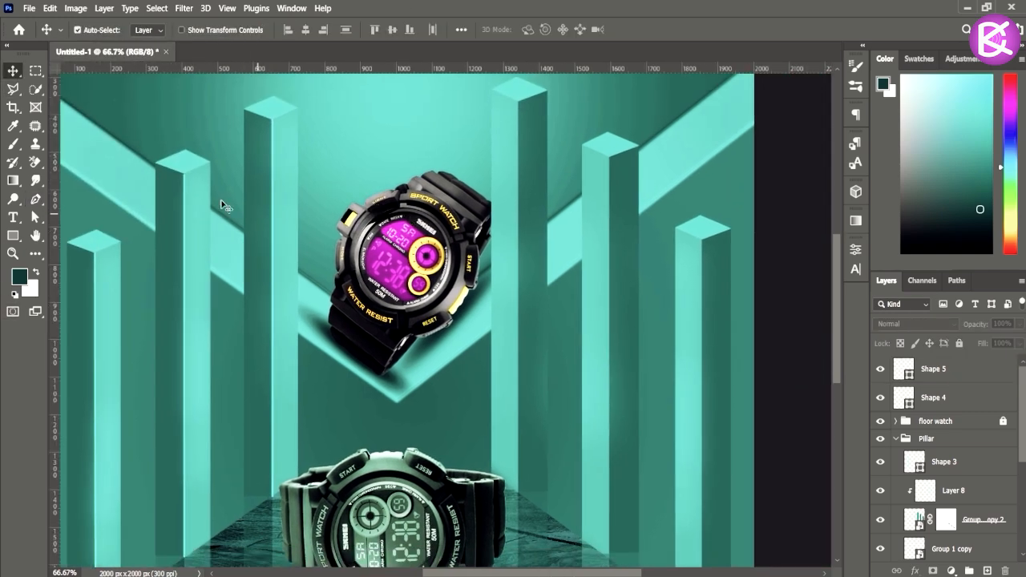
# Step: Draw a vertical line about 1045 px tall down the fourth pillar's front edge, with no fill and a 4 px light teal stroke
pyautogui.click(519, 101)
pyautogui.click(519, 493)
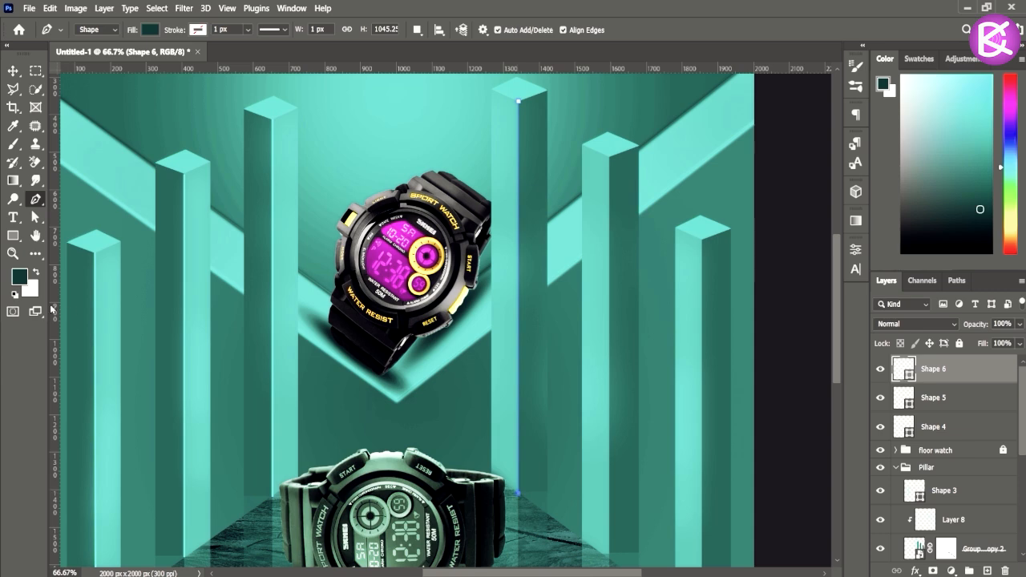
pyautogui.click(150, 30)
pyautogui.click(73, 60)
pyautogui.click(199, 32)
pyautogui.click(115, 102)
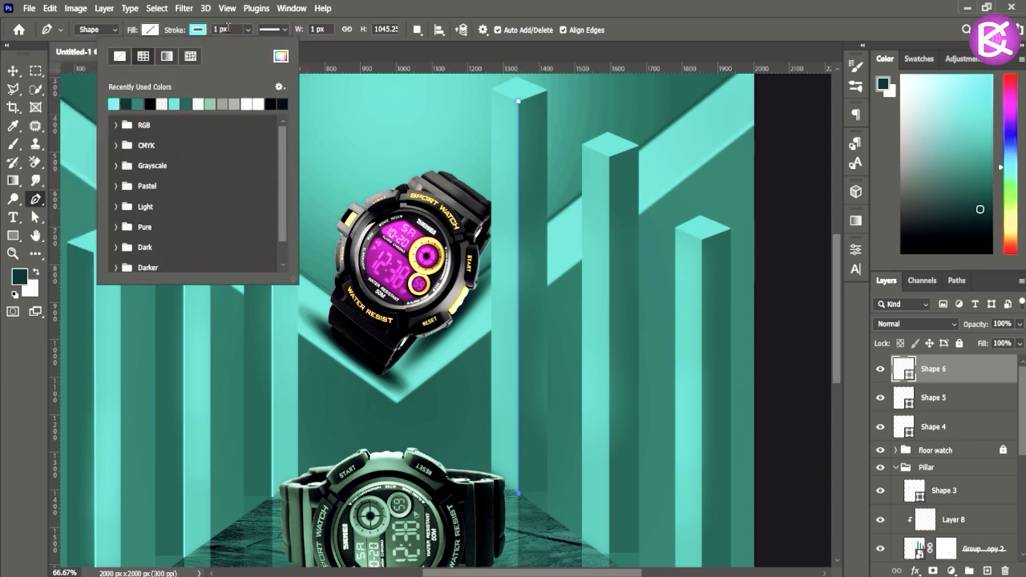
pyautogui.moveTo(231, 30); pyautogui.dragTo(198, 34)
pyautogui.write('4')
pyautogui.press('Return')
pyautogui.press('v')
# Step: Draw a vertical line about 1058 px tall down the fifth pillar's front edge with the 4 px light teal stroke
pyautogui.click(35, 200)
pyautogui.click(609, 156)
pyautogui.click(609, 559)
pyautogui.press('Return')
# Step: Draw a vertical 4 px light teal line down the front edge of the rightmost pillar, ending at the floor
pyautogui.click(702, 239)
pyautogui.scroll(-2, 700, 568)
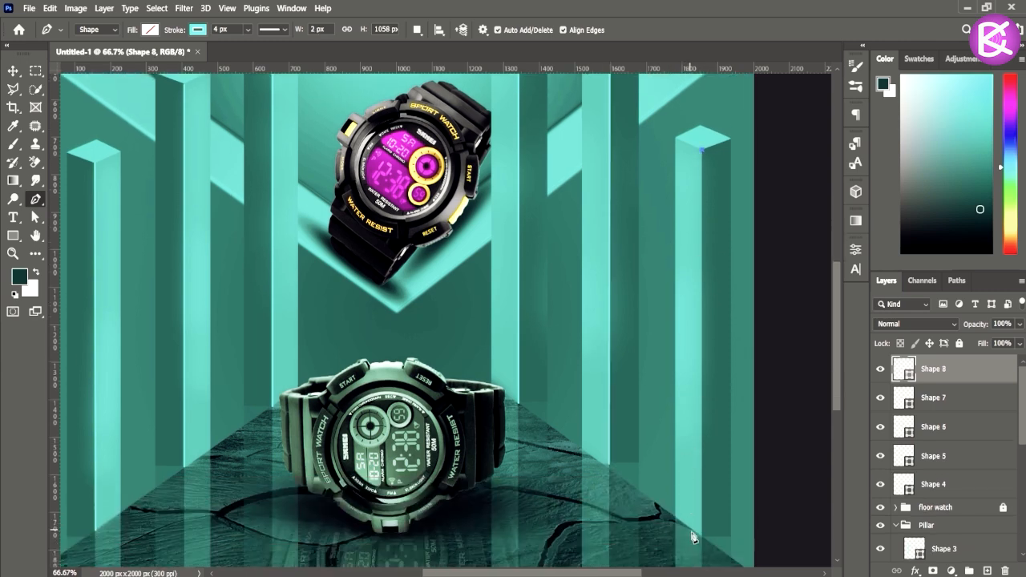
pyautogui.click(702, 542)
pyautogui.press('Return')
pyautogui.press('v')
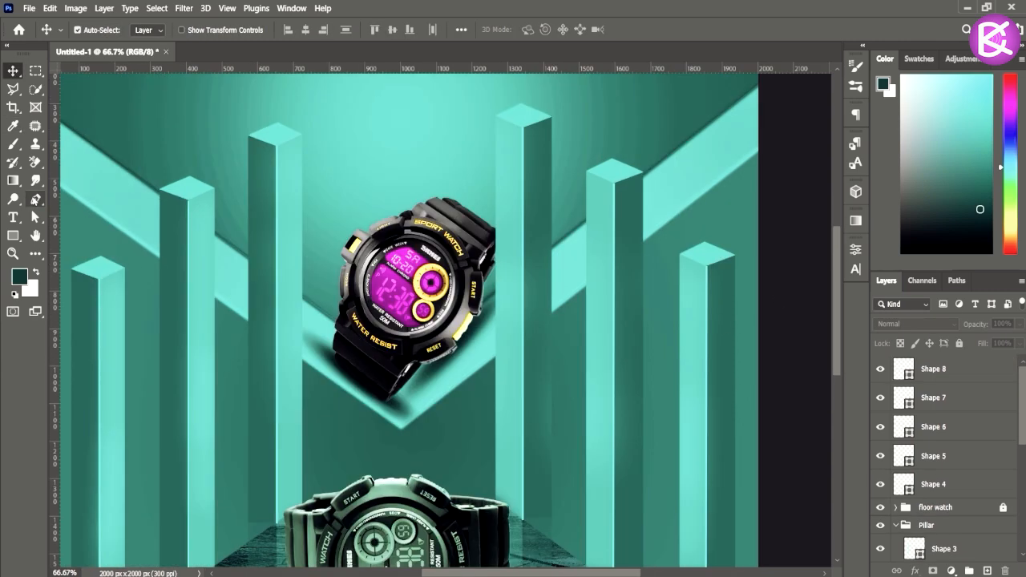
# Step: Convert the selected pillar edge lines into the Shape 6 smart object and soften it with a 3.1 px Gaussian Blur
pyautogui.click(922, 397)
pyautogui.keyDown('shift'); pyautogui.click(919, 434); pyautogui.keyUp('shift')
pyautogui.rightClick(953, 434)
pyautogui.click(824, 220)
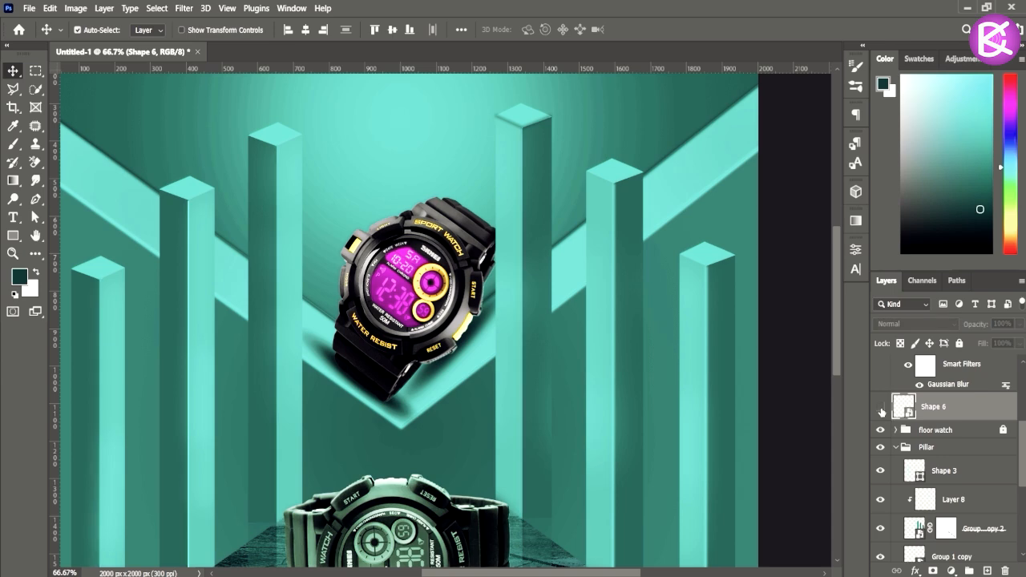
pyautogui.click(184, 8)
pyautogui.moveTo(241, 176)
pyautogui.click(378, 229)
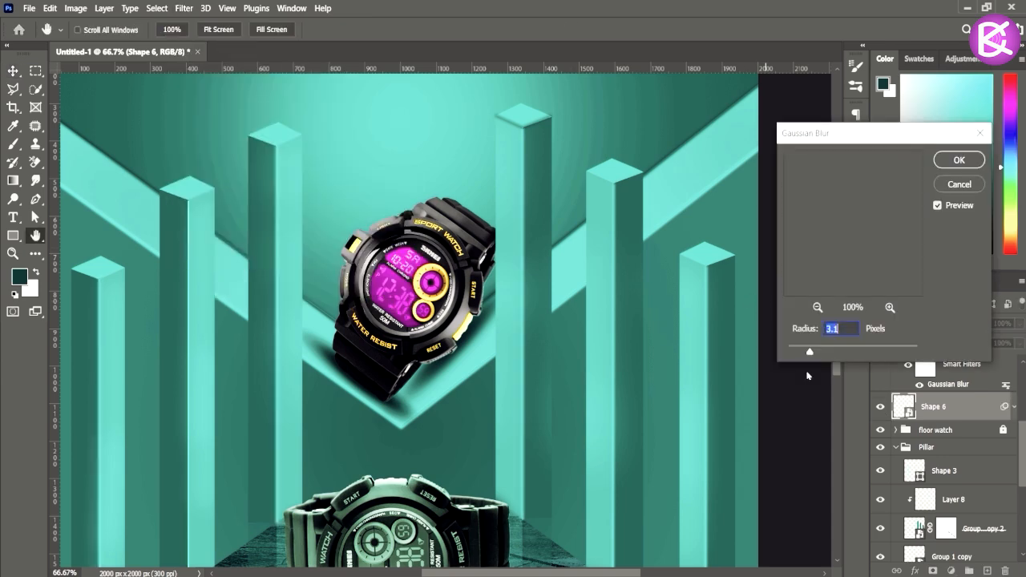
pyautogui.click(956, 160)
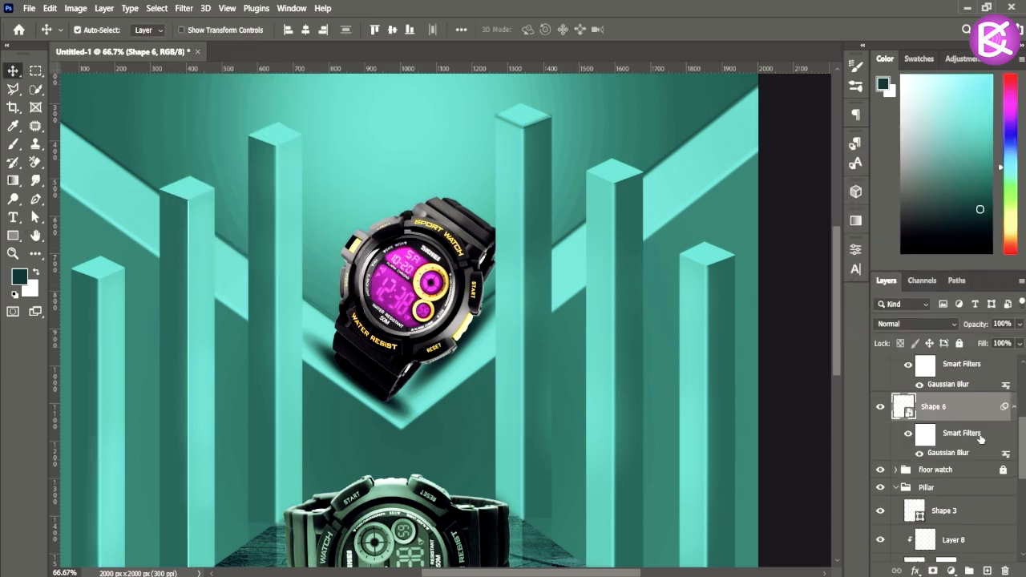
# Step: Move the Shape 3 layer out of the Pillar group to just above the floor watch group
pyautogui.scroll(-3, 994, 433)
pyautogui.moveTo(1020, 412); pyautogui.dragTo(1019, 468)
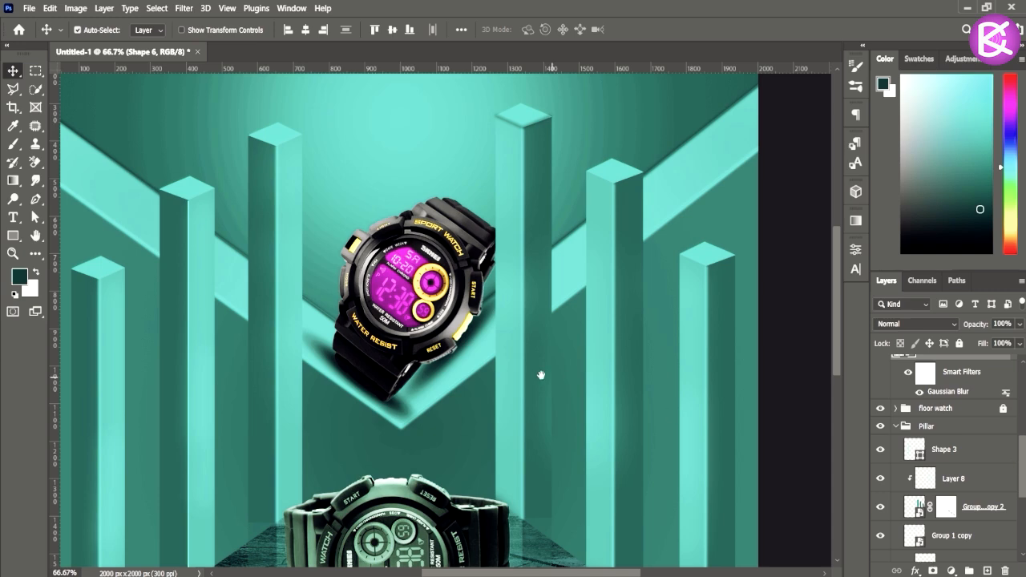
pyautogui.moveTo(570, 381); pyautogui.dragTo(592, 346)
pyautogui.moveTo(952, 455); pyautogui.dragTo(894, 413)
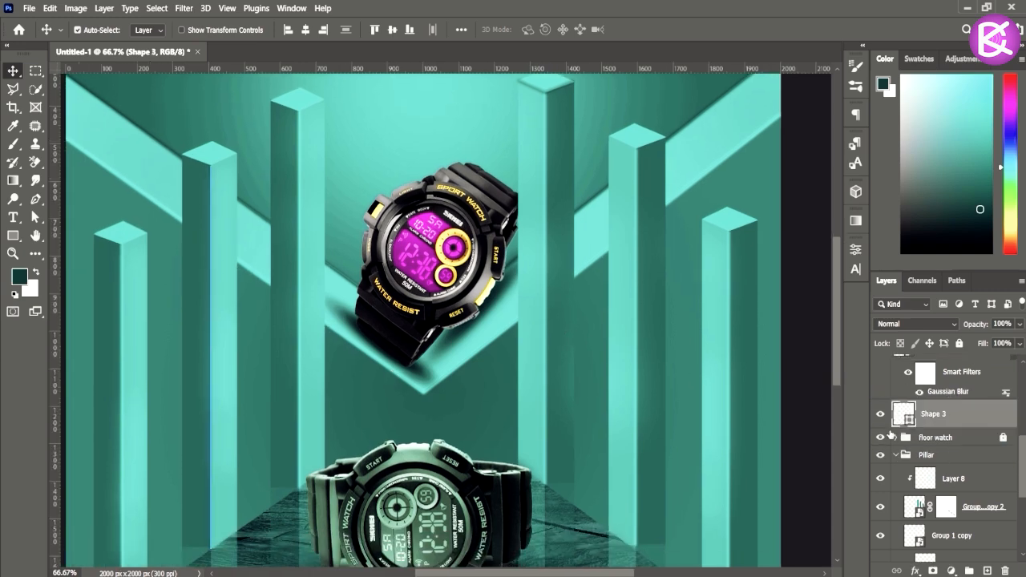
# Step: Convert Shape 3 to a smart object and soften it with a Gaussian Blur
pyautogui.click(183, 8)
pyautogui.click(378, 222)
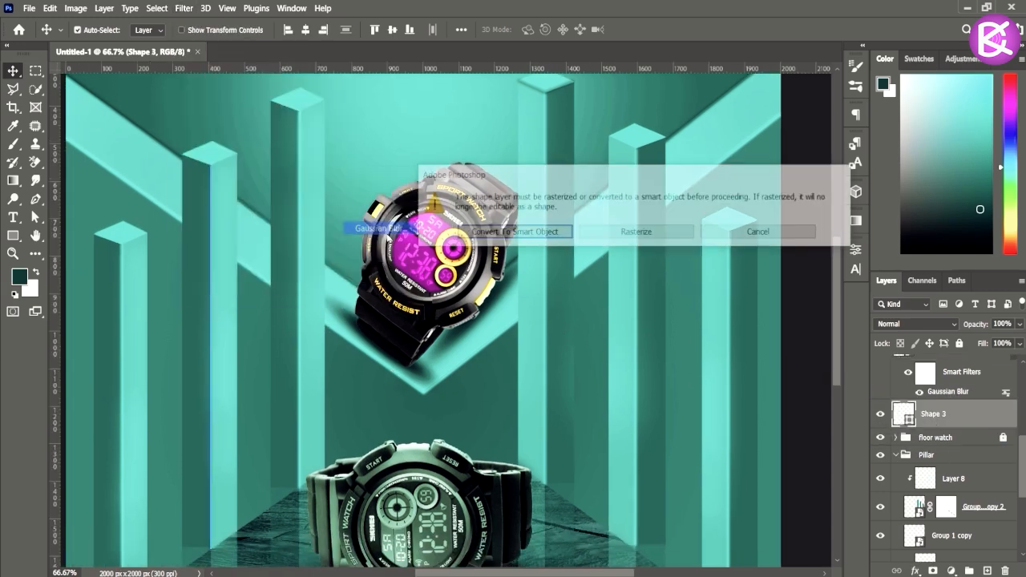
pyautogui.click(952, 168)
# Step: Combine all the blurred pillar edge line layers above the floor watch group into one smart object
pyautogui.moveTo(1020, 459)
pyautogui.mouseDown()
pyautogui.moveTo(1020, 386)
pyautogui.moveTo(1020, 466)
pyautogui.mouseUp()
pyautogui.keyDown('shift'); pyautogui.click(932, 377); pyautogui.keyUp('shift')
pyautogui.click(881, 374)
pyautogui.click(964, 431)
pyautogui.keyDown('shift'); pyautogui.click(943, 378); pyautogui.keyUp('shift')
pyautogui.rightClick(943, 377)
pyautogui.click(813, 166)
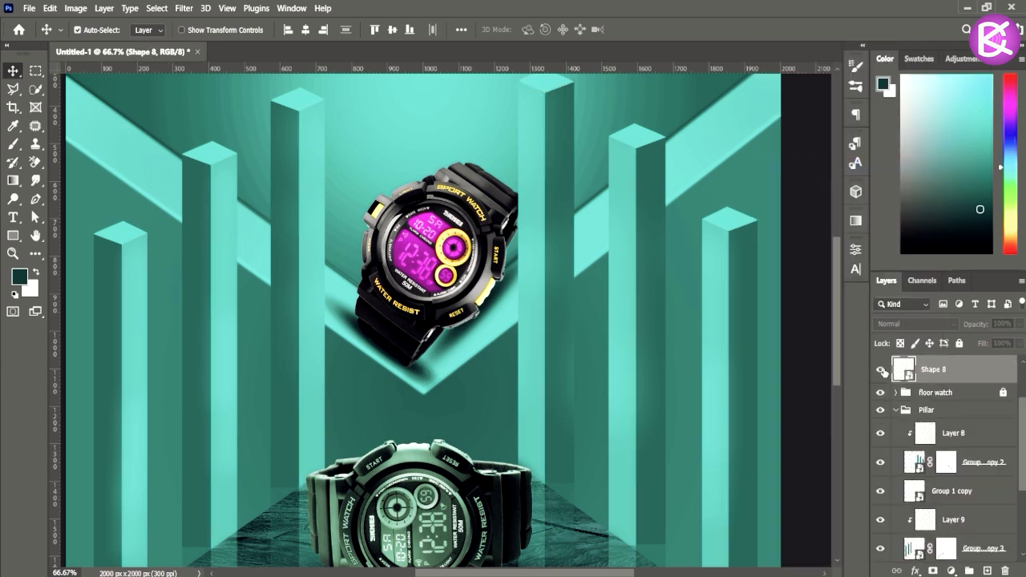
pyautogui.hotkey('ctrl', '-')
pyautogui.hotkey('ctrl', '-')
pyautogui.hotkey('ctrl', '+')
pyautogui.hotkey('ctrl', '+')
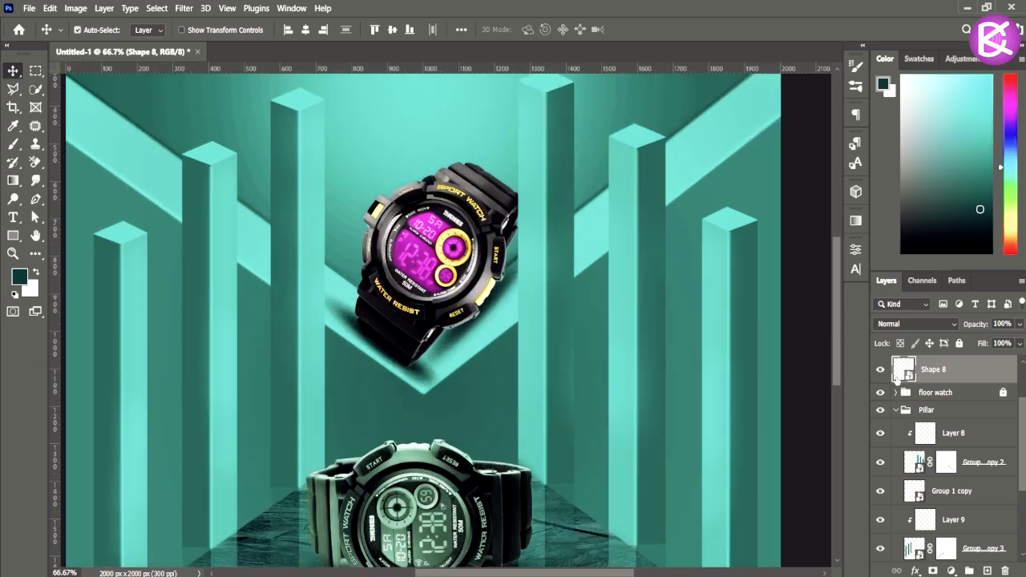
# Step: Draw a V-shaped line about 151 x 34 px along the second pillar's top front edges, with no fill and a 3 px light teal stroke
pyautogui.moveTo(694, 335); pyautogui.dragTo(755, 403)
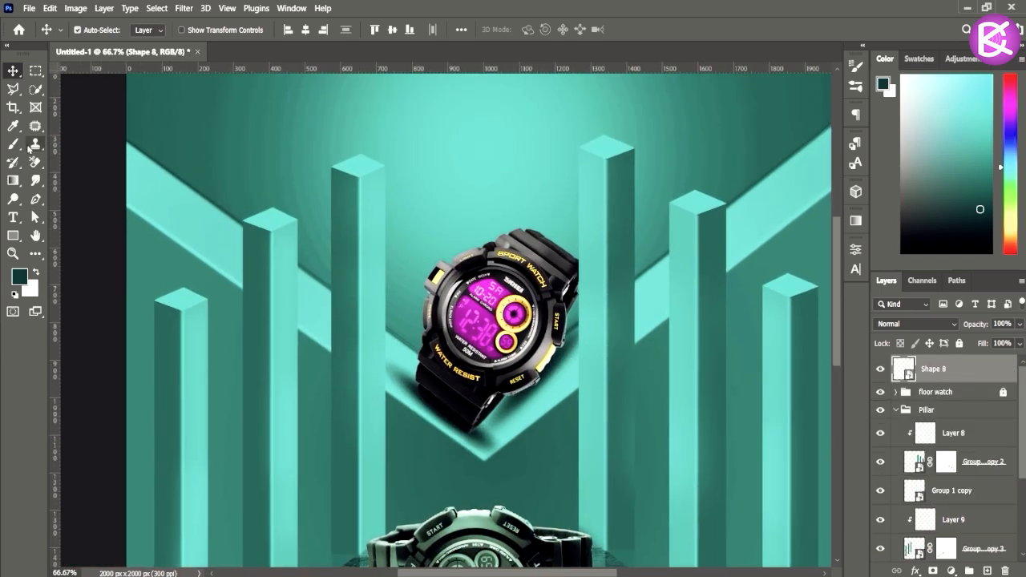
pyautogui.press('p')
pyautogui.click(243, 221)
pyautogui.click(271, 232)
pyautogui.click(150, 30)
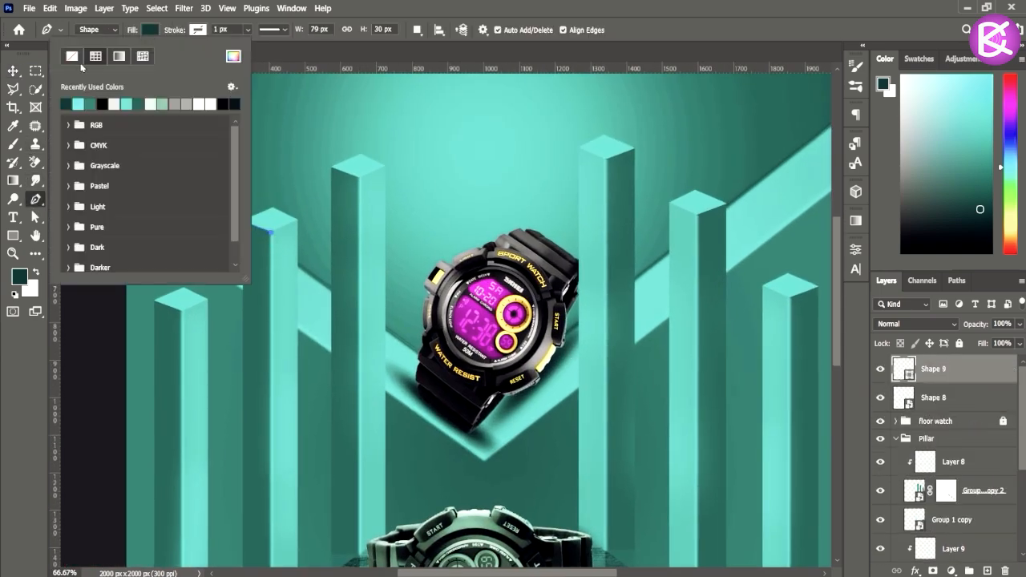
pyautogui.click(70, 56)
pyautogui.click(199, 29)
pyautogui.click(129, 104)
pyautogui.click(297, 219)
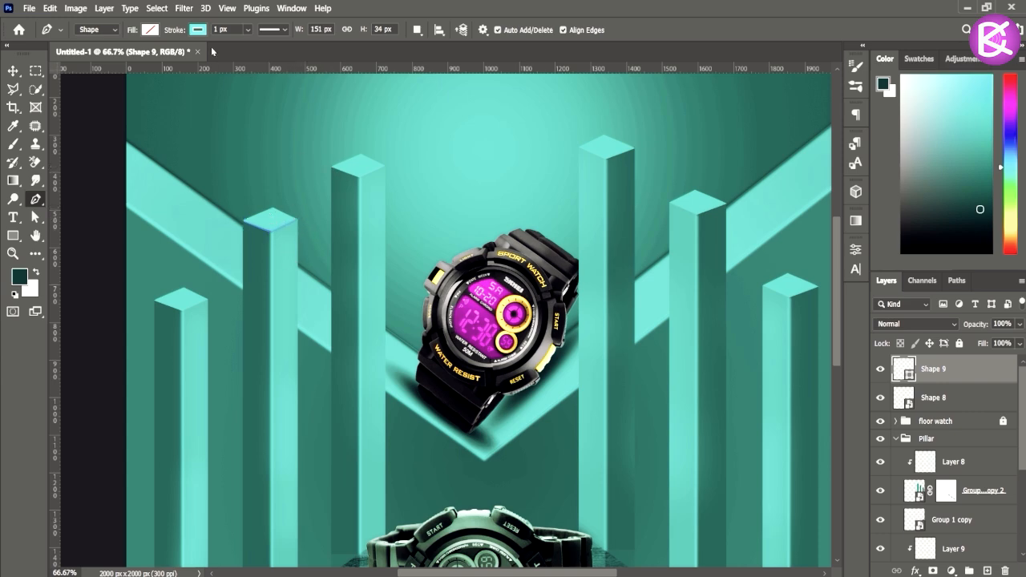
# Step: Draw a matching 3 px light teal line along the front edges of the third pillar's top
pyautogui.click(333, 171)
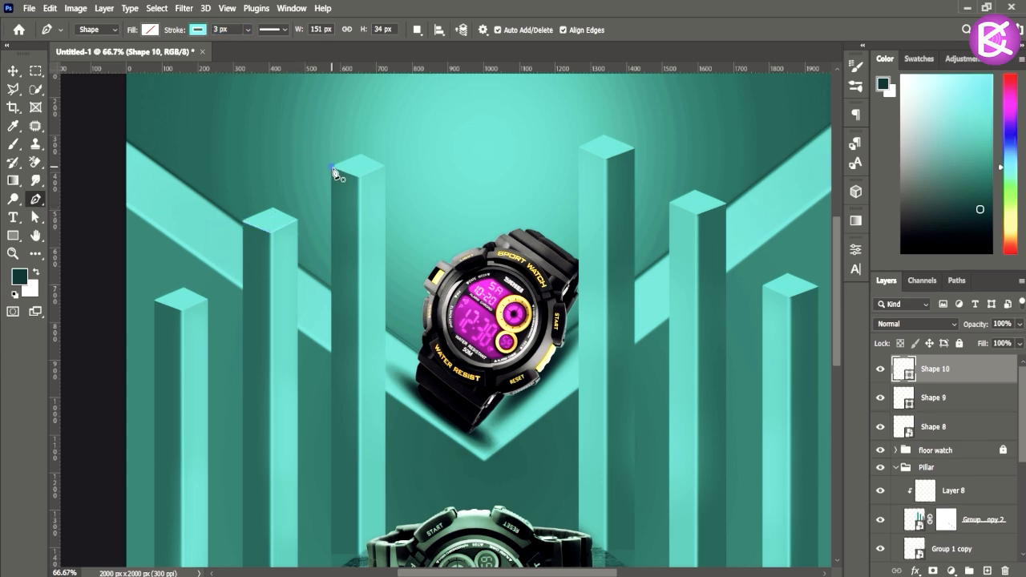
pyautogui.click(360, 177)
pyautogui.press('v')
# Step: Convert Shape 10 to a smart object and soften it with a 1.9 px Gaussian Blur
pyautogui.click(183, 8)
pyautogui.moveTo(219, 172)
pyautogui.click(377, 227)
pyautogui.click(473, 229)
pyautogui.moveTo(810, 351); pyautogui.dragTo(802, 353)
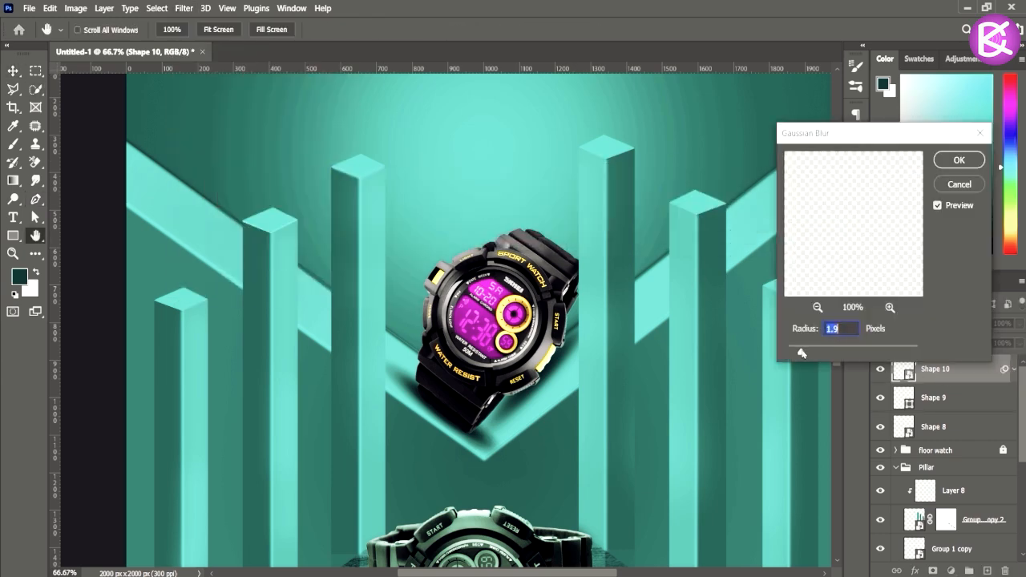
pyautogui.click(958, 161)
# Step: Convert Shape 9 to a smart object and apply a 1.9 px Gaussian Blur to it
pyautogui.click(939, 439)
pyautogui.click(184, 8)
pyautogui.moveTo(196, 176)
pyautogui.click(377, 227)
pyautogui.click(473, 229)
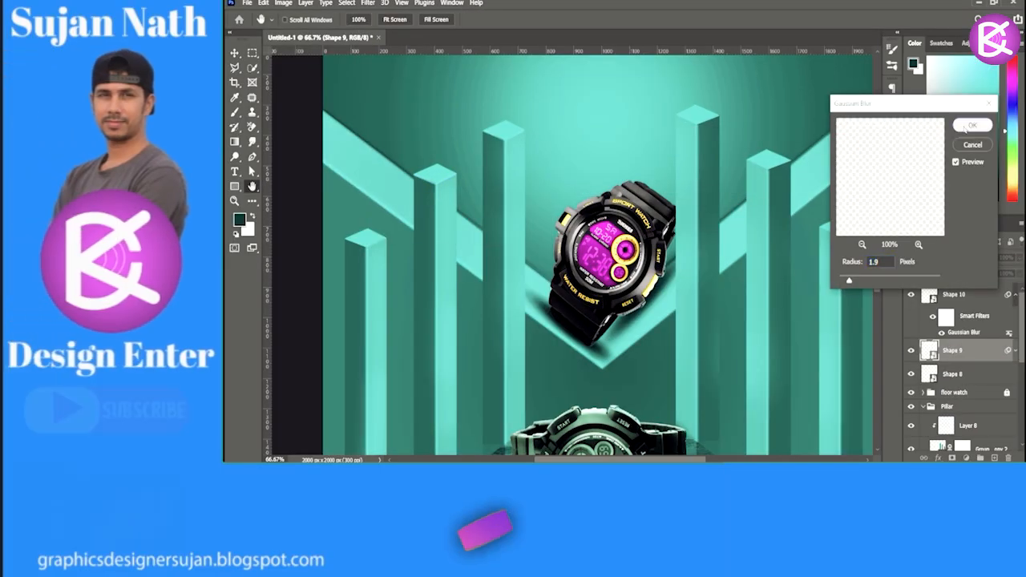
pyautogui.click(958, 161)
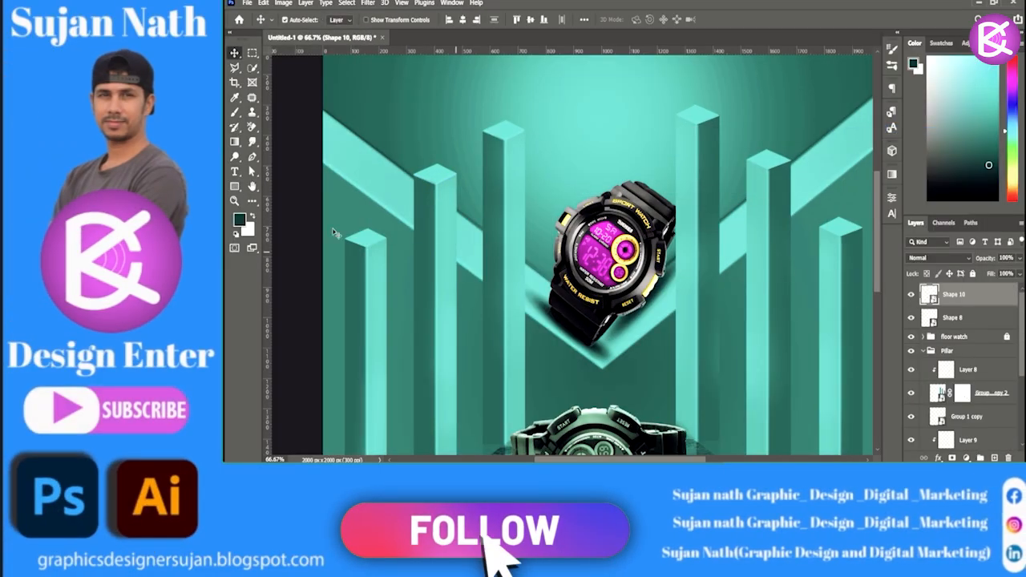
# Step: Draw a V-shaped line along the leftmost pillar's top front edges, with no fill and a 3 px light teal stroke
pyautogui.click(253, 158)
pyautogui.click(342, 20)
pyautogui.click(282, 42)
pyautogui.click(379, 20)
pyautogui.click(338, 43)
pyautogui.click(399, 20)
pyautogui.write('3')
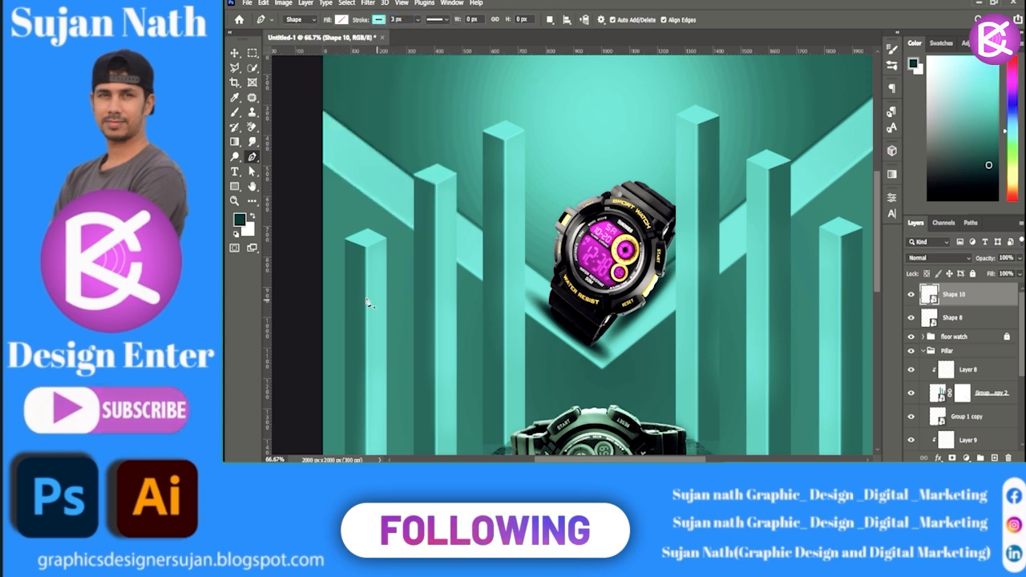
pyautogui.click(345, 239)
pyautogui.click(366, 249)
pyautogui.click(386, 239)
pyautogui.press('Escape')
# Step: Draw matching 3 px V-shaped lines along the top front edges of the fourth and fifth pillars, about 151 x 30 px and 153 x 33 px
pyautogui.click(678, 115)
pyautogui.click(697, 125)
pyautogui.click(719, 117)
pyautogui.press('Escape')
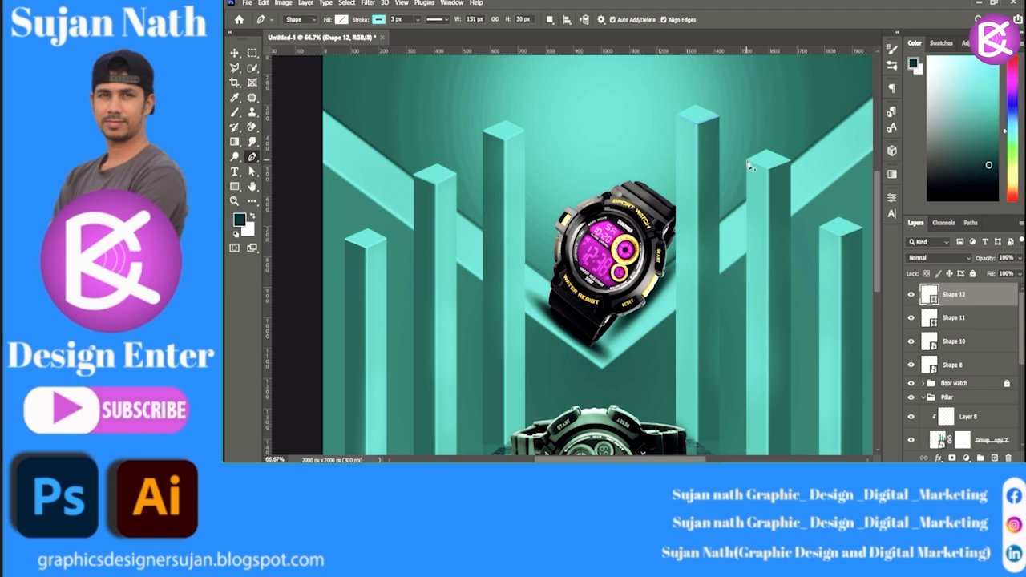
pyautogui.click(747, 160)
pyautogui.click(768, 169)
pyautogui.click(790, 160)
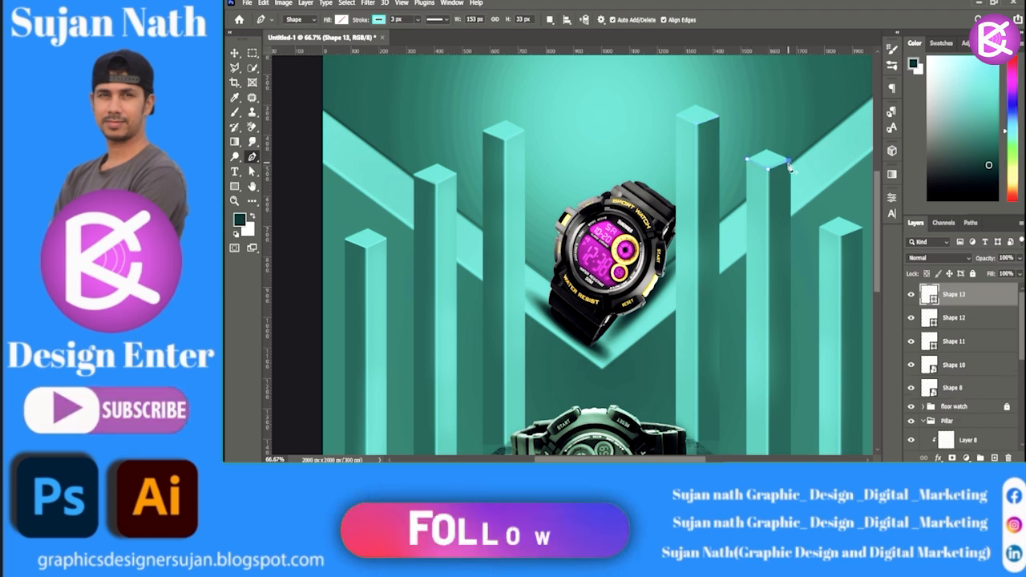
# Step: Draw a matching V-shaped line along the rightmost pillar's top front edges, about 151 x 33 px
pyautogui.press('Escape')
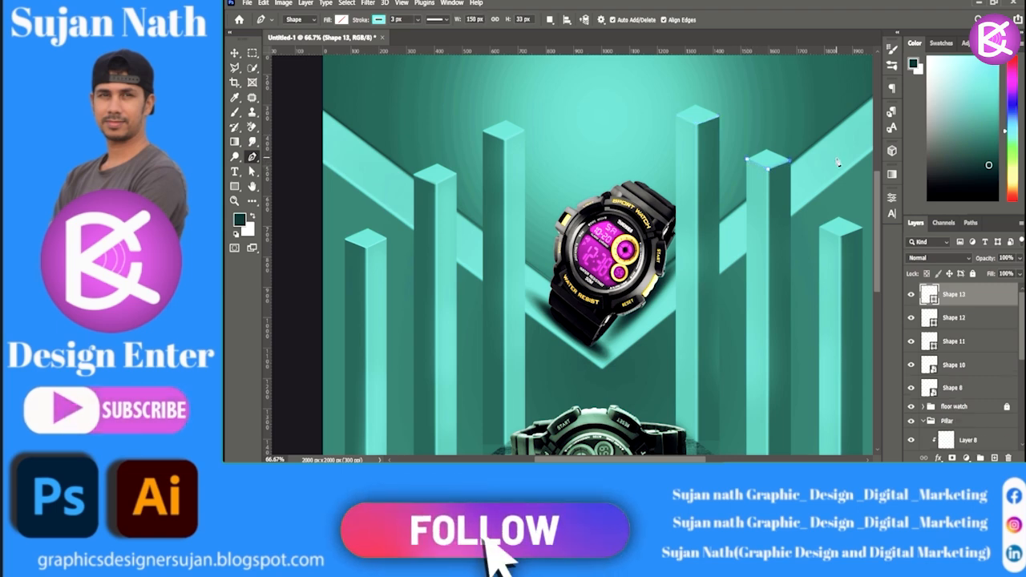
pyautogui.click(820, 228)
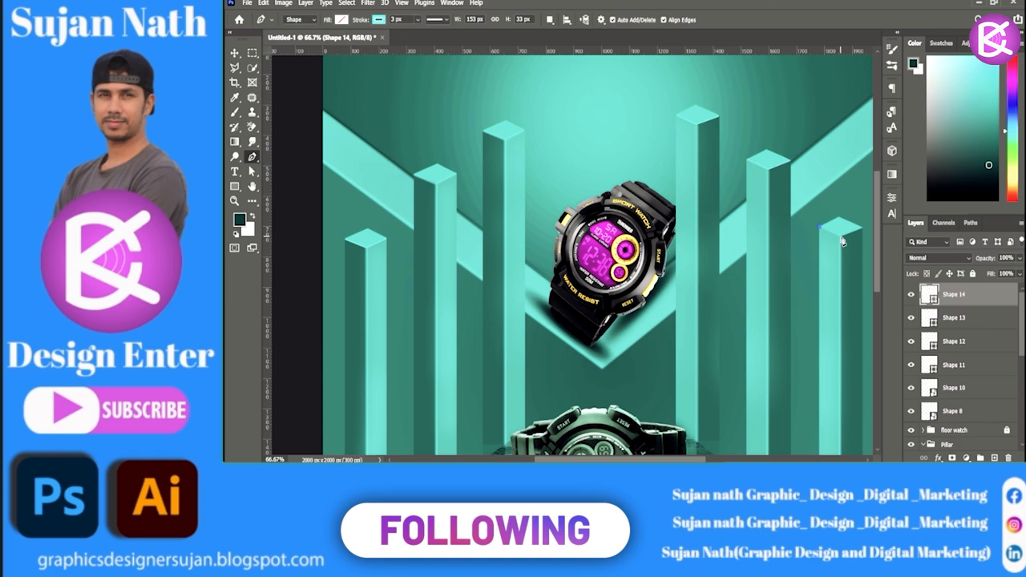
pyautogui.click(861, 231)
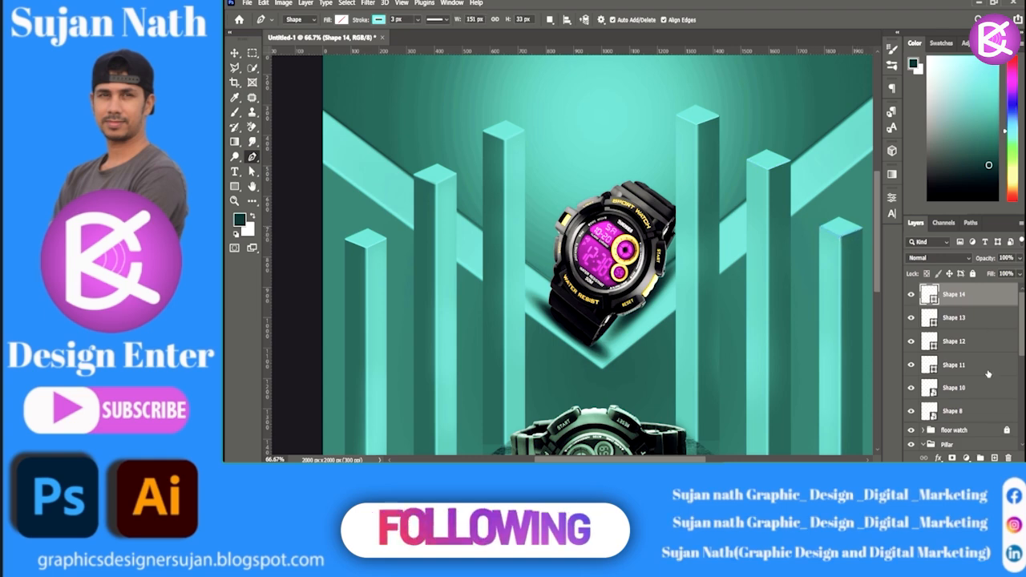
# Step: Convert Shapes 11 to 14 into one smart object and soften it with a Gaussian Blur
pyautogui.keyDown('shift'); pyautogui.click(988, 369); pyautogui.keyUp('shift')
pyautogui.rightClick(970, 303)
pyautogui.click(874, 158)
pyautogui.click(368, 3)
pyautogui.moveTo(449, 139)
pyautogui.click(520, 181)
pyautogui.press('Return')
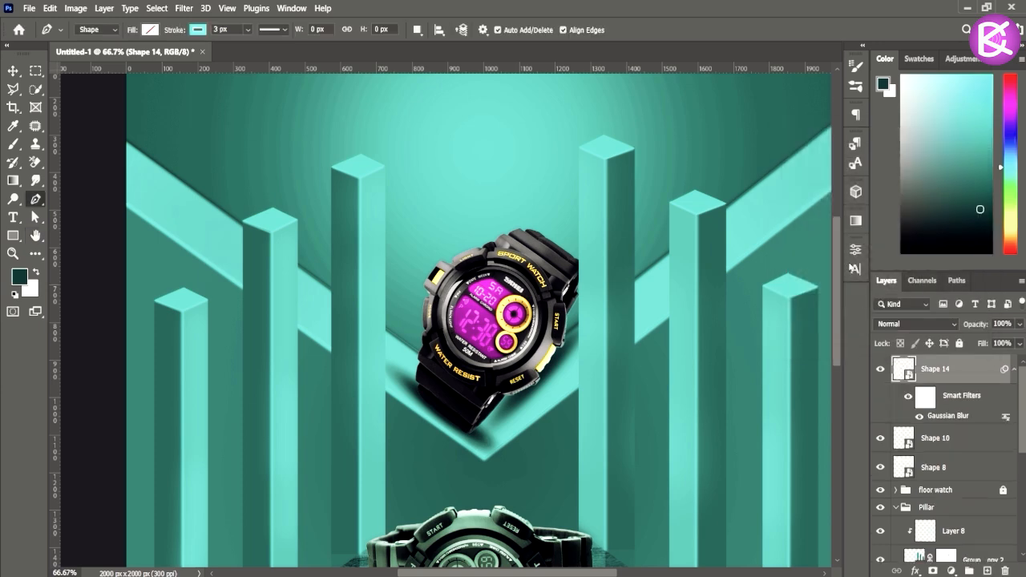
# Step: Combine Shape 14, Shape 10 and Shape 8 into a single smart object and collapse the Pillar group
pyautogui.keyDown('shift'); pyautogui.click(939, 439); pyautogui.keyUp('shift')
pyautogui.rightClick(938, 439)
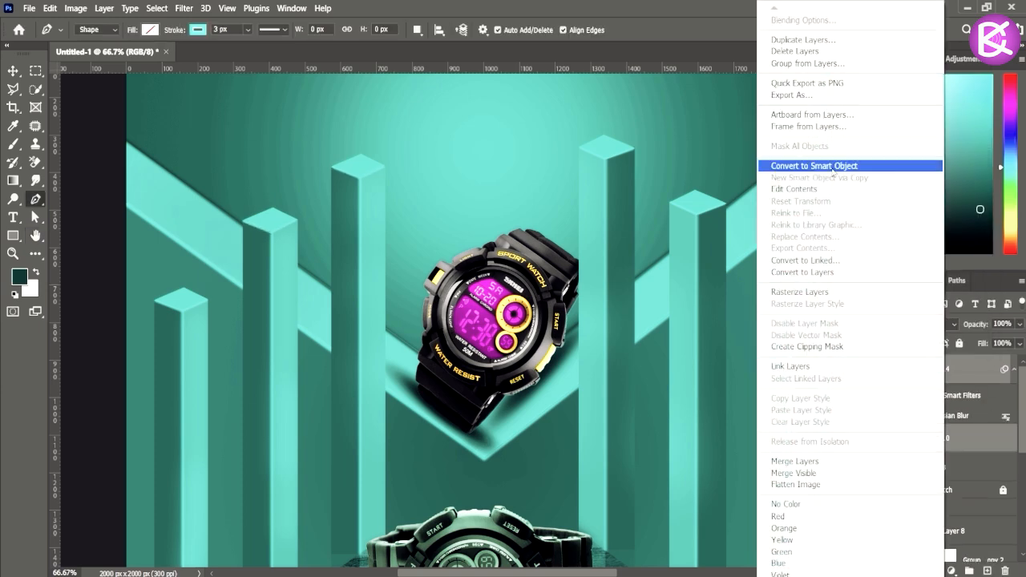
pyautogui.click(834, 163)
pyautogui.keyDown('shift'); pyautogui.click(936, 399); pyautogui.keyUp('shift')
pyautogui.rightClick(936, 398)
pyautogui.click(826, 165)
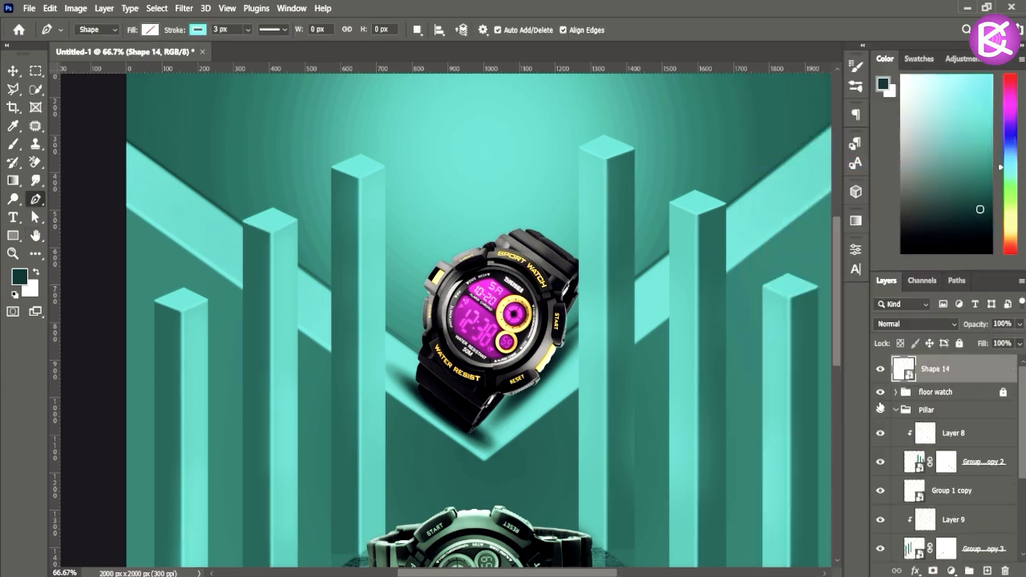
pyautogui.hotkey('ctrl', '-')
pyautogui.hotkey('ctrl', '-')
pyautogui.click(896, 411)
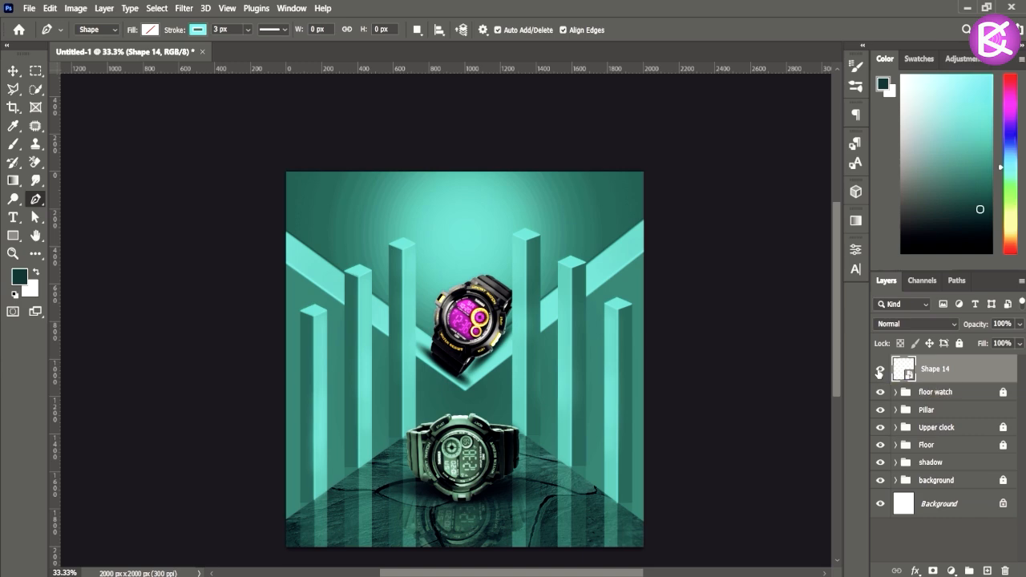
# Step: Lock the shadow group and draw a 3 px light teal line along the floor's left edge, about 736 x 486 px
pyautogui.hotkey('ctrl', '+')
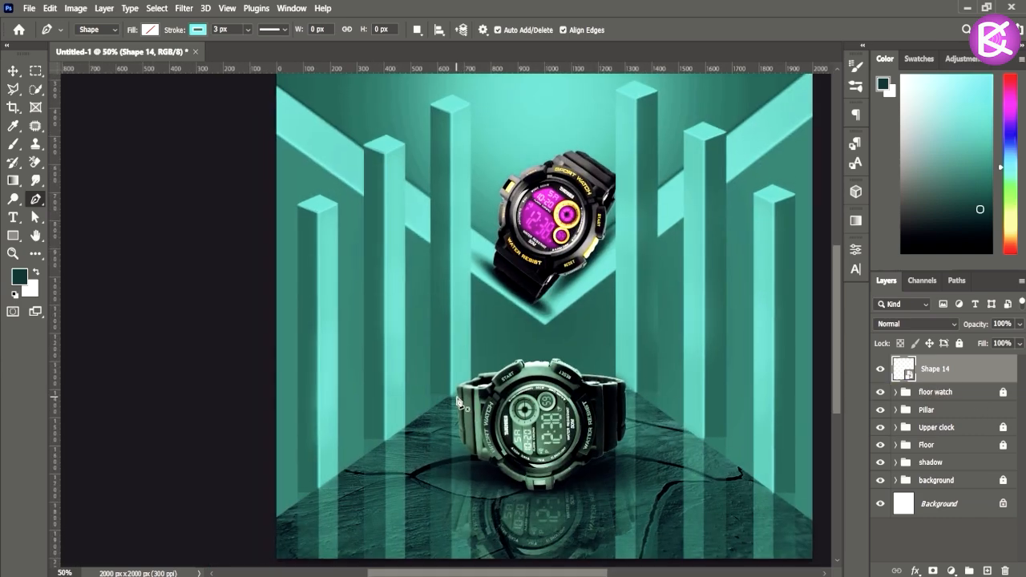
pyautogui.click(934, 463)
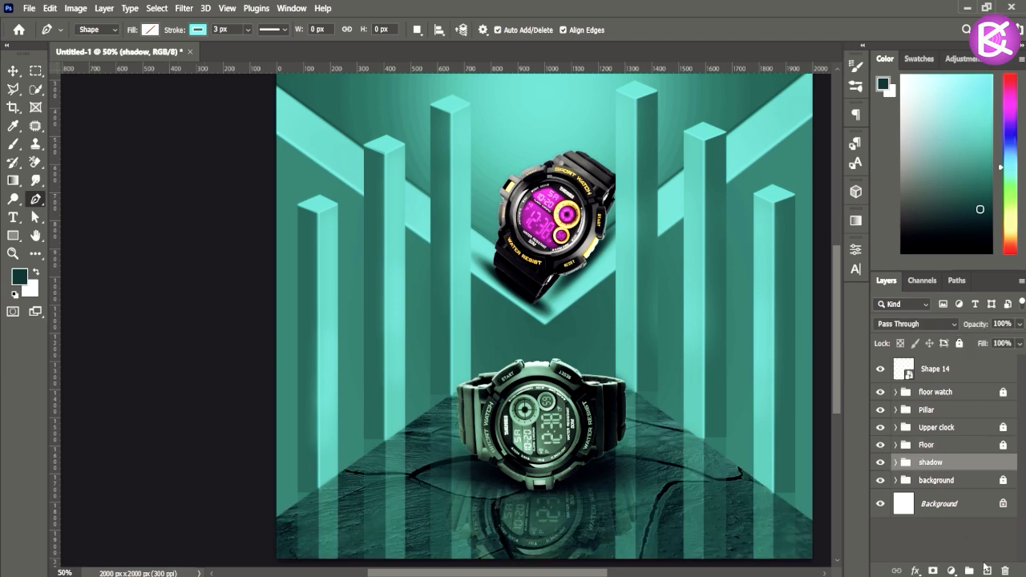
pyautogui.click(959, 344)
pyautogui.click(470, 381)
pyautogui.click(276, 519)
pyautogui.press('Left')
pyautogui.press('Left')
pyautogui.press('Left')
pyautogui.press('Left')
pyautogui.press('Left')
pyautogui.press('Up')
pyautogui.press('Up')
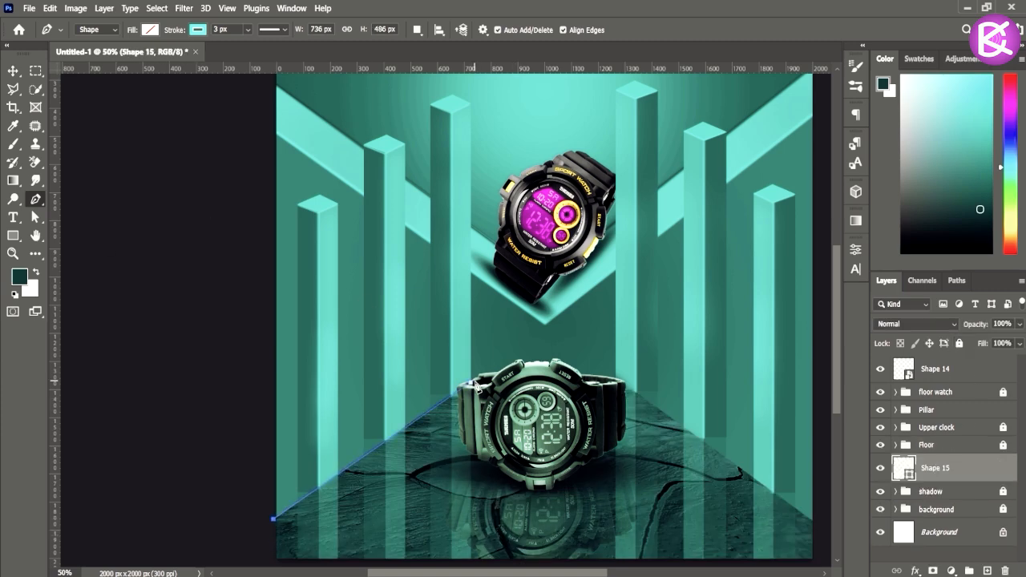
# Step: Adjust the end point of the left floor-edge line beside the watch strap so the line is about 691 x 461 px
pyautogui.rightClick(35, 203)
pyautogui.click(35, 218)
pyautogui.hotkey('ctrl', '+')
pyautogui.hotkey('ctrl', '+')
pyautogui.moveTo(473, 360); pyautogui.dragTo(494, 275)
pyautogui.moveTo(513, 359); pyautogui.dragTo(488, 372)
pyautogui.moveTo(310, 387); pyautogui.dragTo(338, 198)
pyautogui.moveTo(633, 202); pyautogui.dragTo(373, 242)
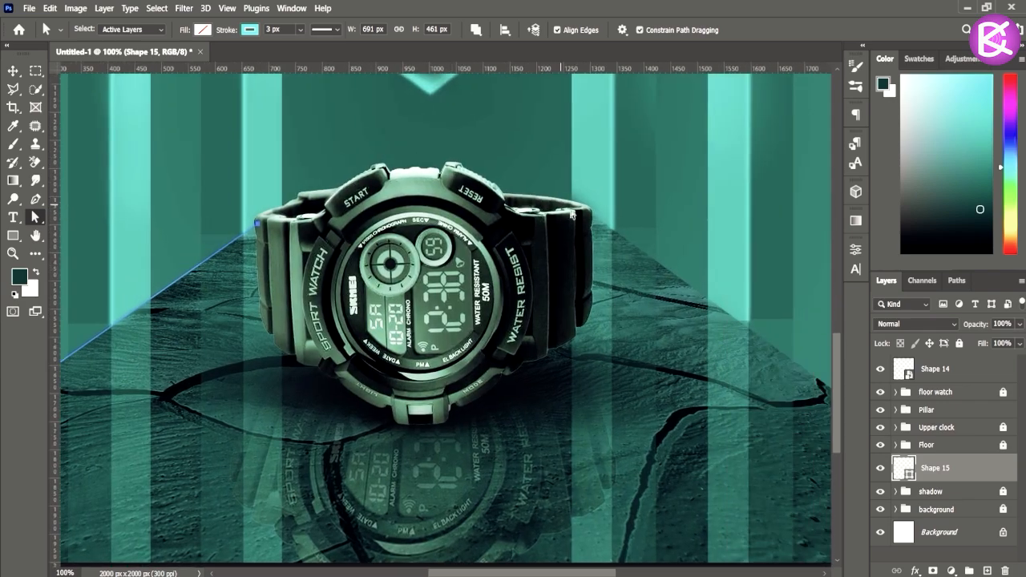
# Step: Draw a matching straight line along the floor's right edge, from the watch strap to the canvas border
pyautogui.click(33, 205)
pyautogui.click(595, 218)
pyautogui.moveTo(595, 218); pyautogui.dragTo(402, 117)
pyautogui.click(774, 386)
pyautogui.press('v')
pyautogui.click(788, 212)
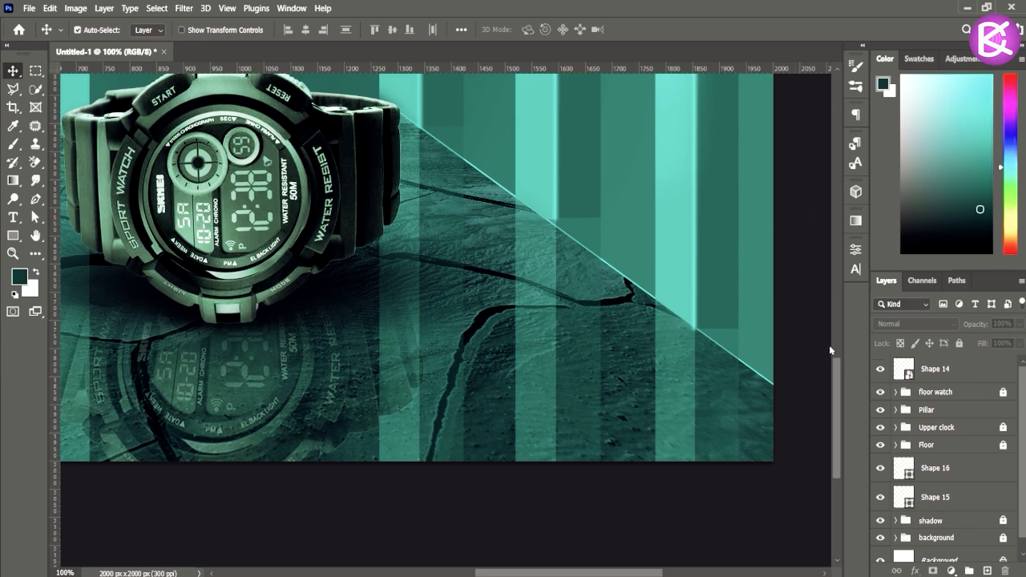
# Step: Move Shape 15 and Shape 16 to the top of the layer stack and convert them into one smart object
pyautogui.hotkey('ctrl', '-')
pyautogui.hotkey('ctrl', '-')
pyautogui.moveTo(823, 349); pyautogui.dragTo(892, 328)
pyautogui.click(937, 478)
pyautogui.keyDown('shift'); pyautogui.click(954, 505); pyautogui.keyUp('shift')
pyautogui.moveTo(953, 462); pyautogui.dragTo(951, 358)
pyautogui.click(703, 410)
pyautogui.click(935, 382)
pyautogui.keyDown('shift'); pyautogui.click(942, 404); pyautogui.keyUp('shift')
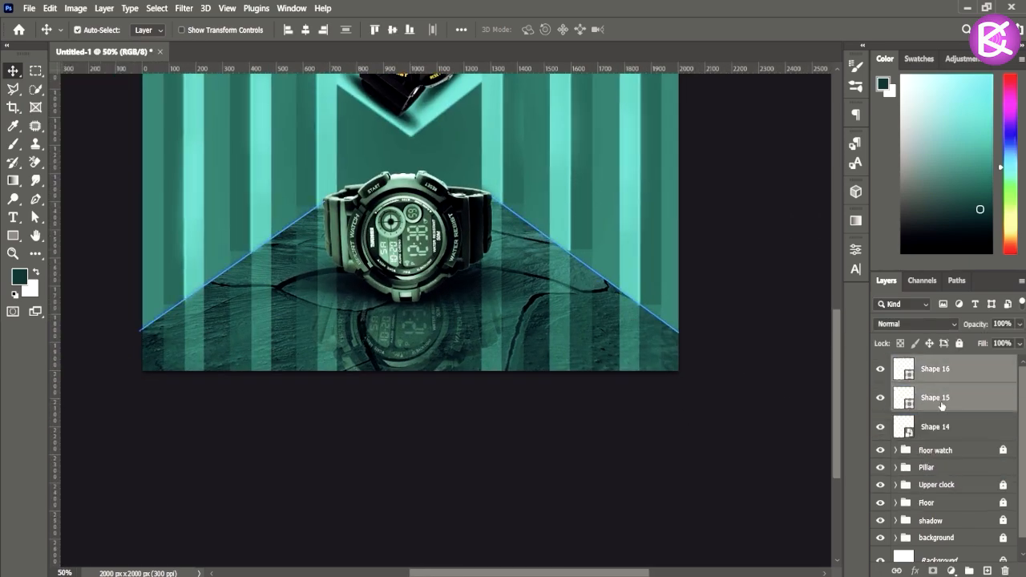
pyautogui.rightClick(943, 401)
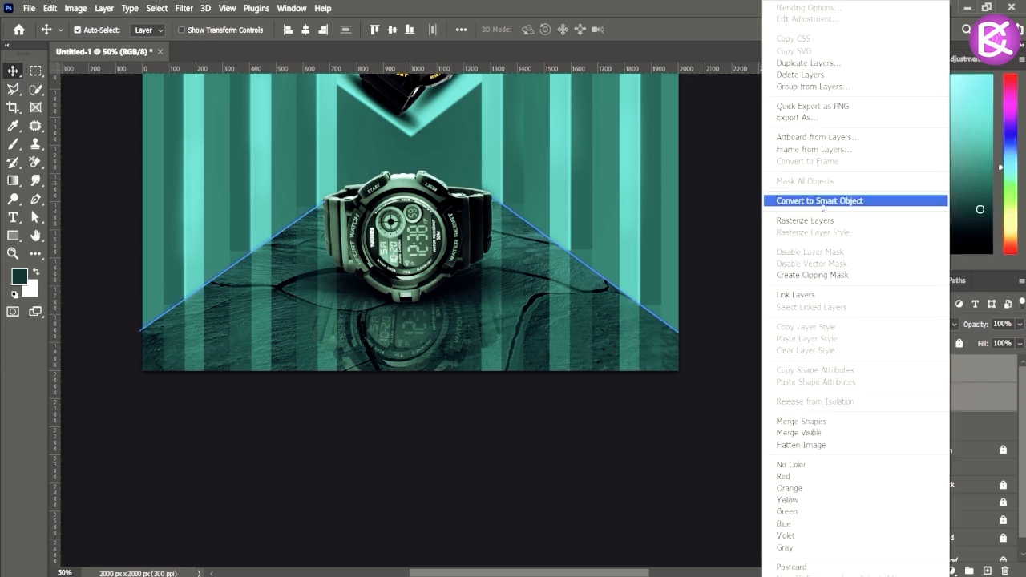
pyautogui.click(818, 201)
# Step: Apply a 3.8 px Gaussian Blur to the floor-edge lines
pyautogui.click(184, 8)
pyautogui.moveTo(222, 177)
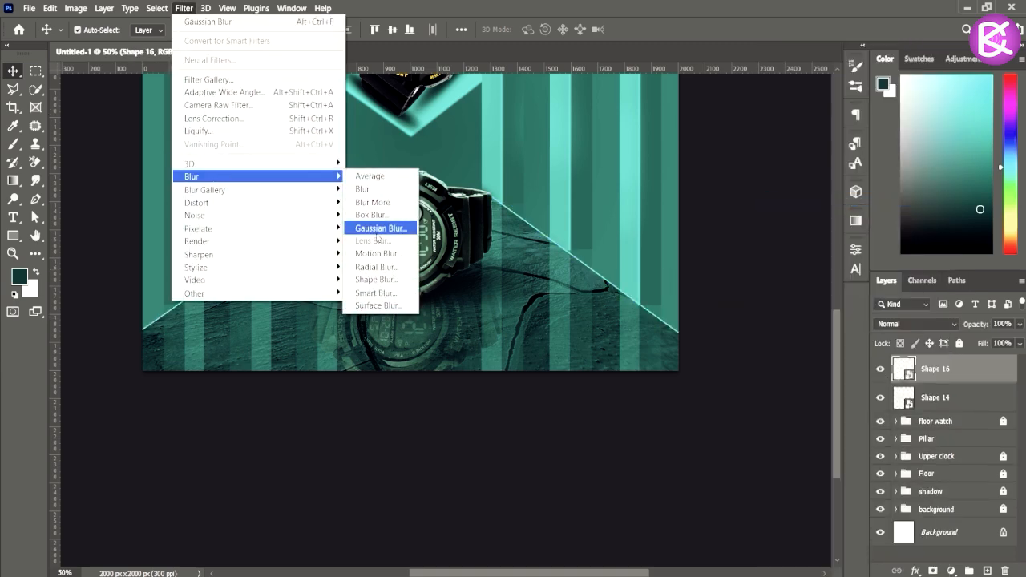
pyautogui.click(379, 229)
pyautogui.moveTo(800, 354); pyautogui.dragTo(813, 354)
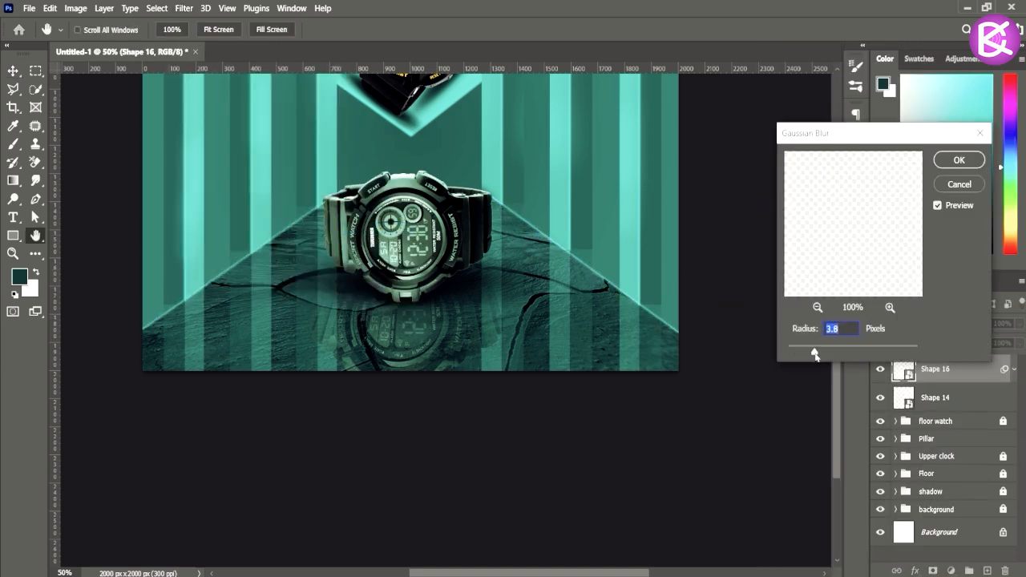
pyautogui.click(959, 161)
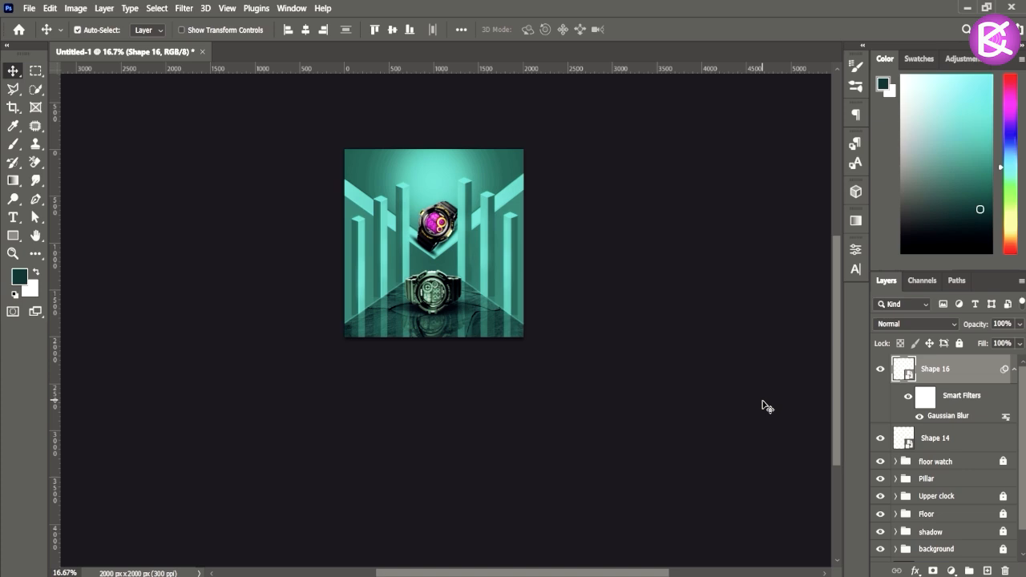
# Step: Combine Shape 16 and Shape 14 into one smart object and lock the Pillar group
pyautogui.keyDown('shift'); pyautogui.click(952, 441); pyautogui.keyUp('shift')
pyautogui.rightClick(960, 373)
pyautogui.click(818, 166)
pyautogui.hotkey('ctrl', '+')
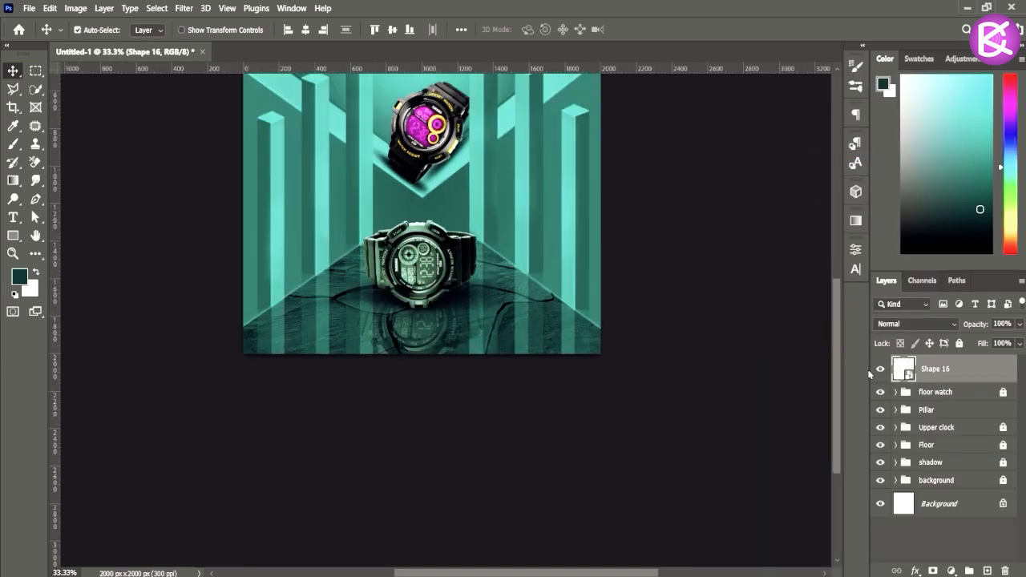
pyautogui.scroll(2, 591, 320)
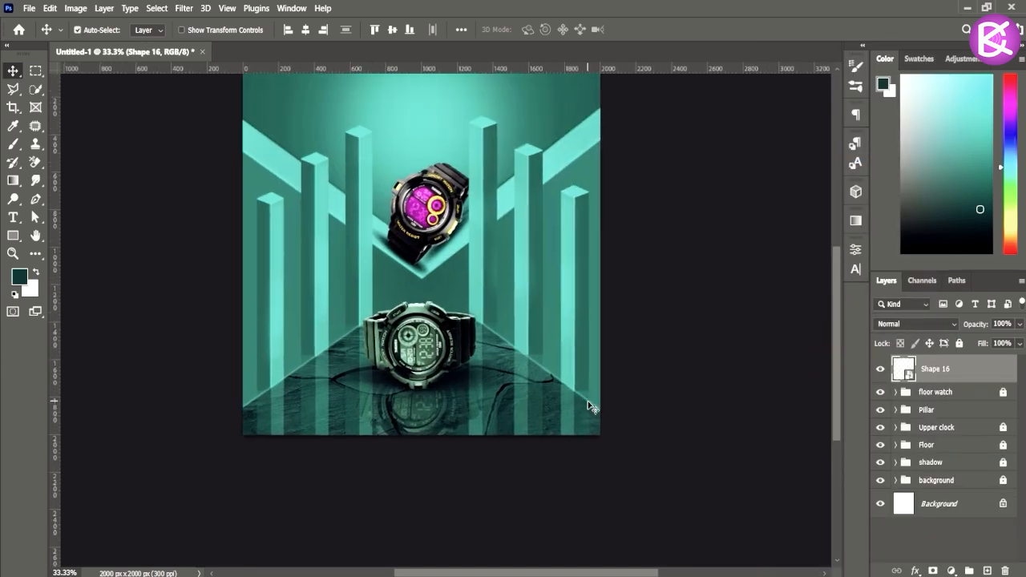
pyautogui.click(1001, 413)
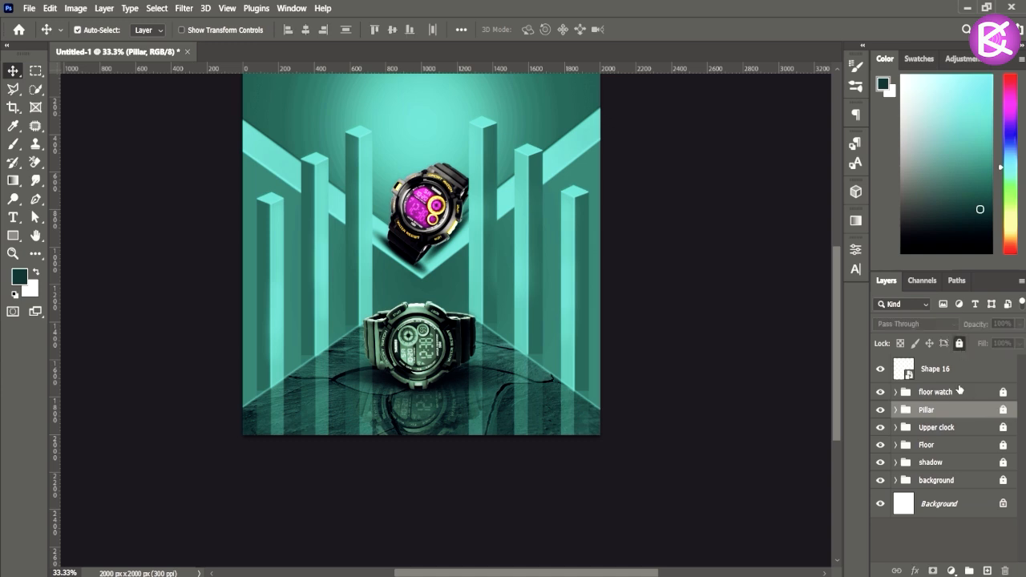
# Step: Close New video.psd without saving its changes
pyautogui.click(933, 550)
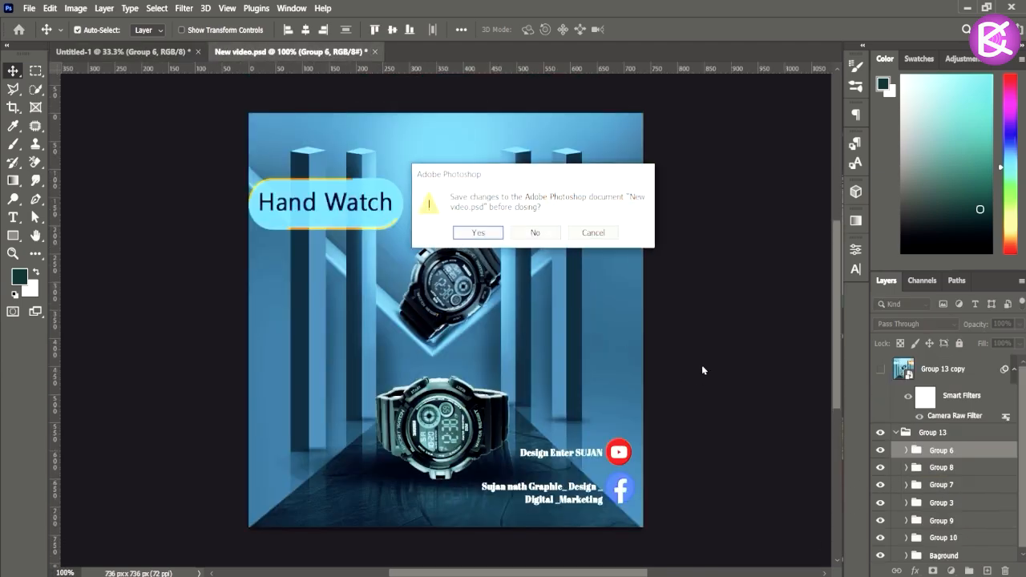
pyautogui.press('n')
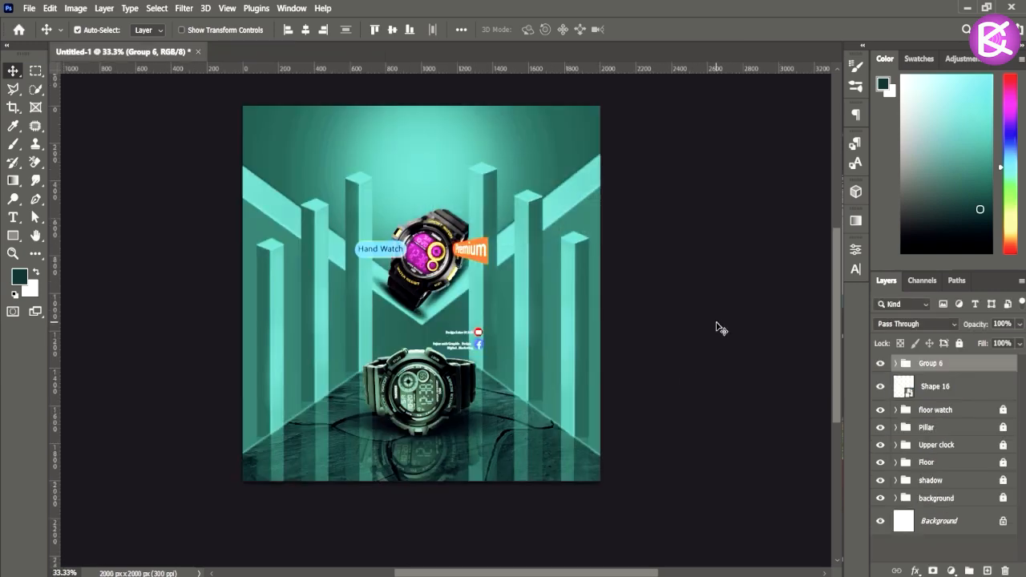
# Step: Group the Facebook and YouTube logos with their three caption text layers inside Group 6
pyautogui.click(478, 352)
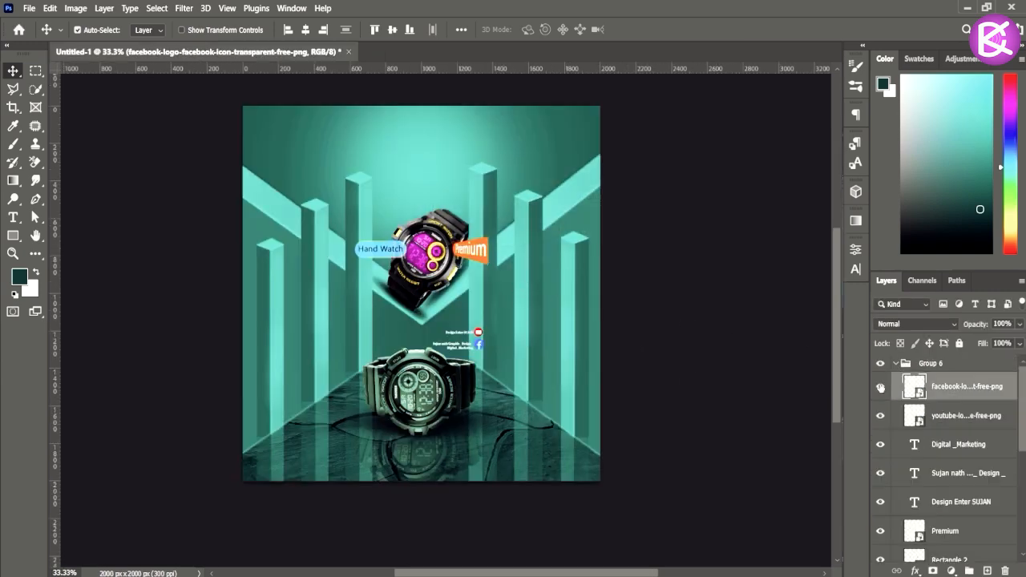
pyautogui.hotkey('ctrl', '+')
pyautogui.keyDown('ctrl'); pyautogui.click(946, 423); pyautogui.keyUp('ctrl')
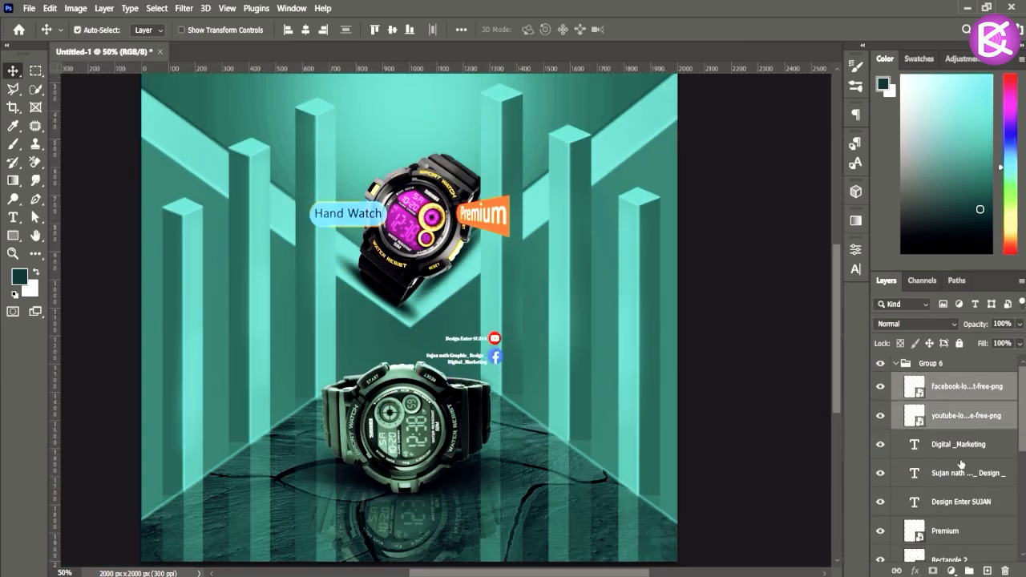
pyautogui.keyDown('shift'); pyautogui.click(959, 474); pyautogui.keyUp('shift')
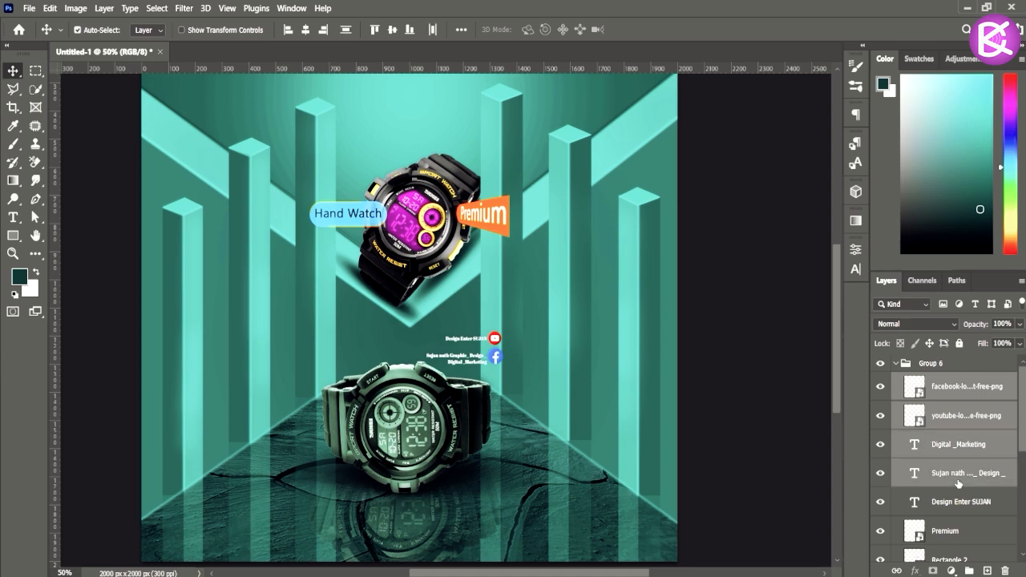
pyautogui.keyDown('shift'); pyautogui.click(954, 503); pyautogui.keyUp('shift')
pyautogui.hotkey('ctrl', 'g')
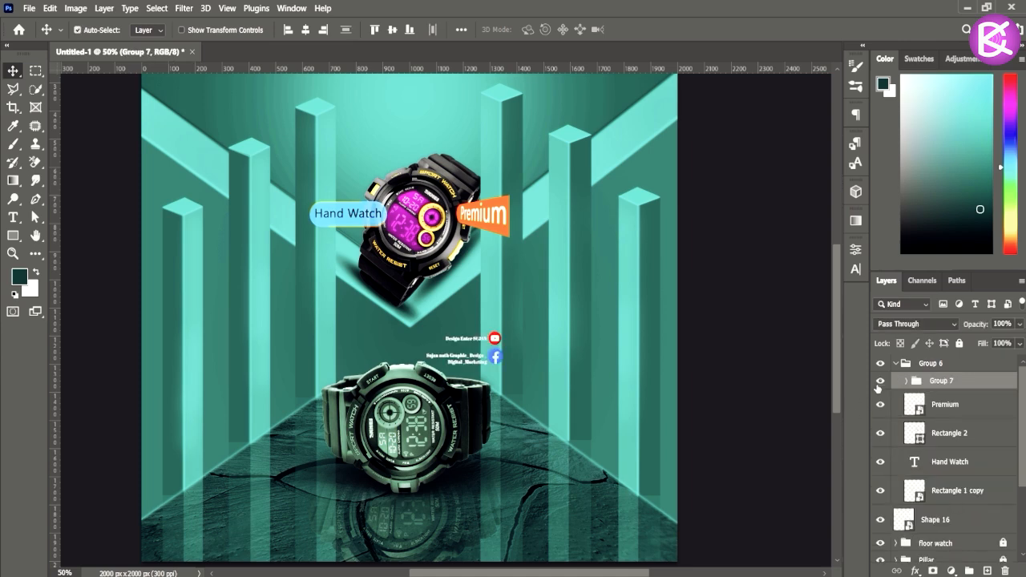
# Step: Enlarge the social media group and place it in the poster's lower-right corner
pyautogui.hotkey('ctrl', 't')
pyautogui.moveTo(483, 358); pyautogui.dragTo(685, 529)
pyautogui.moveTo(672, 503); pyautogui.dragTo(659, 497)
pyautogui.click(664, 30)
# Step: Group Premium with Rectangle 2, then enlarge the badge and align it with the poster's right edge
pyautogui.click(954, 411)
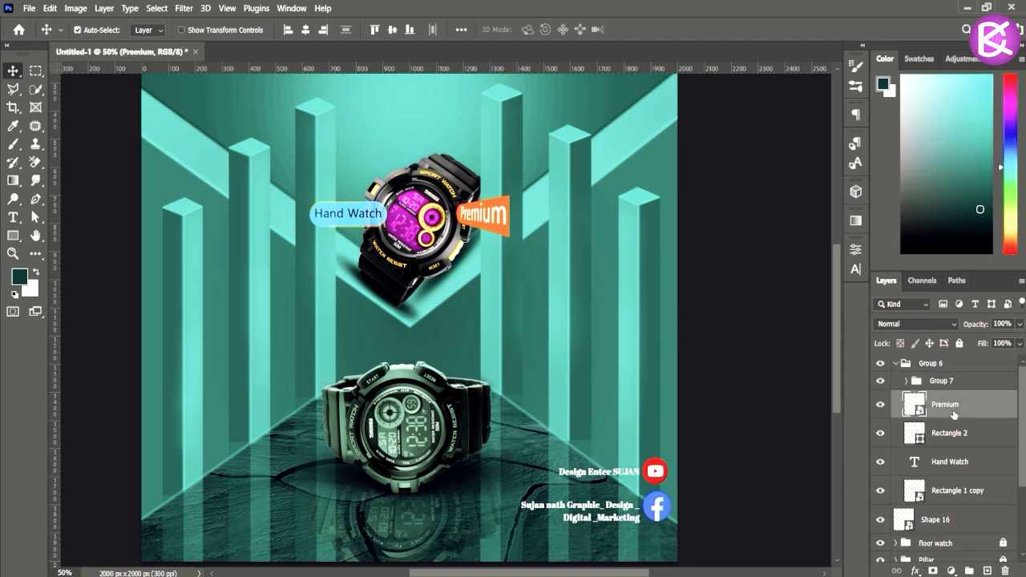
pyautogui.keyDown('shift'); pyautogui.click(957, 439); pyautogui.keyUp('shift')
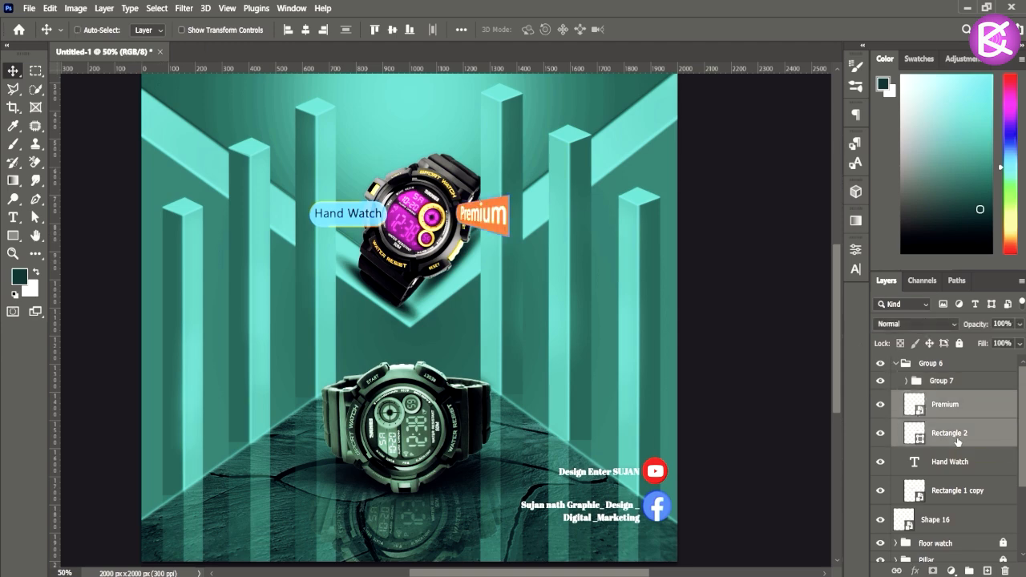
pyautogui.hotkey('ctrl', 'g')
pyautogui.hotkey('ctrl', 't')
pyautogui.moveTo(500, 226); pyautogui.dragTo(677, 324)
pyautogui.moveTo(646, 300); pyautogui.dragTo(647, 294)
pyautogui.press('Return')
# Step: Group Hand Watch with Rectangle 1 copy, then enlarge the label and place it against the poster's left edge
pyautogui.click(915, 425)
pyautogui.keyDown('shift'); pyautogui.click(954, 454); pyautogui.keyUp('shift')
pyautogui.hotkey('ctrl', 'g')
pyautogui.click(880, 417)
pyautogui.click(881, 417)
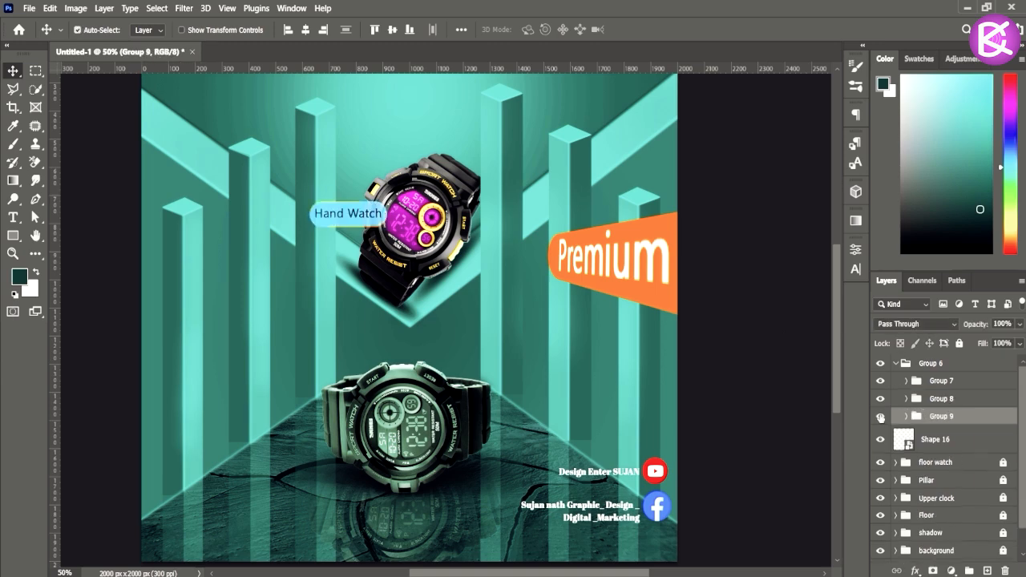
pyautogui.hotkey('ctrl', 't')
pyautogui.moveTo(388, 228); pyautogui.dragTo(295, 274)
pyautogui.click(664, 29)
pyautogui.hotkey('ctrl', '-')
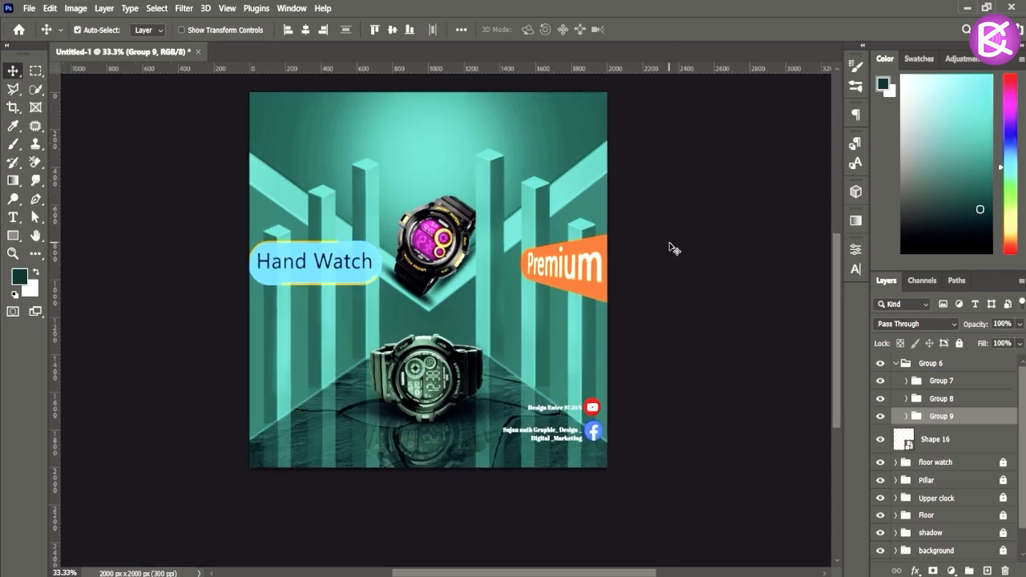
# Step: Collapse Group 6 and rename it as Tex
pyautogui.click(897, 363)
pyautogui.doubleClick(930, 363)
pyautogui.write('Tex')
pyautogui.press('Return')
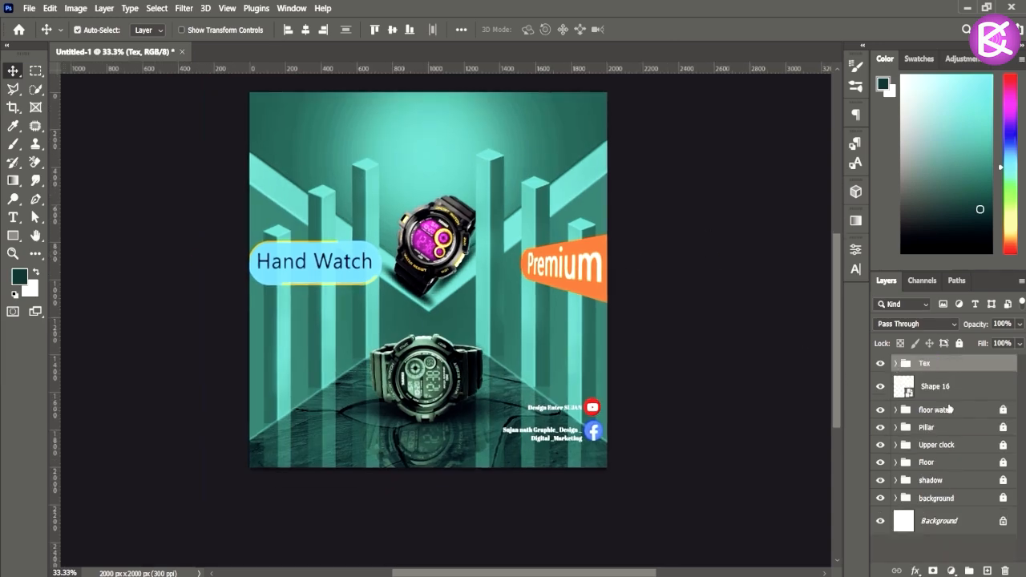
# Step: Group all layers above the Background layer, then duplicate that group and hide the original
pyautogui.keyDown('shift'); pyautogui.click(966, 506); pyautogui.keyUp('shift')
pyautogui.hotkey('ctrl', 'g')
pyautogui.moveTo(942, 365); pyautogui.dragTo(987, 570)
pyautogui.click(920, 385)
pyautogui.click(881, 382)
# Step: Convert the duplicated poster group, Group 10 copy, to a smart object
pyautogui.click(934, 369)
pyautogui.rightClick(934, 370)
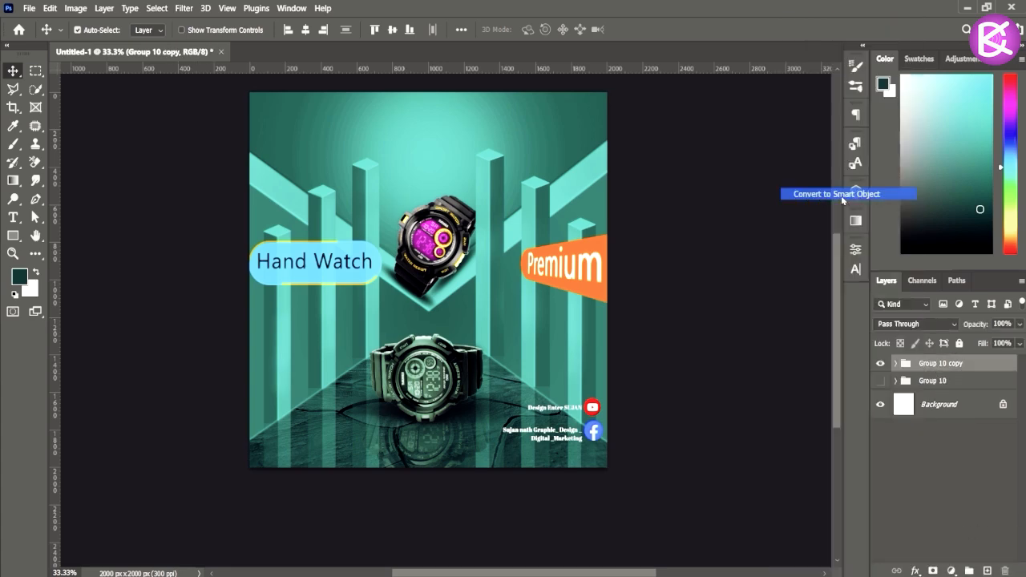
pyautogui.click(834, 196)
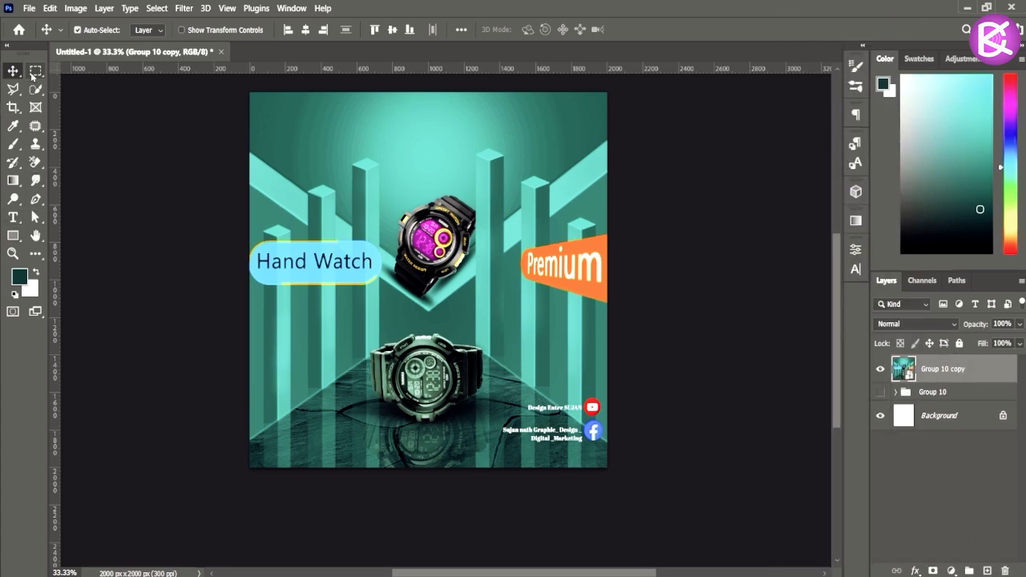
# Step: Mask Group 10 copy to a rectangular selection of the whole canvas and convert it to a smart object again
pyautogui.press('m')
pyautogui.moveTo(249, 92)
pyautogui.mouseDown()
pyautogui.moveTo(597, 440)
pyautogui.moveTo(608, 467)
pyautogui.mouseUp()
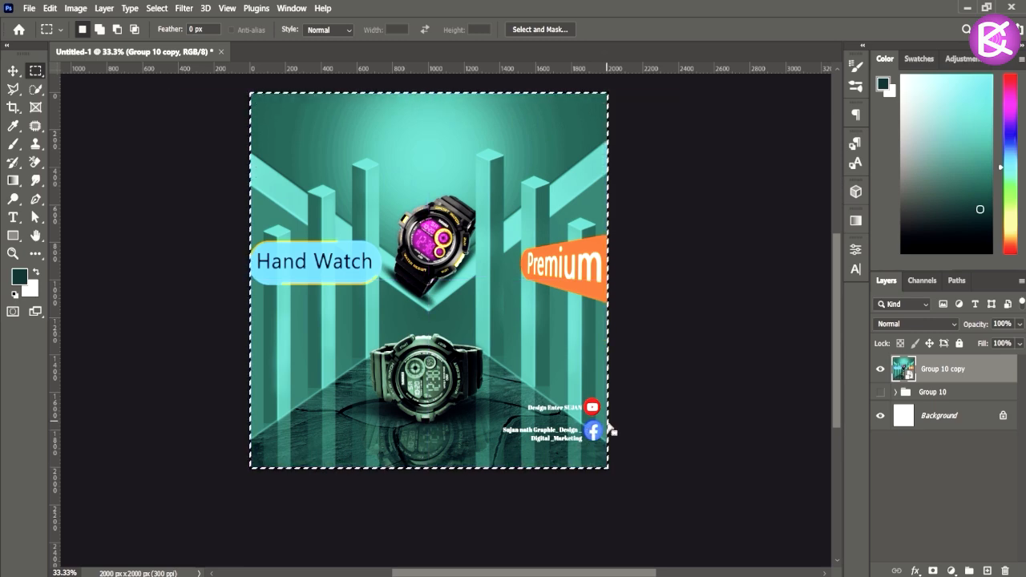
pyautogui.click(932, 570)
pyautogui.rightClick(962, 370)
pyautogui.click(834, 163)
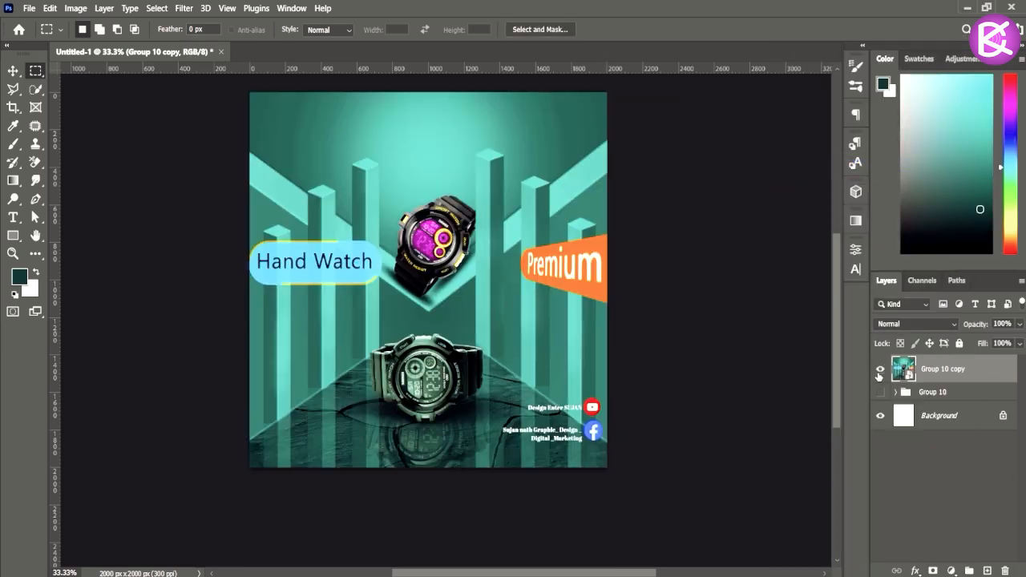
# Step: Start a Camera Raw filter on Group 10 copy and set its white balance temperature to +8 and tint to +16
pyautogui.click(184, 8)
pyautogui.click(217, 101)
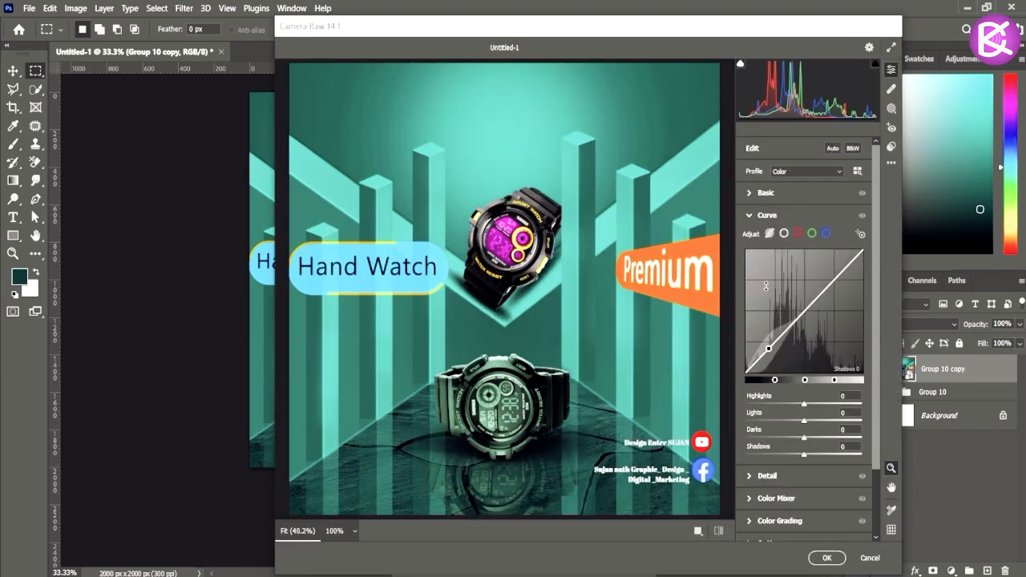
pyautogui.click(752, 213)
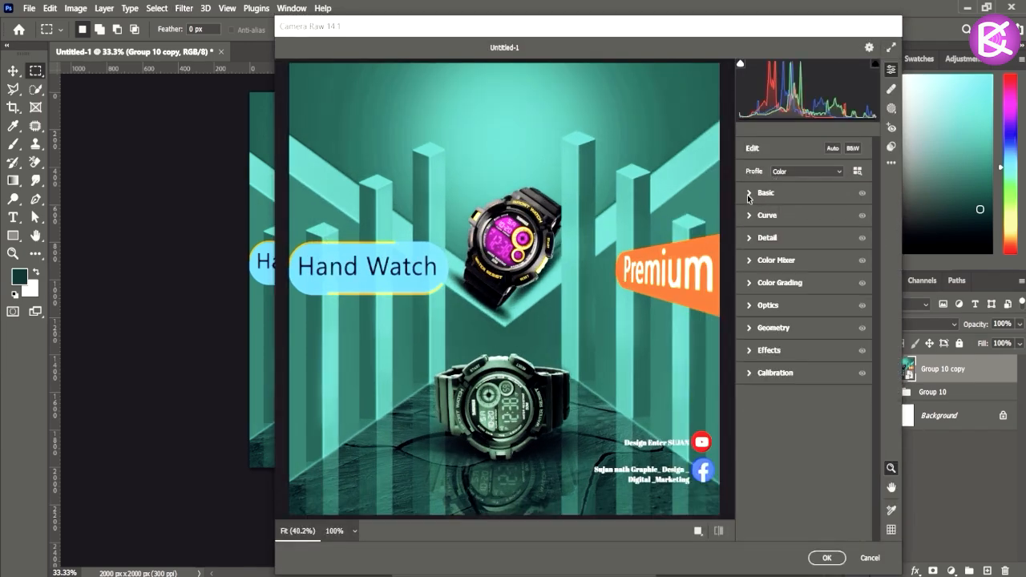
pyautogui.click(749, 193)
pyautogui.click(808, 237)
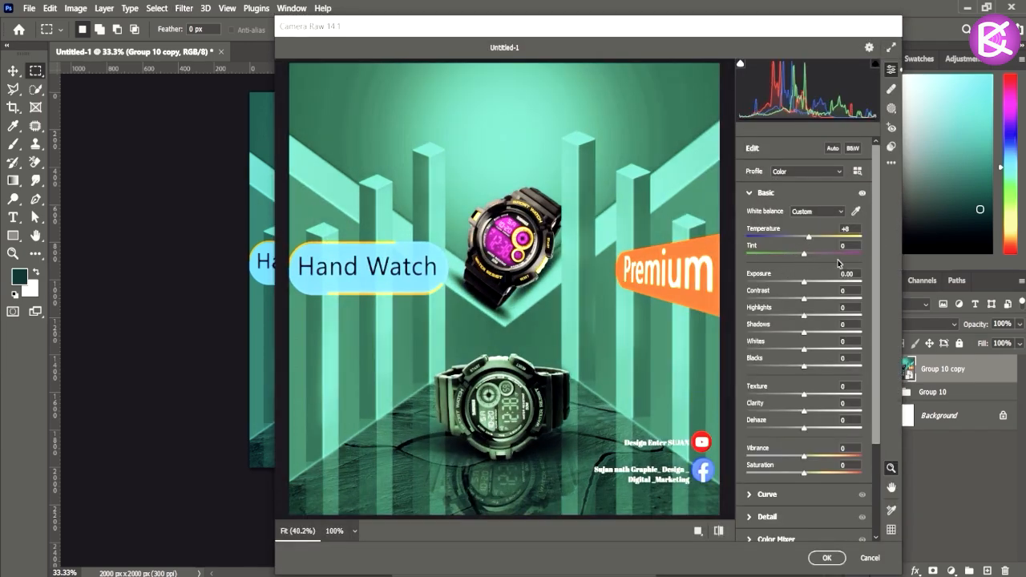
pyautogui.click(813, 255)
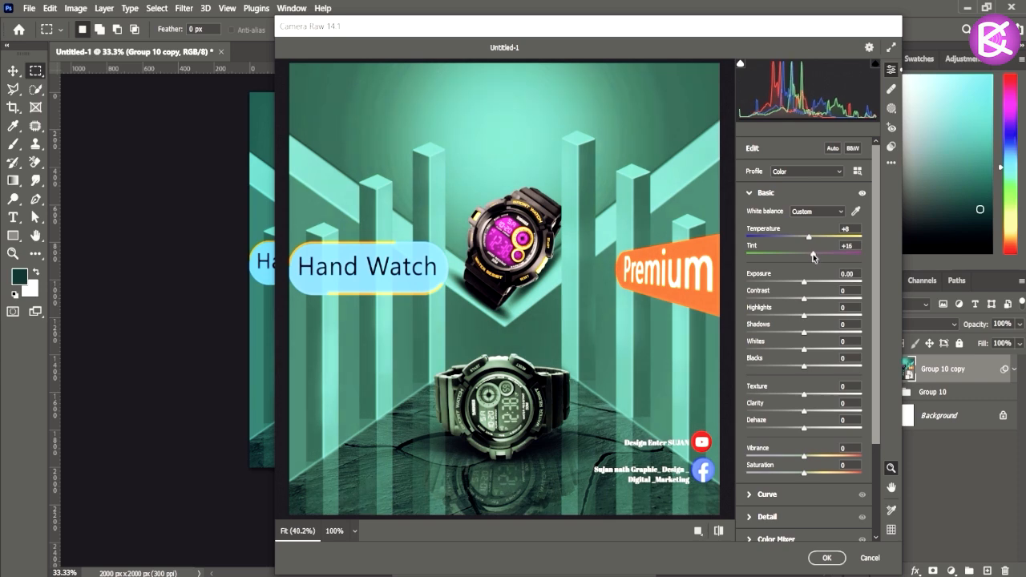
# Step: Set the basic tones to Highlights +36, Shadows +20, Blacks -29 and Texture +36, and raise the saturation slightly
pyautogui.scroll(-1, 829, 275)
pyautogui.moveTo(804, 275); pyautogui.dragTo(815, 257)
pyautogui.scroll(-1, 868, 262)
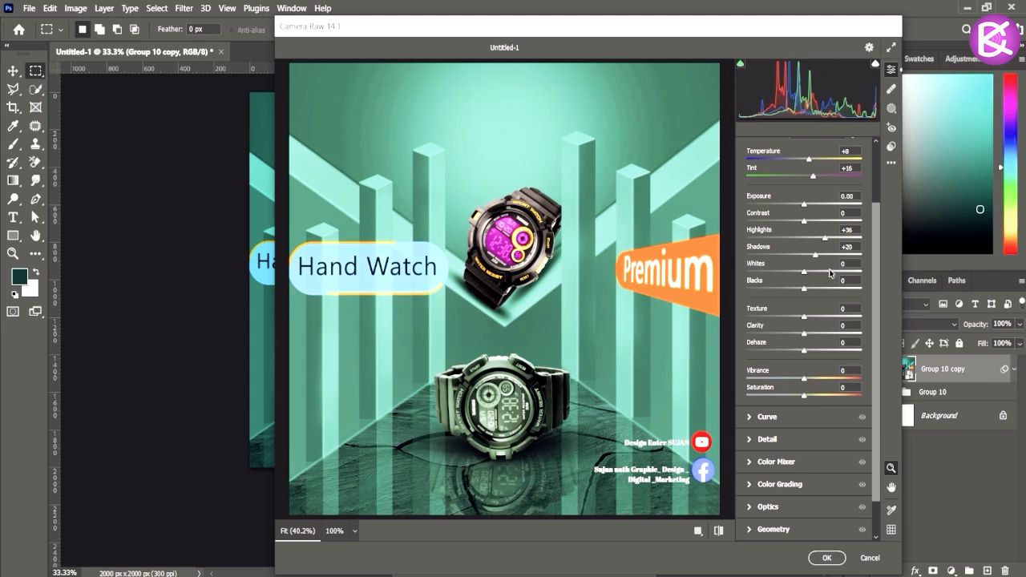
pyautogui.moveTo(802, 293); pyautogui.dragTo(876, 324)
pyautogui.scroll(-1, 806, 305)
pyautogui.moveTo(805, 352); pyautogui.dragTo(814, 359)
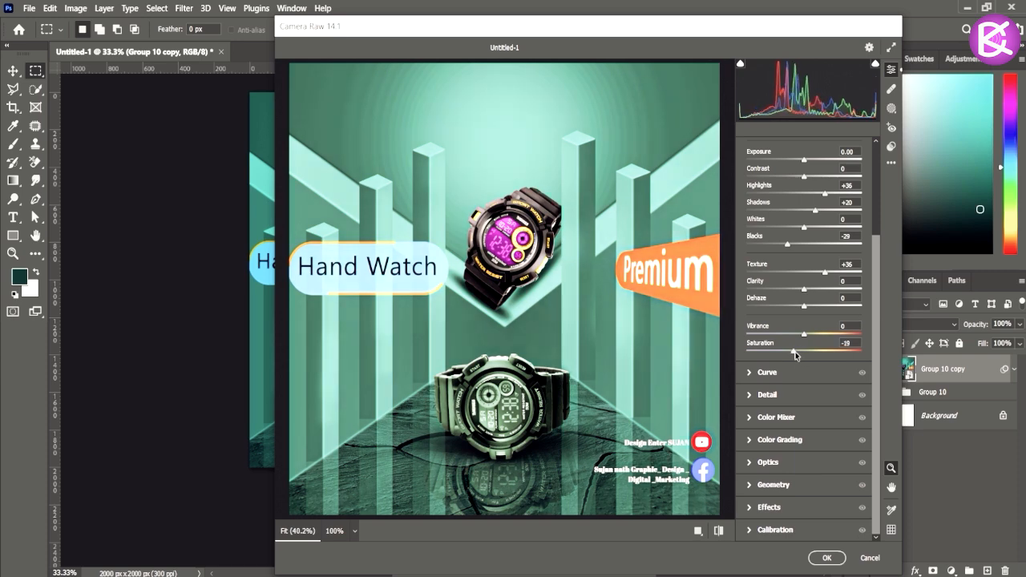
# Step: Raise the parametric tone curve's Lights to +10
pyautogui.click(751, 377)
pyautogui.moveTo(832, 282); pyautogui.dragTo(832, 280)
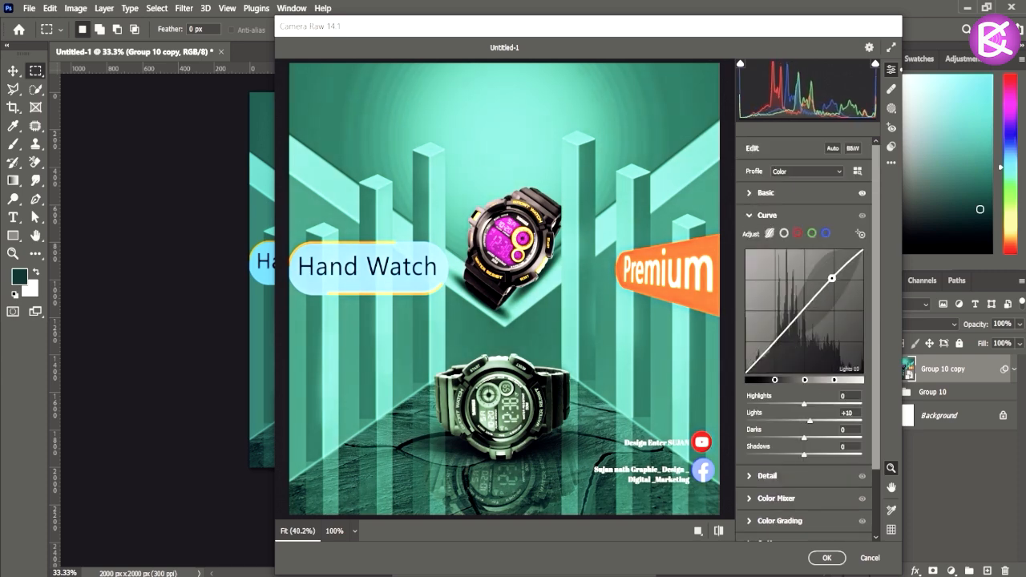
pyautogui.click(764, 215)
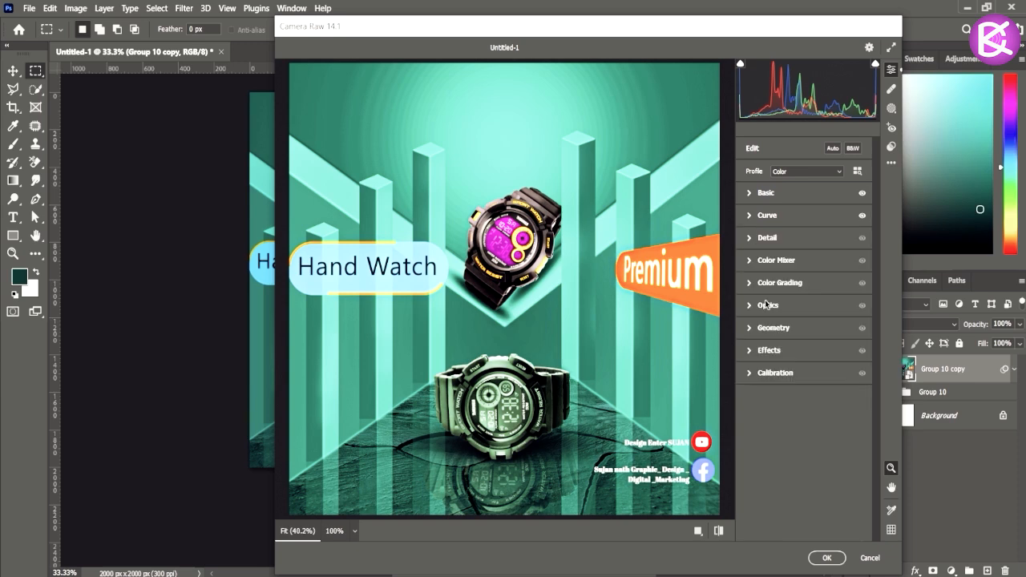
# Step: Shift the Color Mixer hues to Reds -12, Oranges +7 and Blues -14, and apply the Camera Raw filter
pyautogui.click(775, 259)
pyautogui.moveTo(804, 227); pyautogui.dragTo(812, 247)
pyautogui.moveTo(805, 311); pyautogui.dragTo(797, 313)
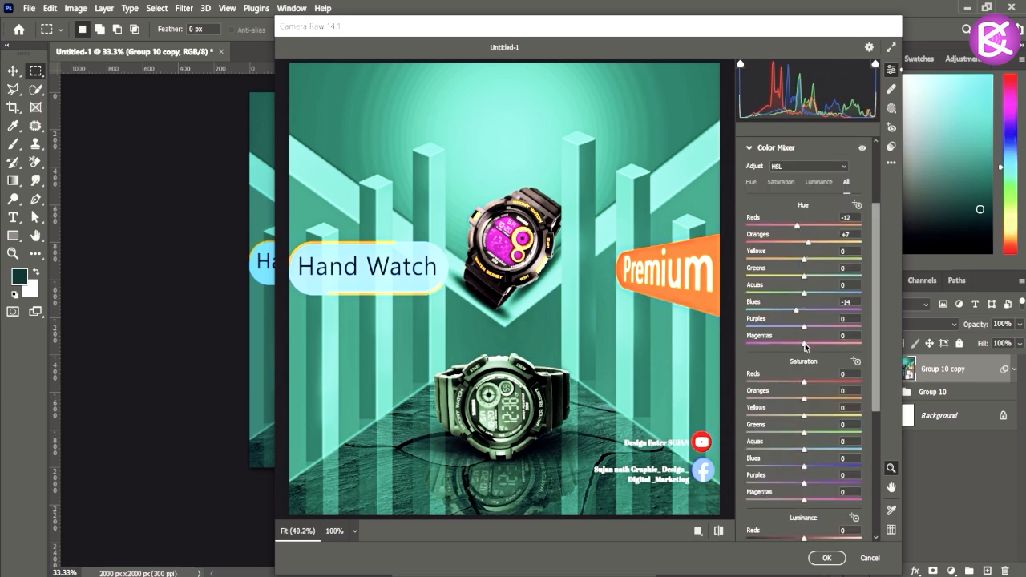
pyautogui.click(827, 558)
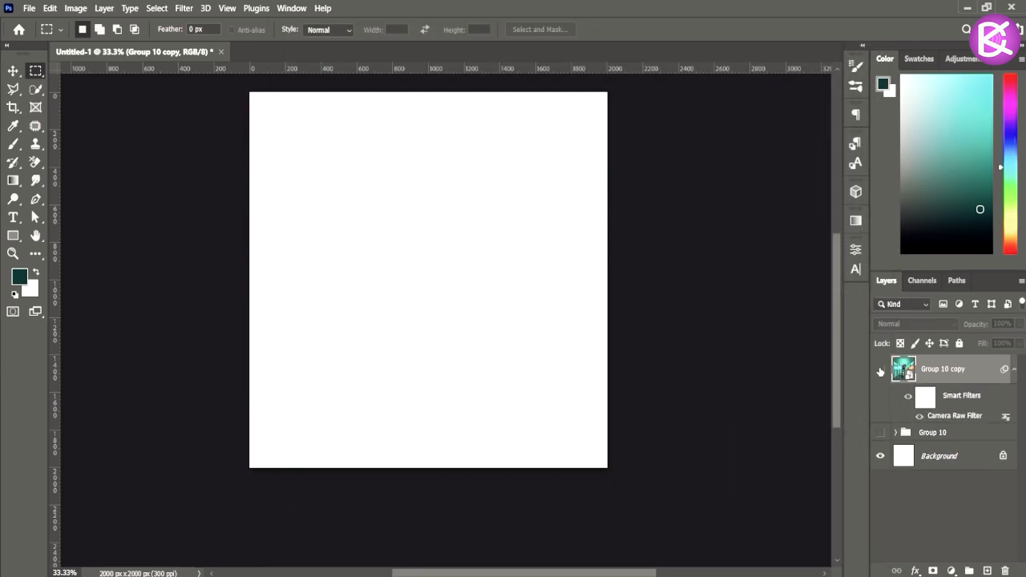